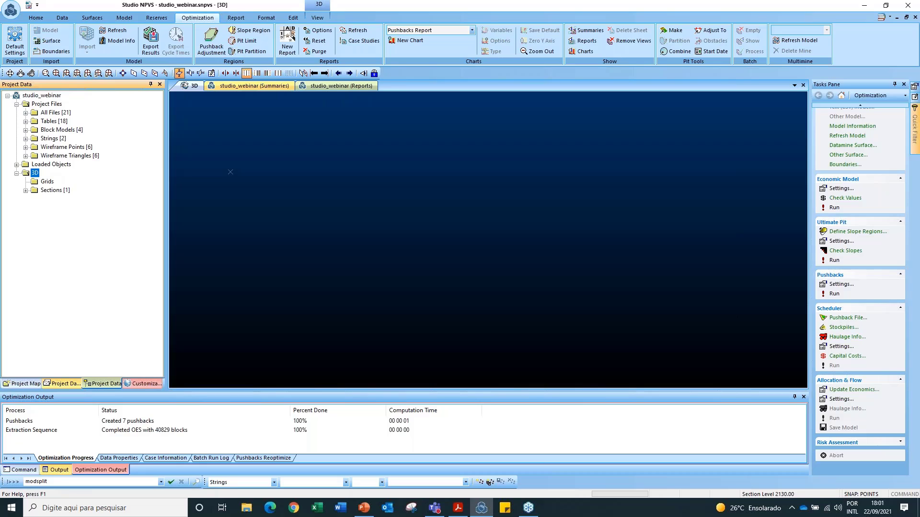
key("alt+Tab")
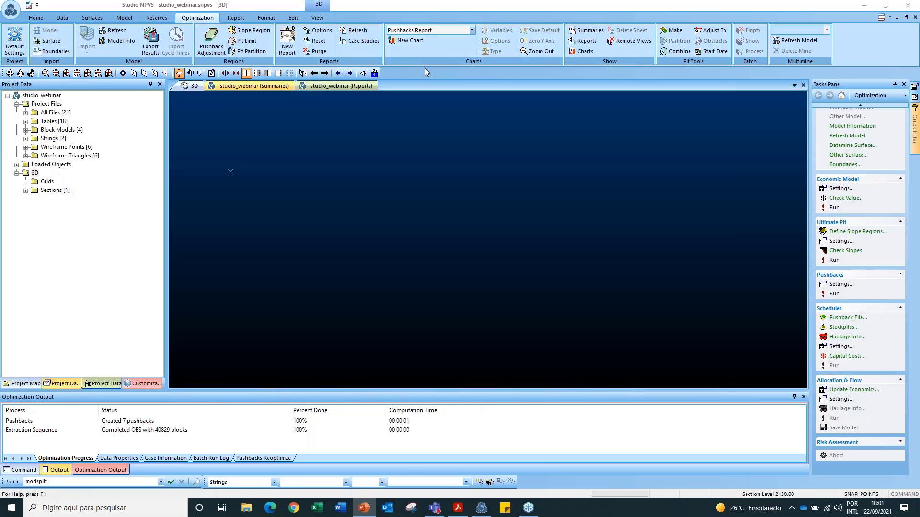
left_click(122, 19)
left_click(38, 19)
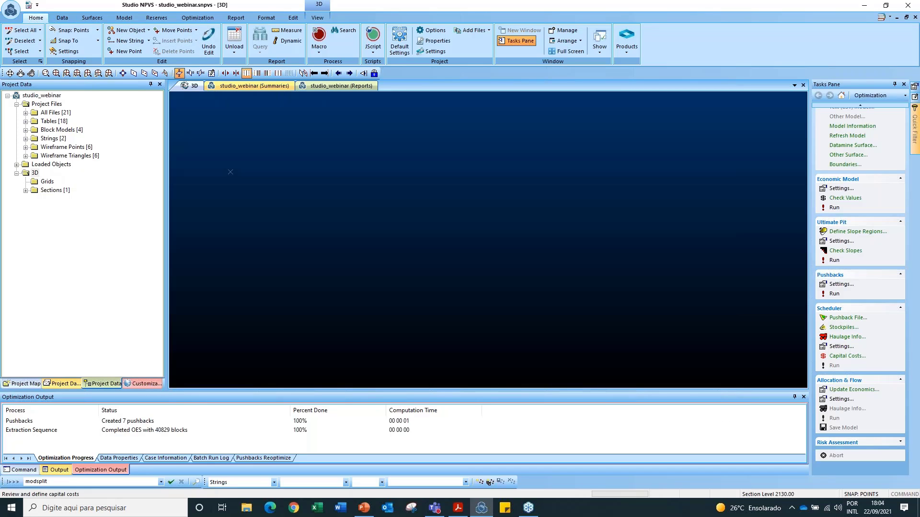
key("alt+Tab")
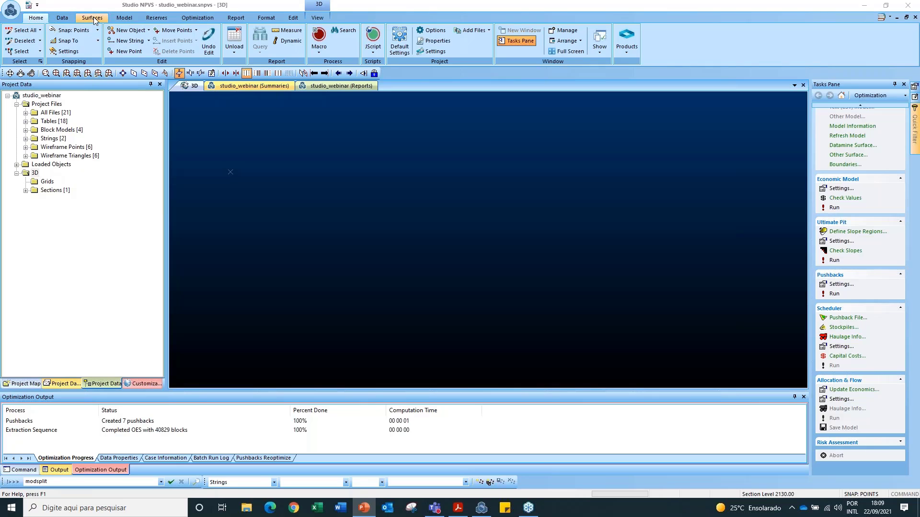
left_click(120, 18)
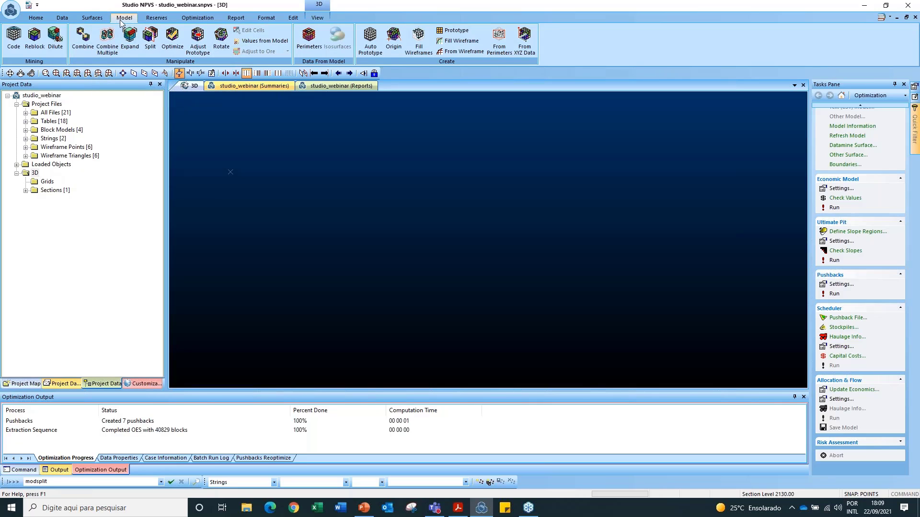
left_click(186, 18)
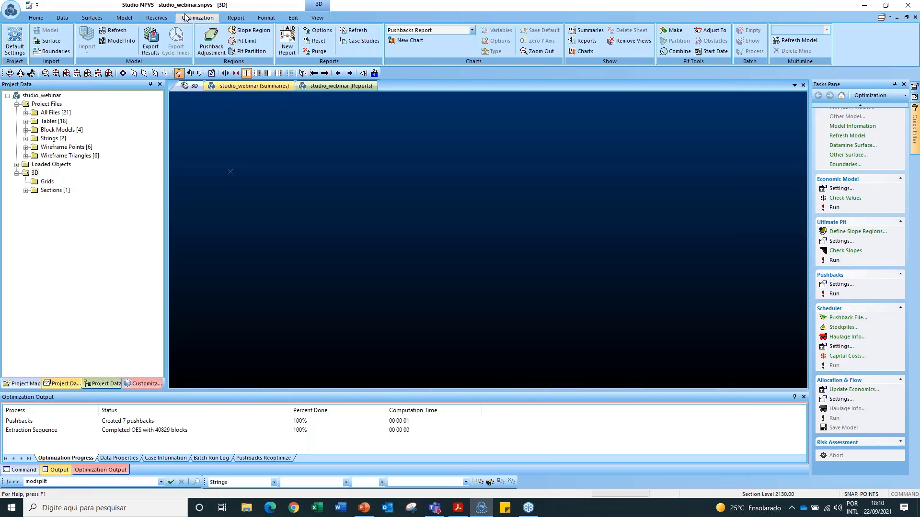
left_click(35, 18)
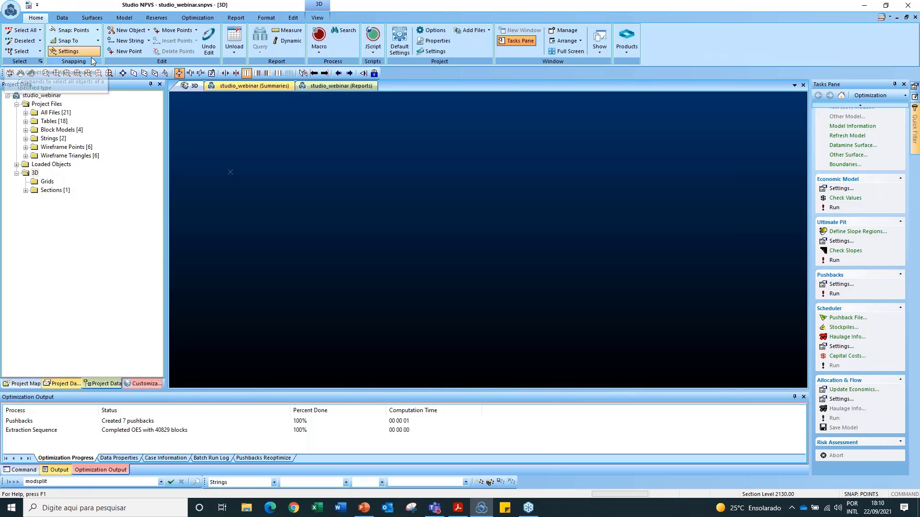
Load the topos_tr_rebaixadatr topography from the project's wireframe triangles into the 3D view
left_click(26, 156)
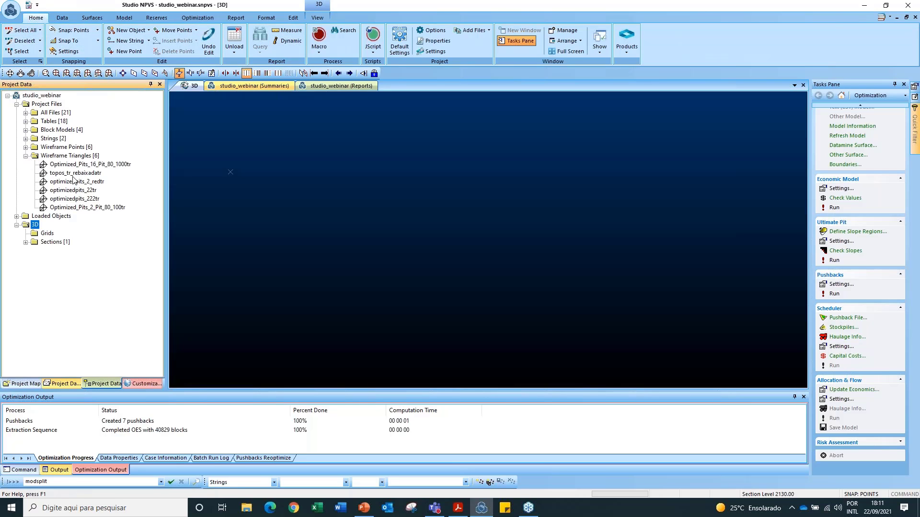
left_click(67, 174)
left_click_drag(67, 174, 336, 197)
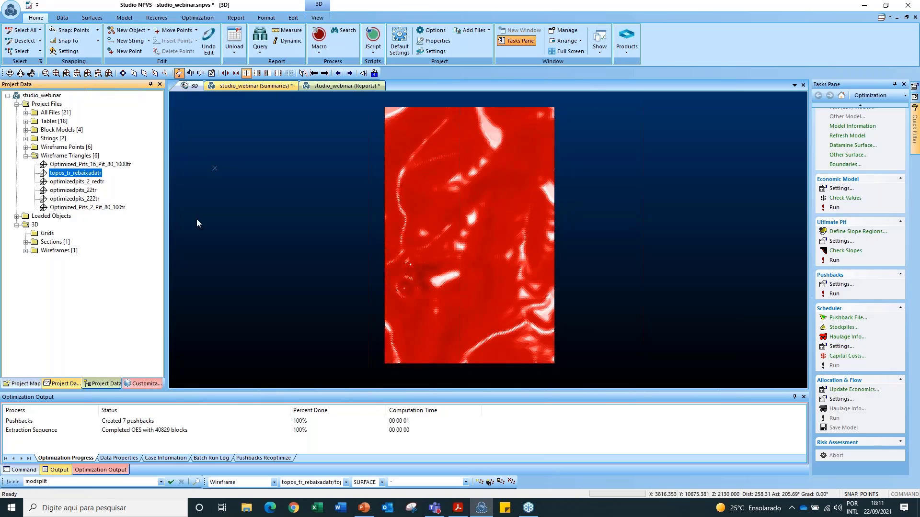
left_click_drag(496, 274, 354, 235)
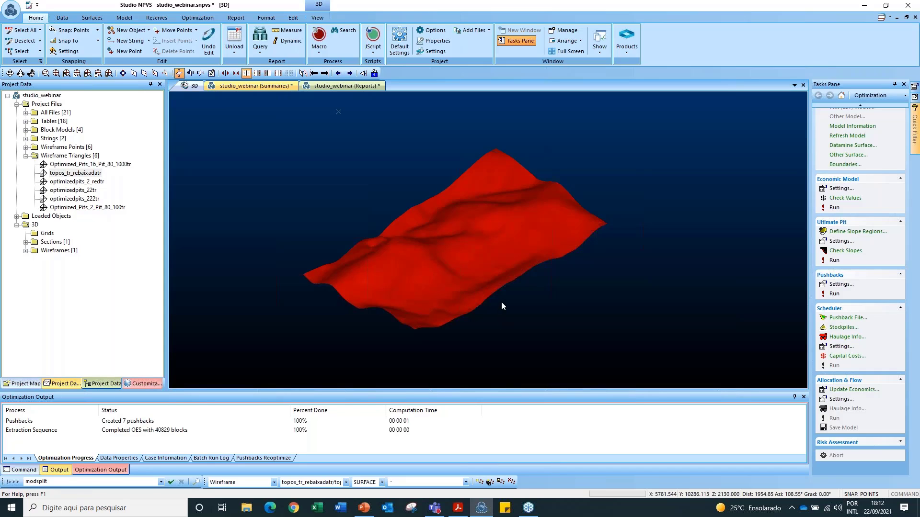
left_click_drag(502, 297, 450, 291)
left_click_drag(532, 300, 484, 327)
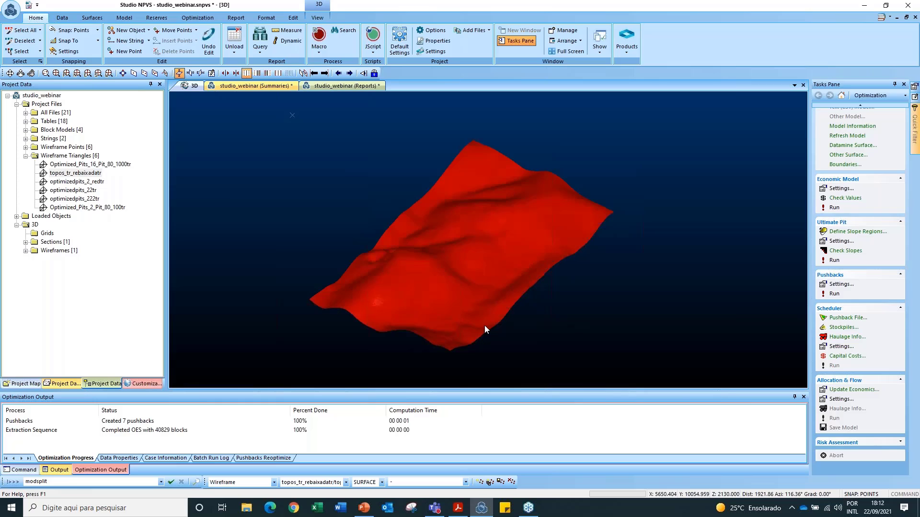
Query the topography surface in the 3D view using the dynamic information mode
left_click(288, 41)
mouse_move(395, 300)
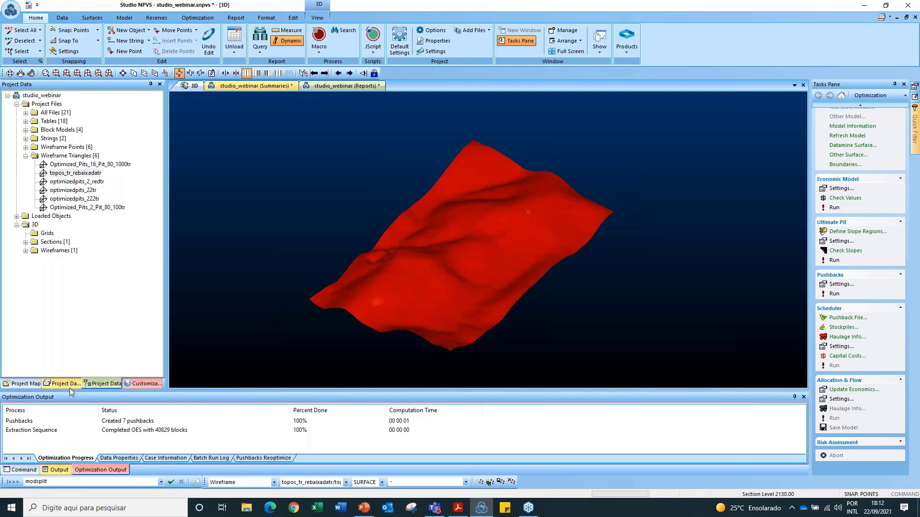
left_click(278, 73)
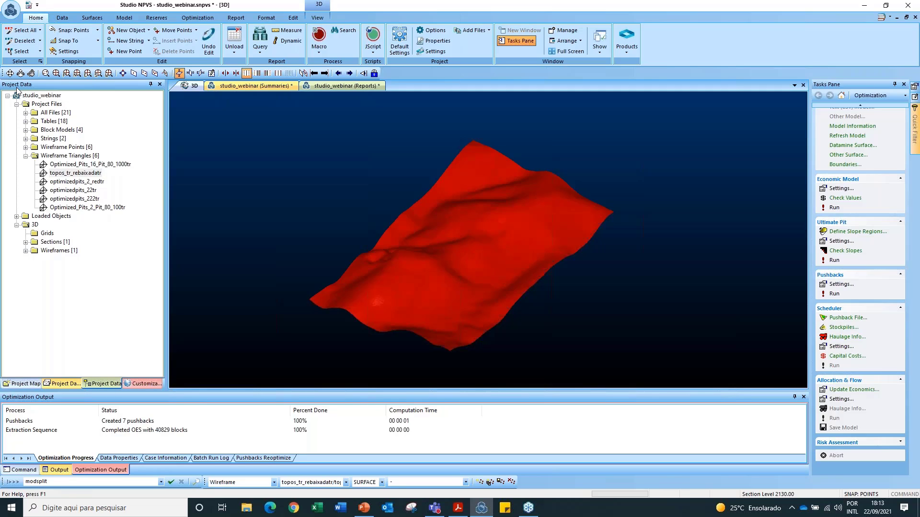
Expand the wireframes loaded in 3D and toggle the topos_tr_rebaixadatr wireframe's visibility off and back on
left_click(25, 250)
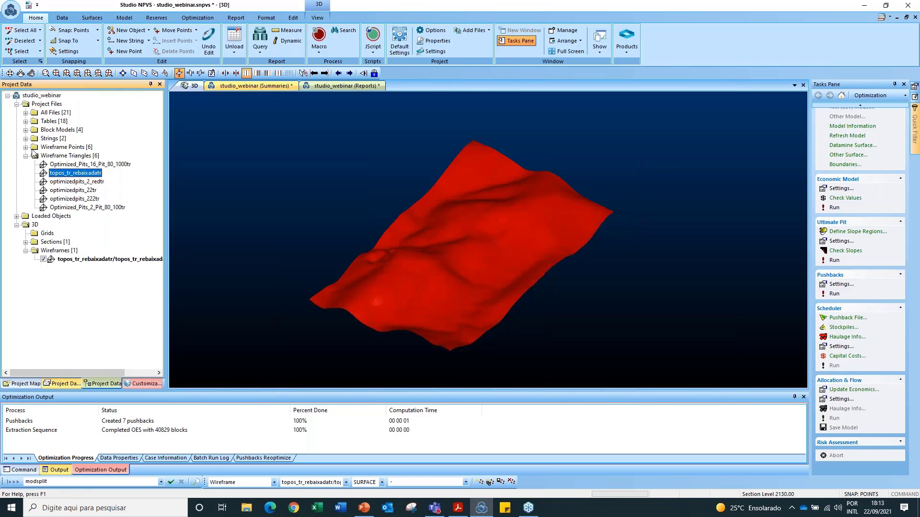
left_click(44, 259)
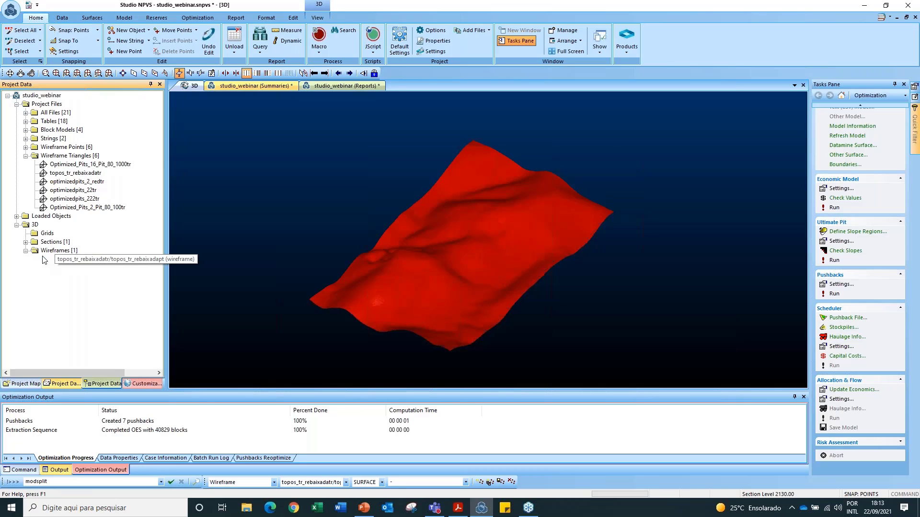
left_click(44, 259)
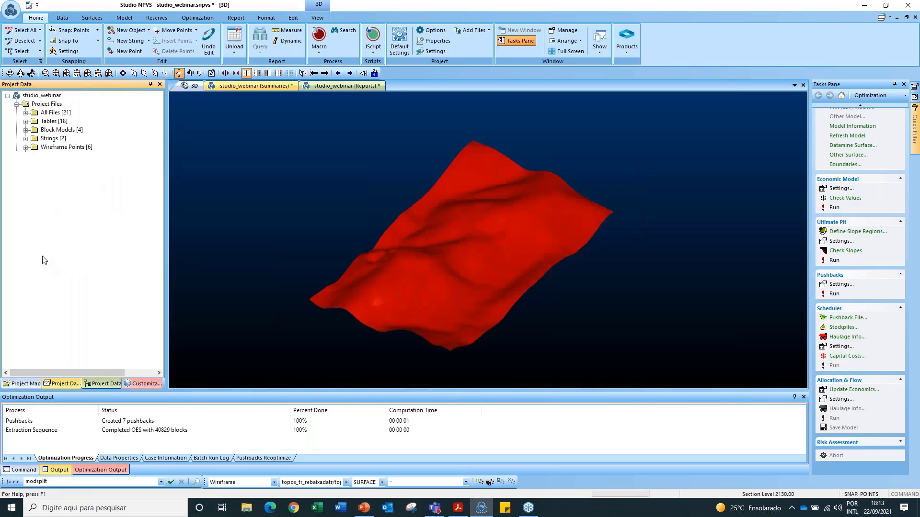
left_click(43, 259)
left_click(43, 259)
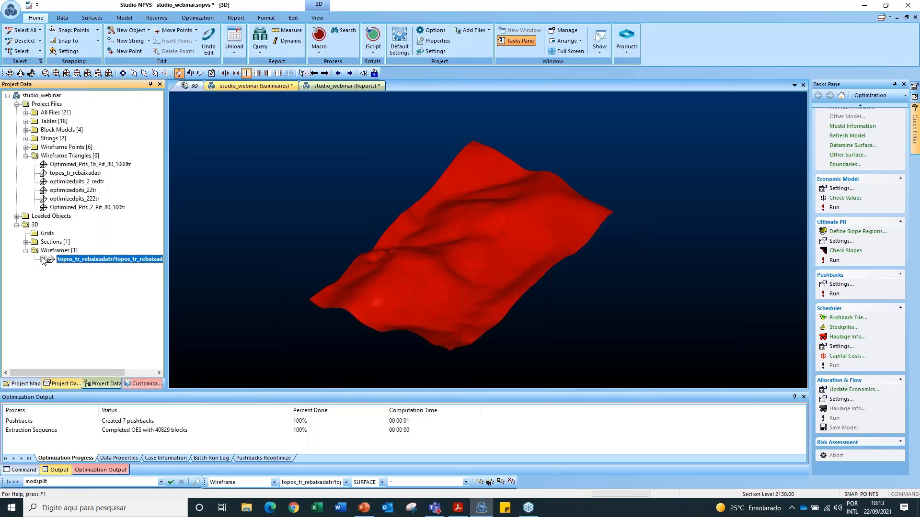
Load the Phase6 strings over the topography in the 3D view and expand the group of loaded 3D strings
left_click(25, 139)
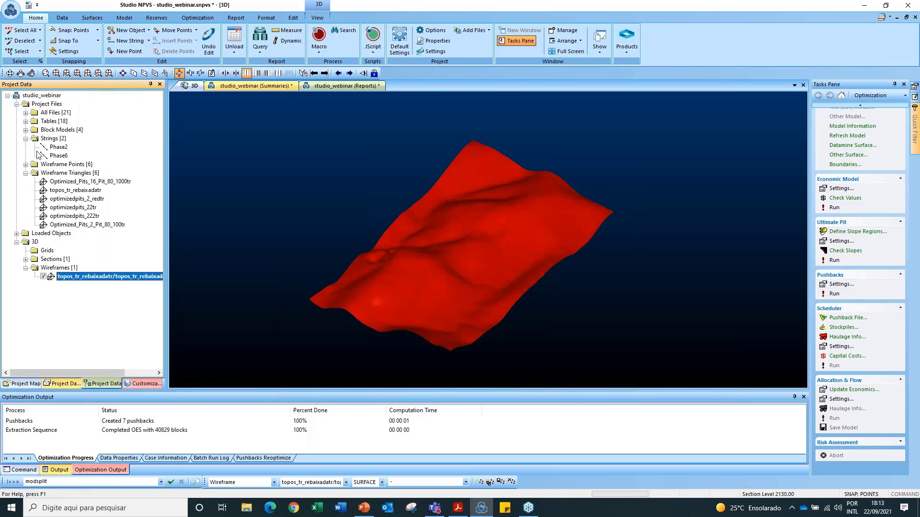
left_click_drag(59, 155, 388, 226)
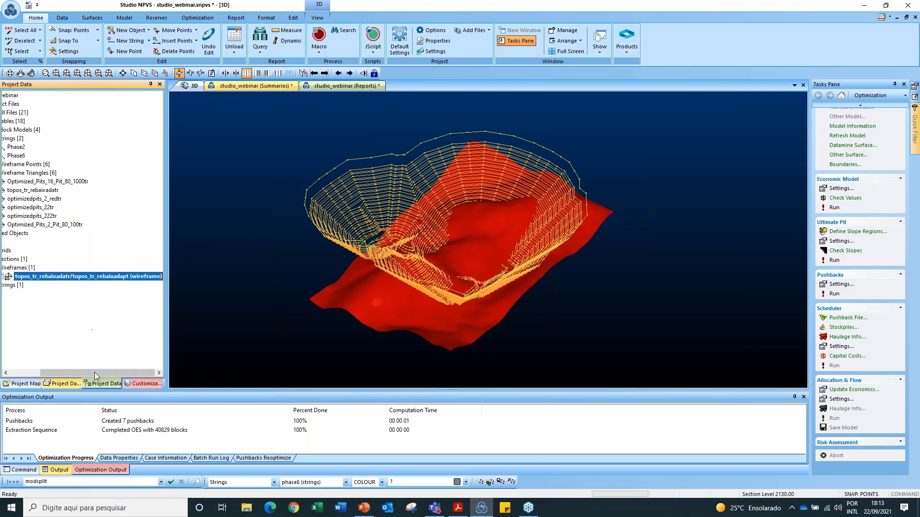
left_click_drag(94, 372, 38, 361)
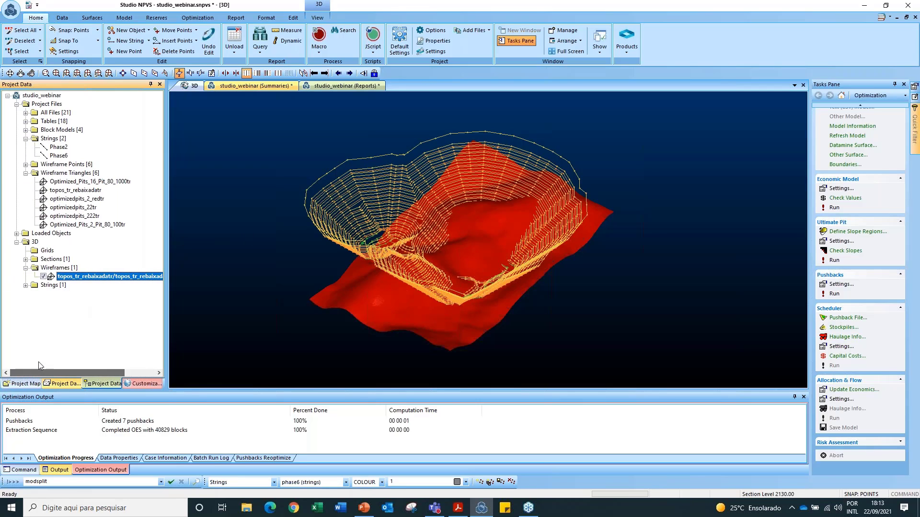
left_click(25, 285)
left_click(43, 295)
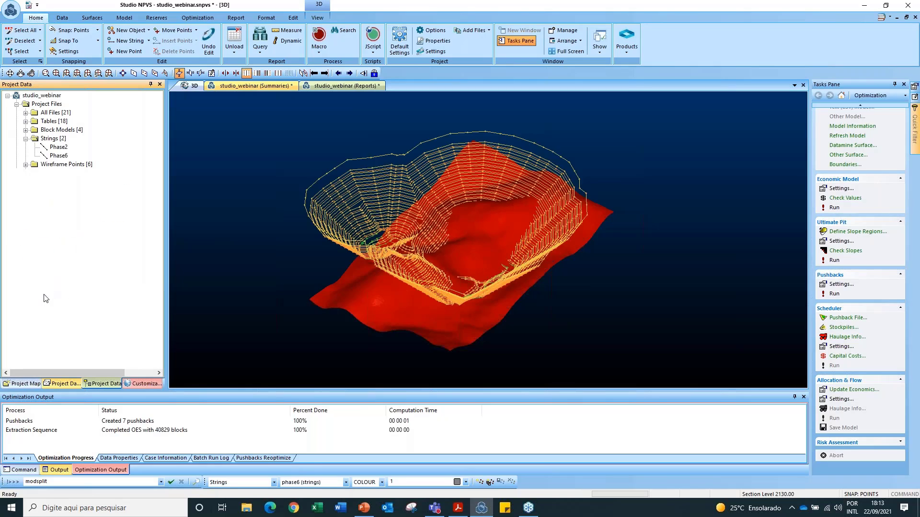
Examine the script customization area, the project files, the database's surfaces and boundaries, and the project map with its economic model, pits, pushbacks and schedules
left_click(287, 41)
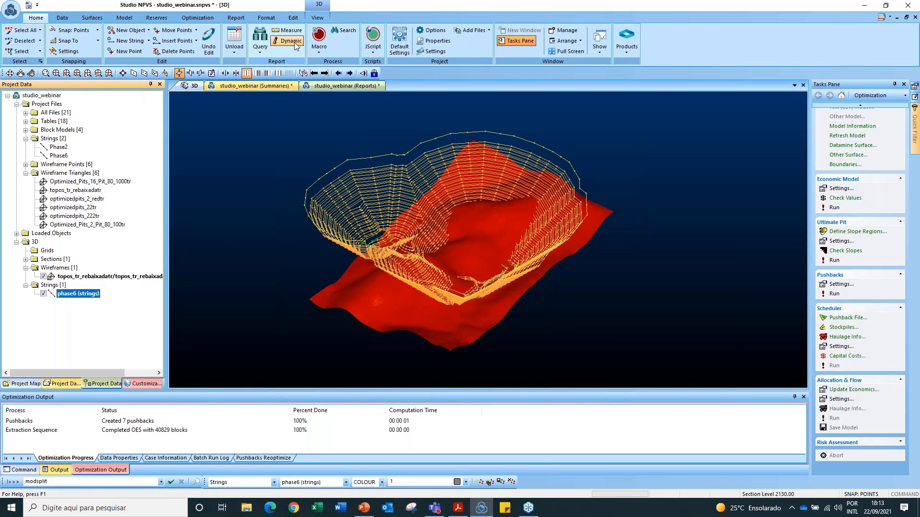
left_click(390, 189)
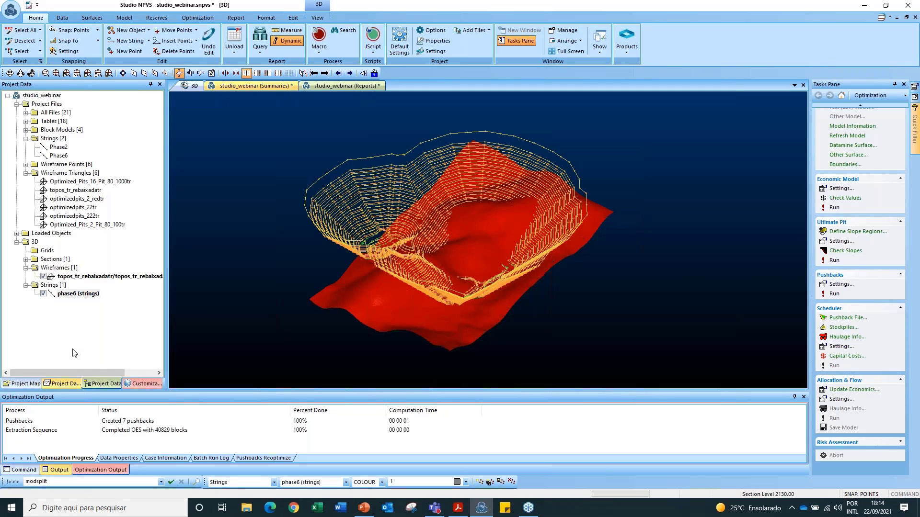
left_click(136, 385)
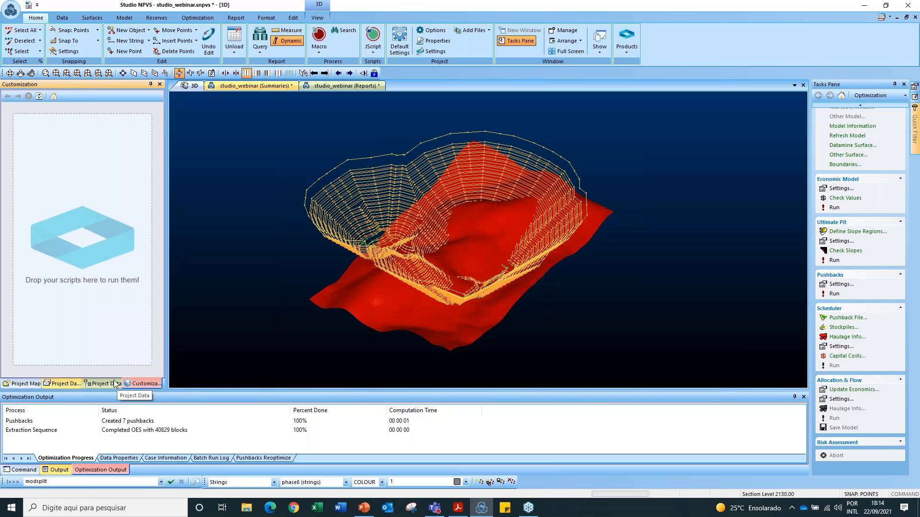
left_click(114, 385)
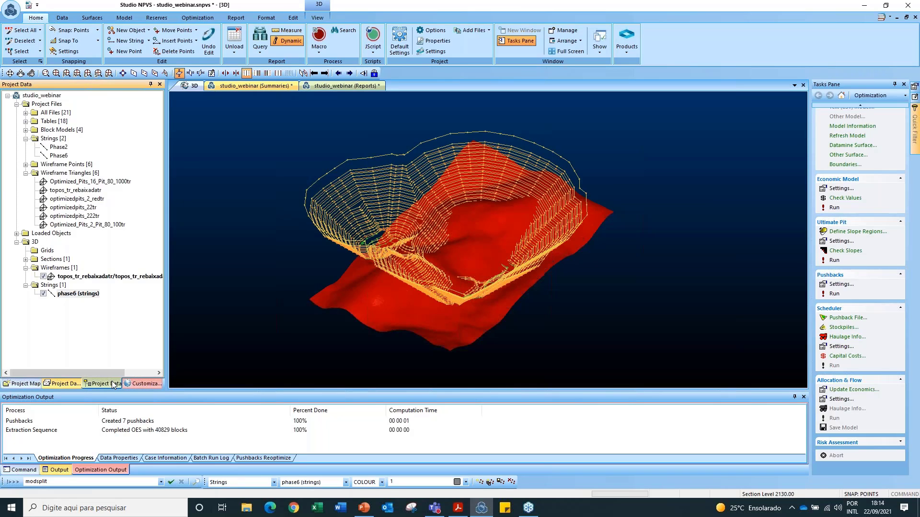
left_click(66, 386)
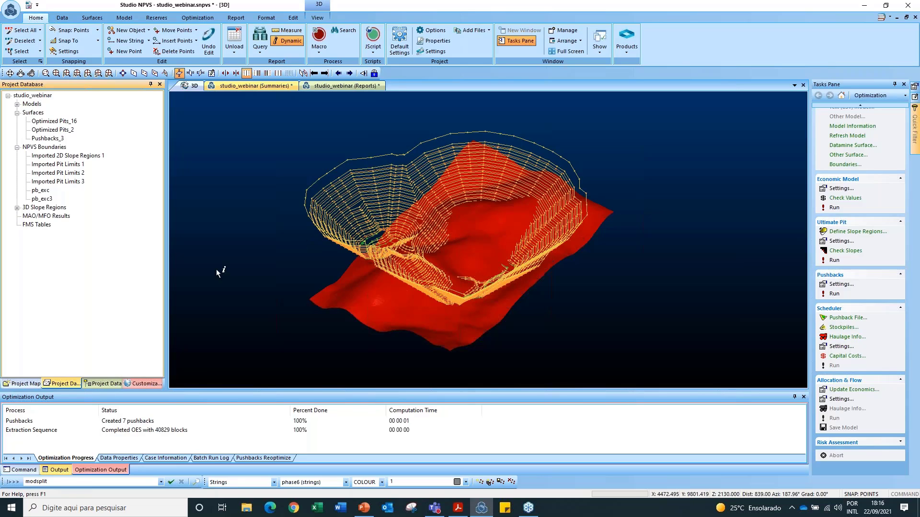
left_click(297, 41)
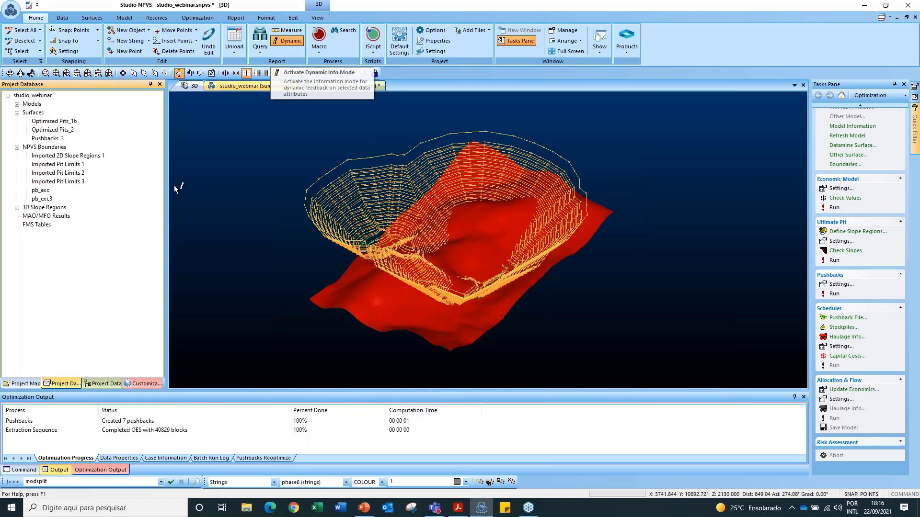
left_click(26, 384)
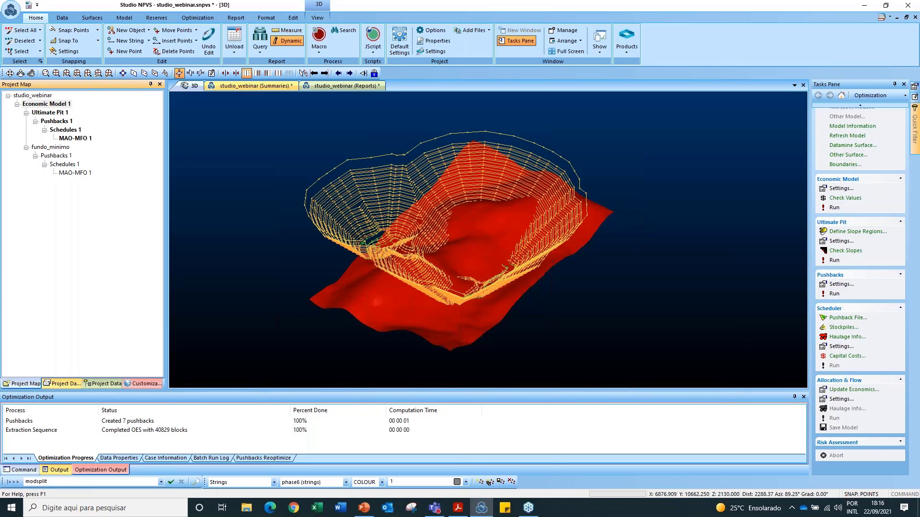
key("alt+Tab")
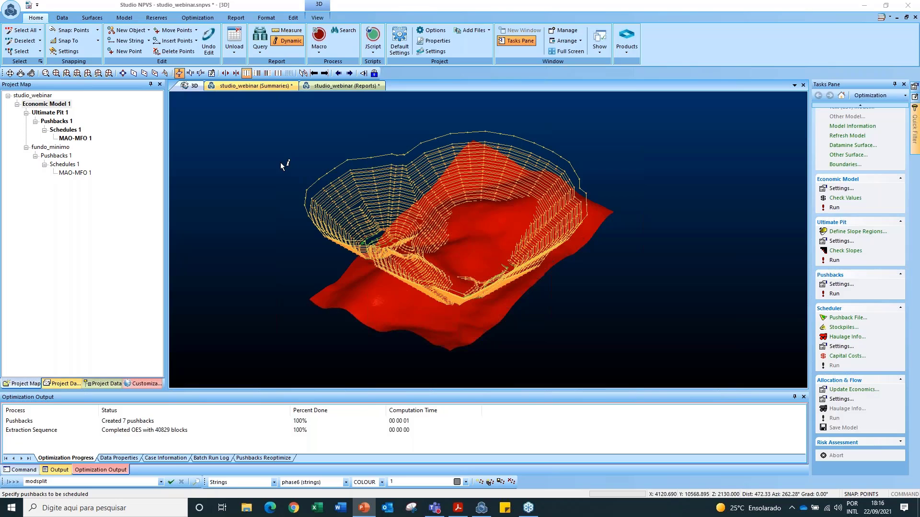
left_click(272, 151)
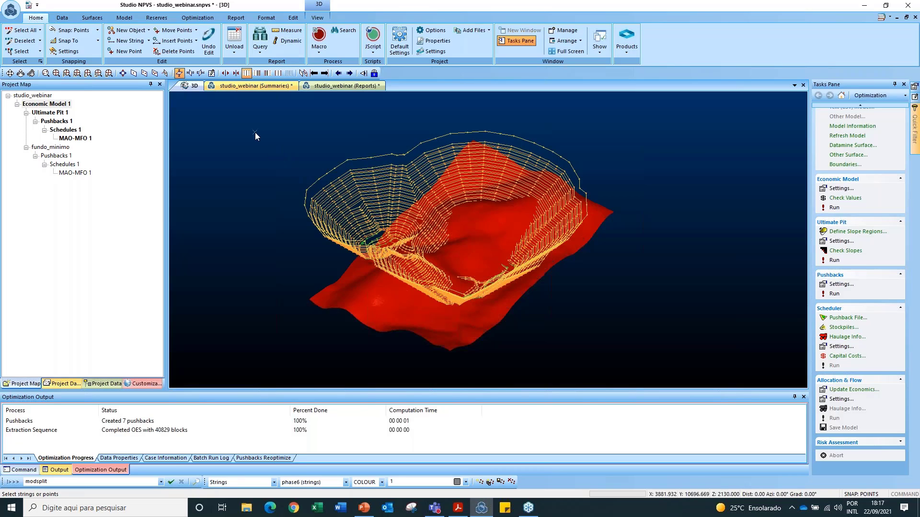
Show the topography and phase6 strings in plan view and enlarge the 3D area by shrinking the optimization output
left_click(317, 17)
left_click(63, 54)
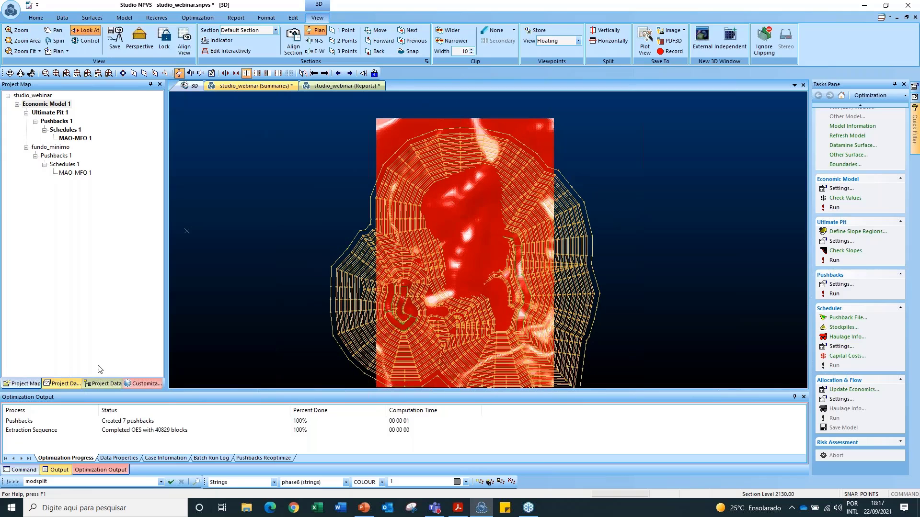
left_click(76, 383)
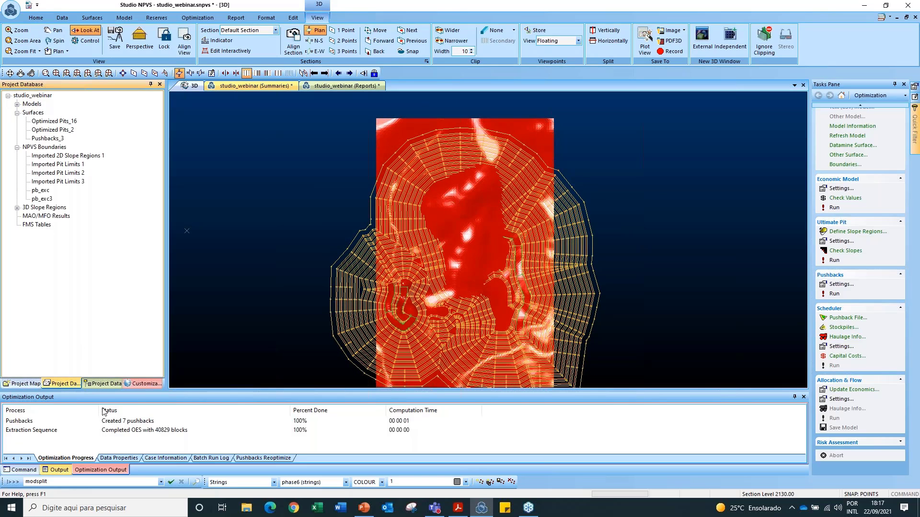
left_click(106, 384)
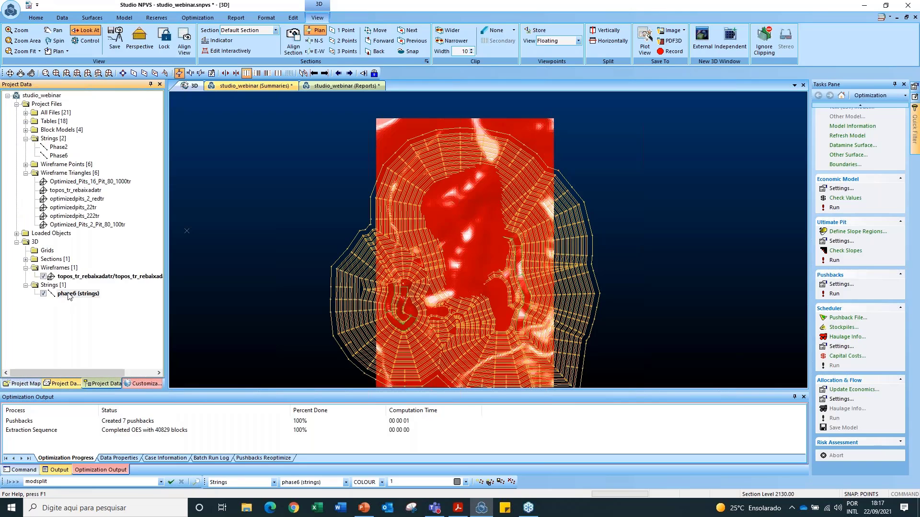
left_click(69, 295)
left_click_drag(262, 389, 264, 415)
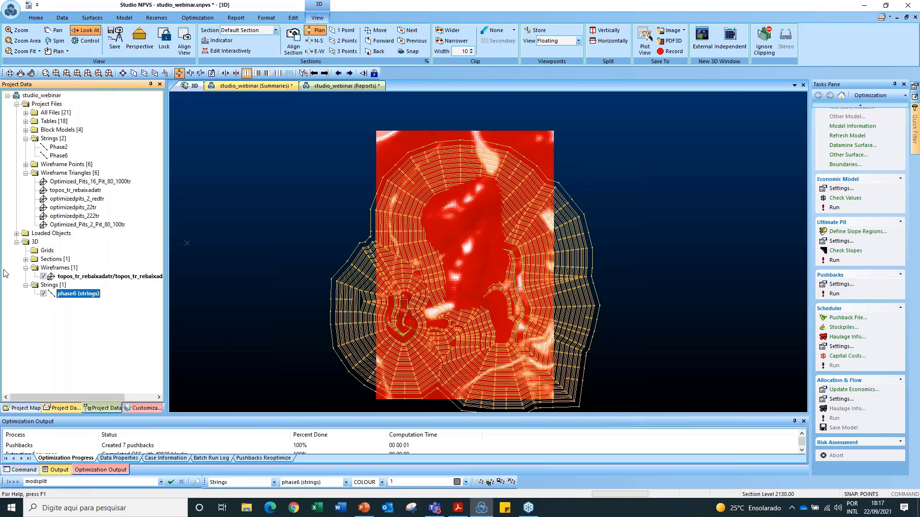
Unload the phase6 strings from the 3D view, leaving the topography wireframe loaded
right_click(73, 294)
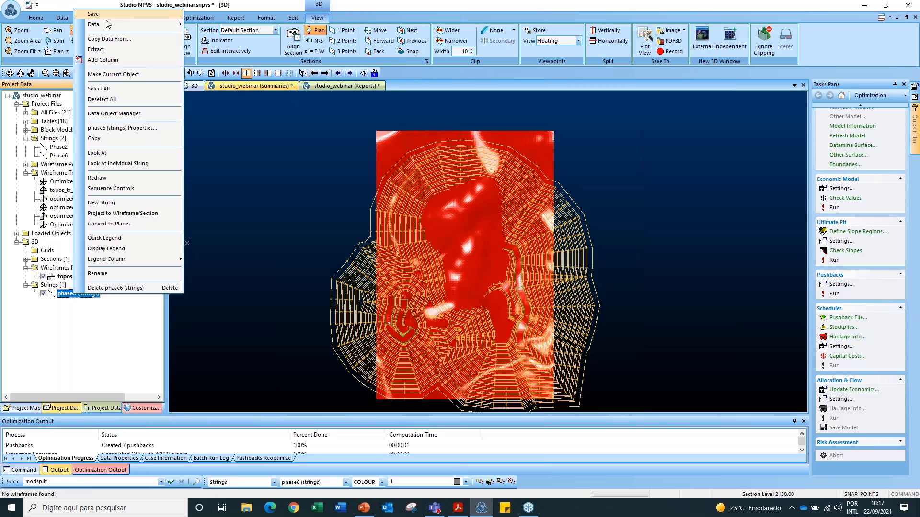
mouse_move(172, 25)
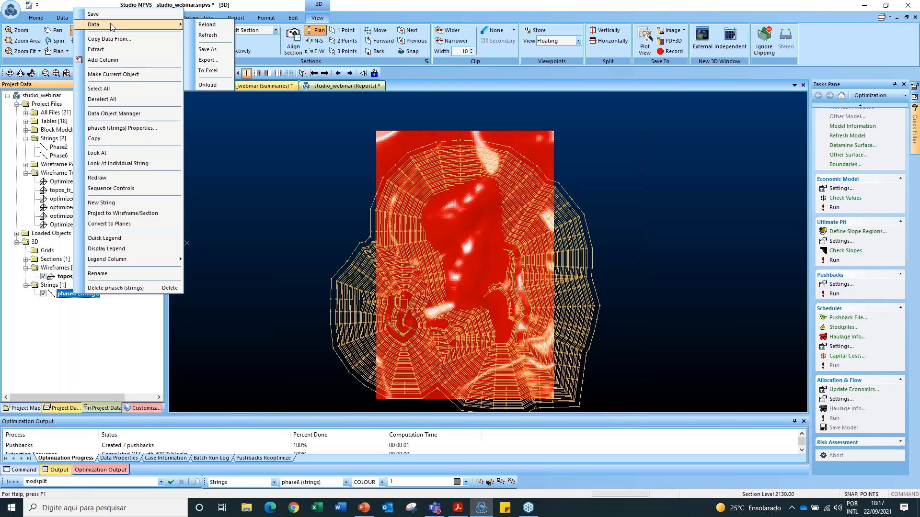
left_click(208, 85)
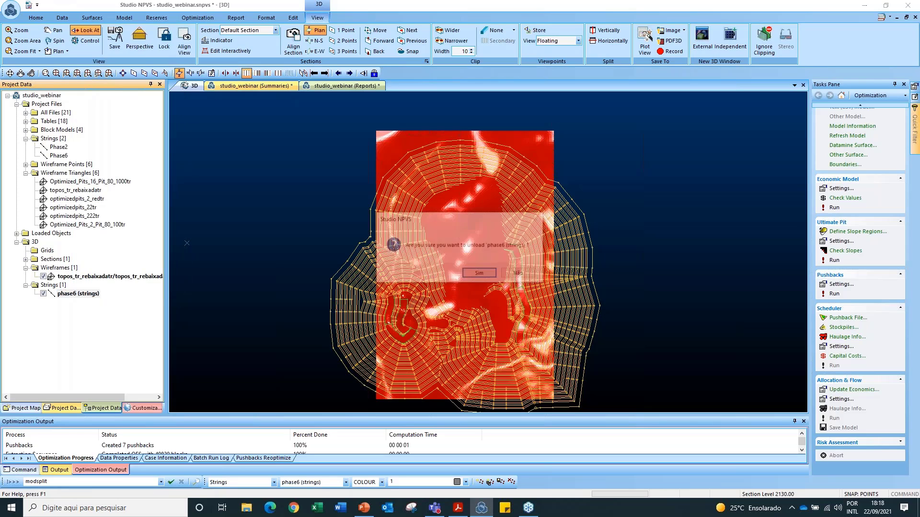
left_click(480, 274)
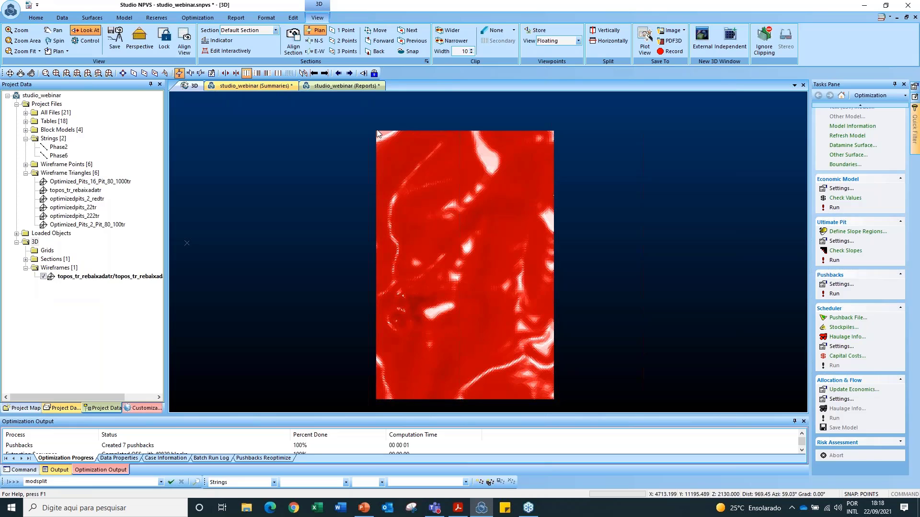
Draw a closed four-point string around the southwest corner of the topography in plan view
left_click(333, 324)
scroll(359, 323, "down", 5)
middle_click_drag(359, 323, 301, 310)
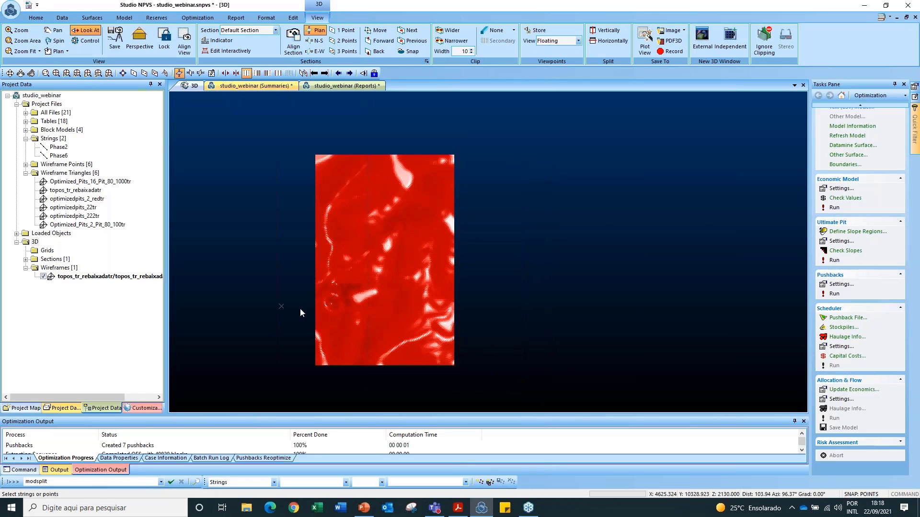
key("s")
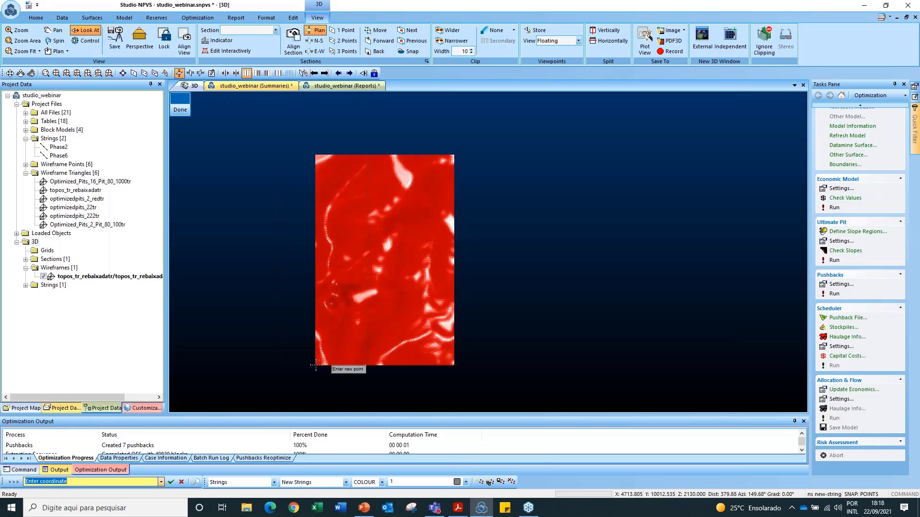
left_click(316, 366)
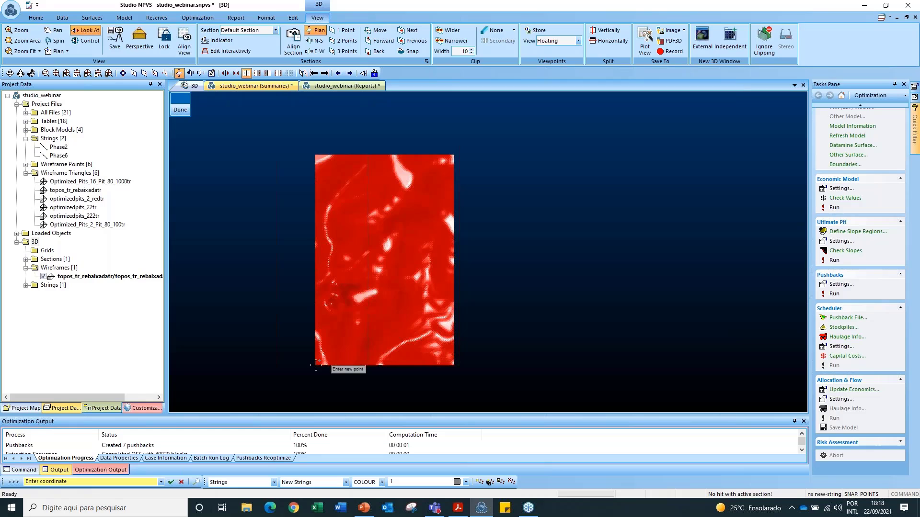
left_click(381, 366)
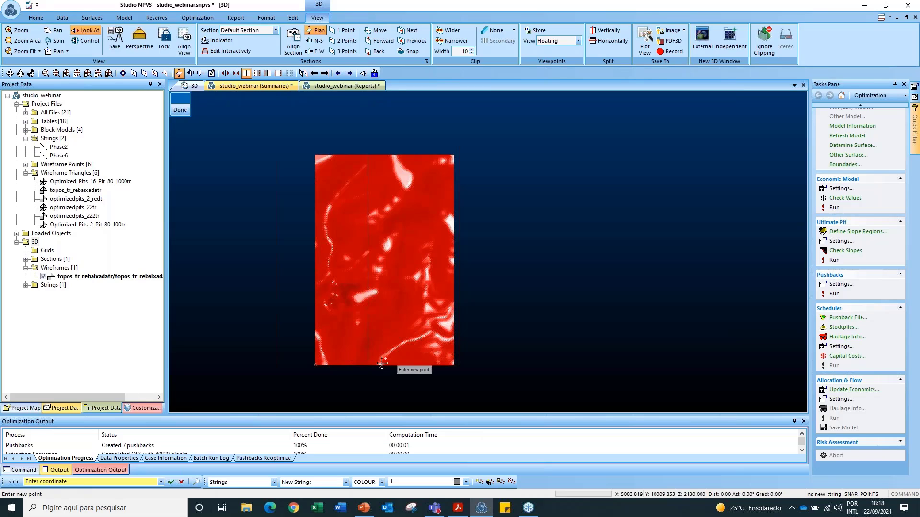
left_click(382, 272)
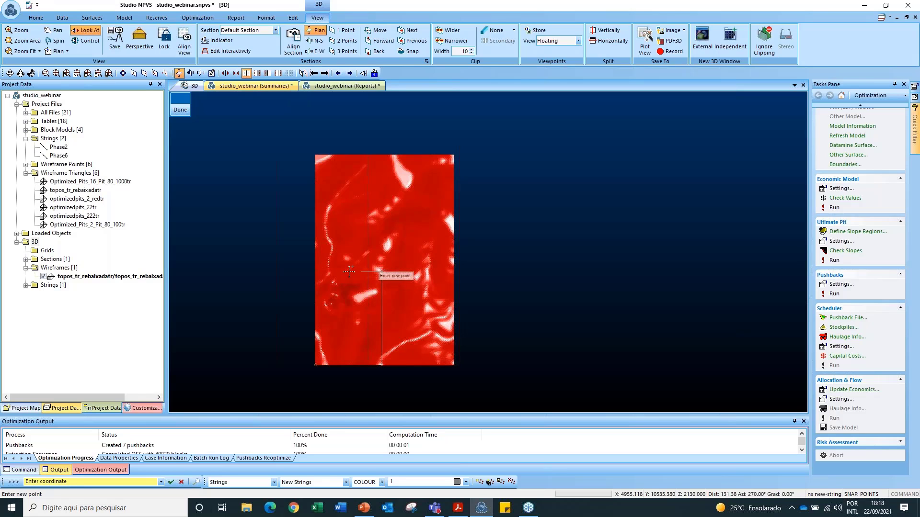
left_click(311, 273)
type("clo clo")
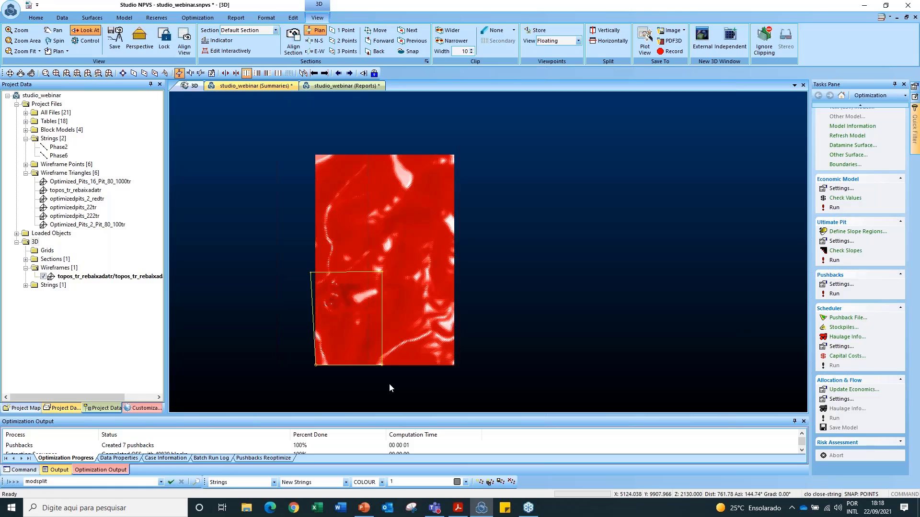
Draw a second closed string just outside the topography's edges, enclosing the area beyond the southwest block
type("n")
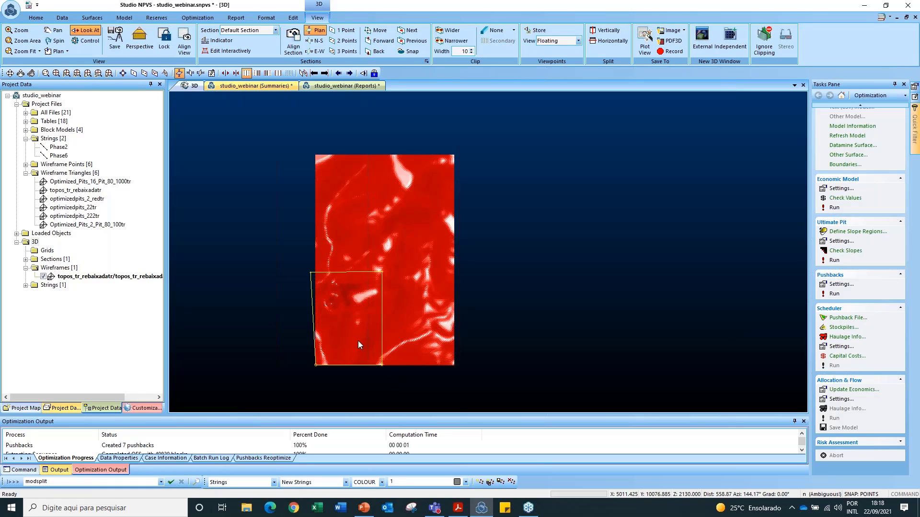
left_click(274, 243)
left_click(274, 242)
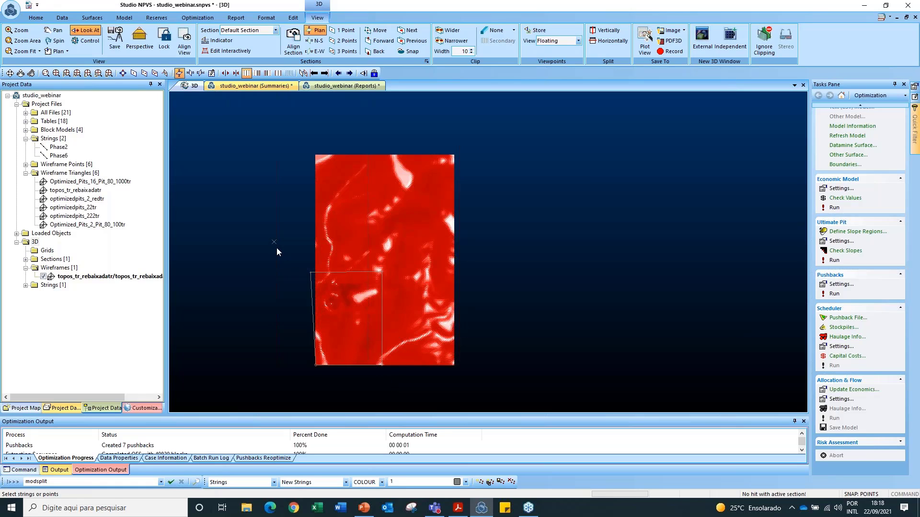
left_click(330, 294)
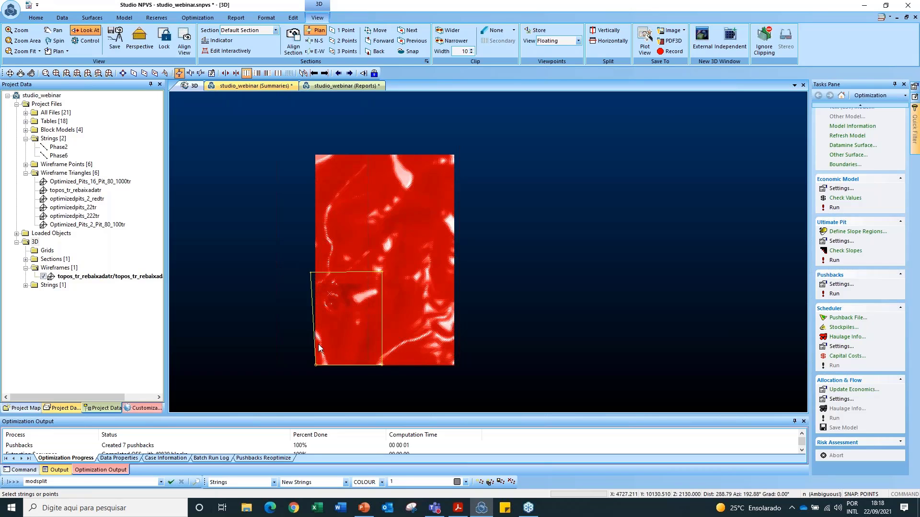
type("s new-string")
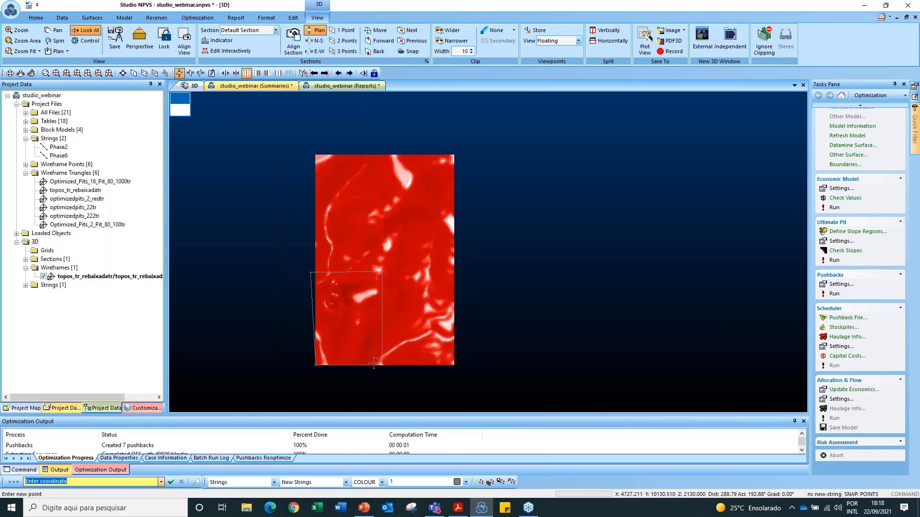
left_click(462, 364)
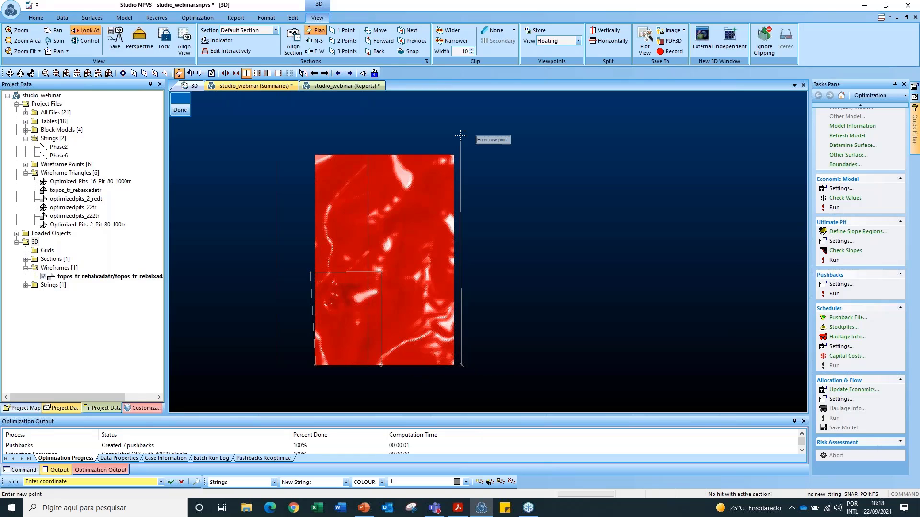
left_click(461, 136)
left_click(308, 140)
left_click(314, 266)
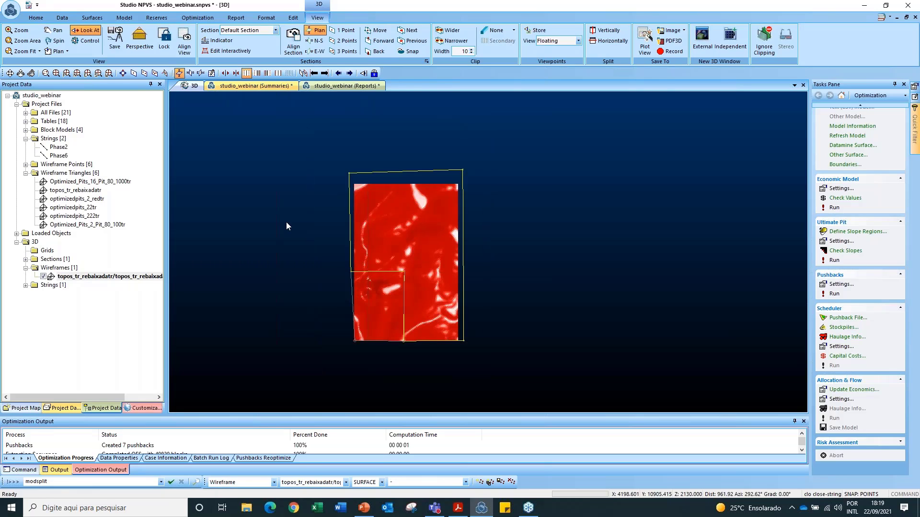
Add a numeric column named DESMONTE to the New Strings object with an absent default value
type("natDE")
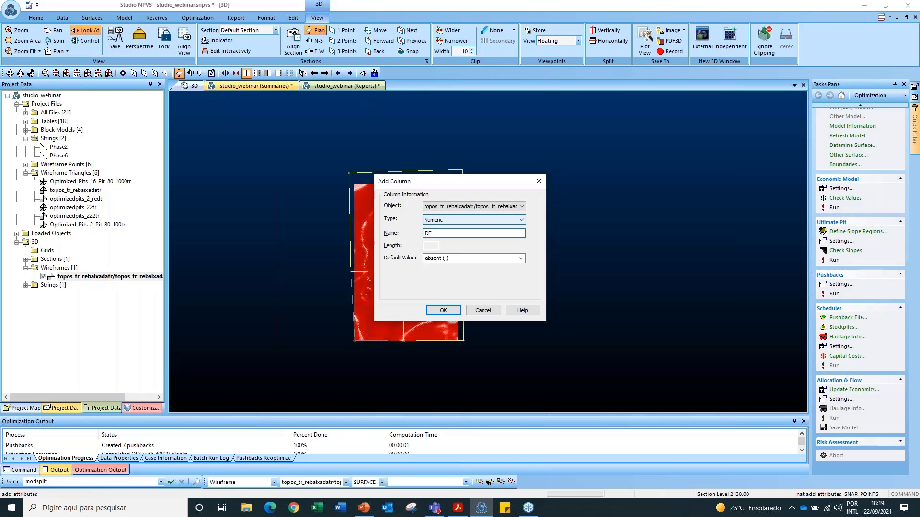
left_click(452, 311)
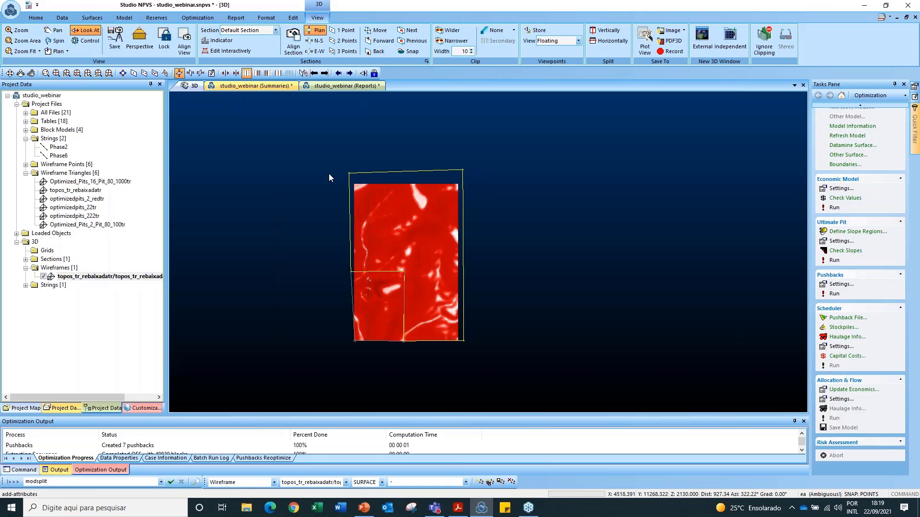
key("t")
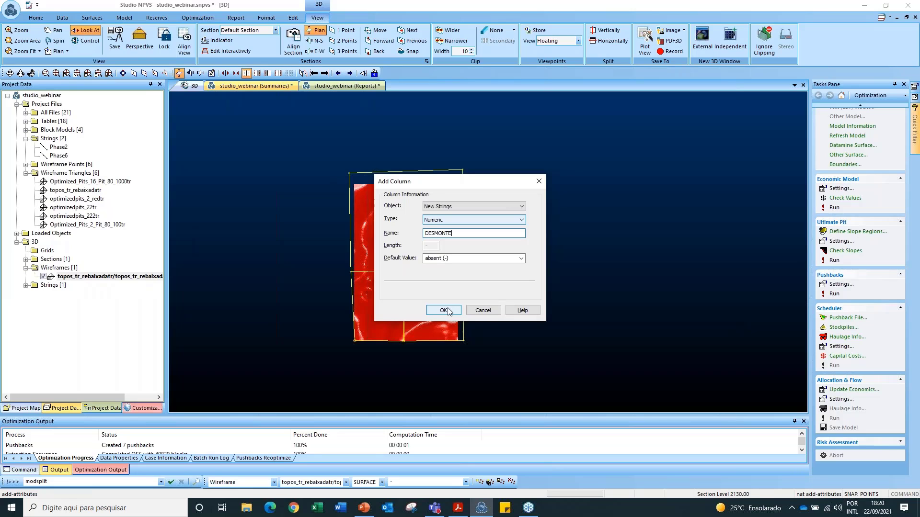
left_click(448, 310)
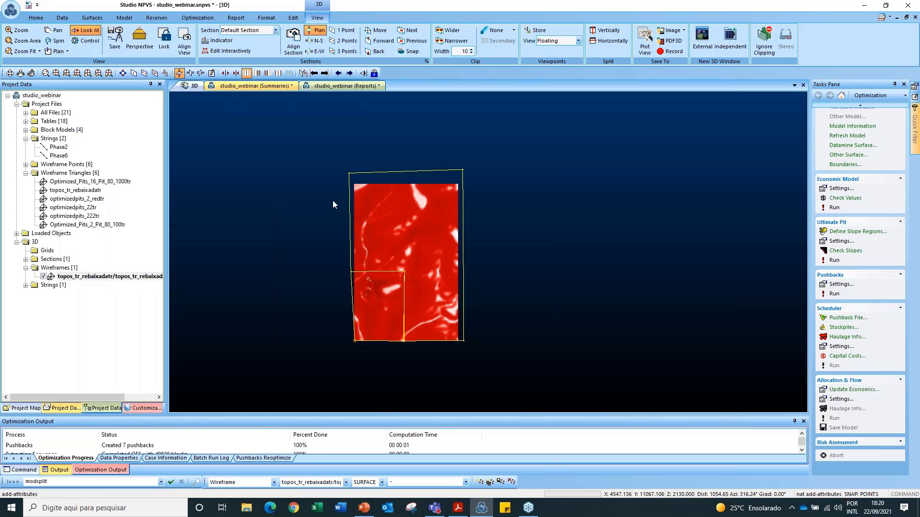
Set the DESMONTE attribute of the outer string to 0
left_click(355, 228)
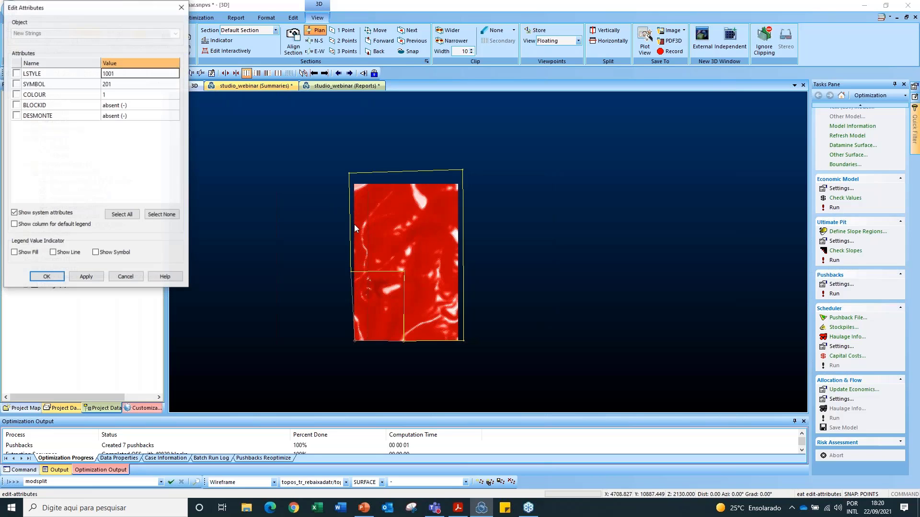
left_click(139, 116)
left_click(139, 117)
left_click(140, 120)
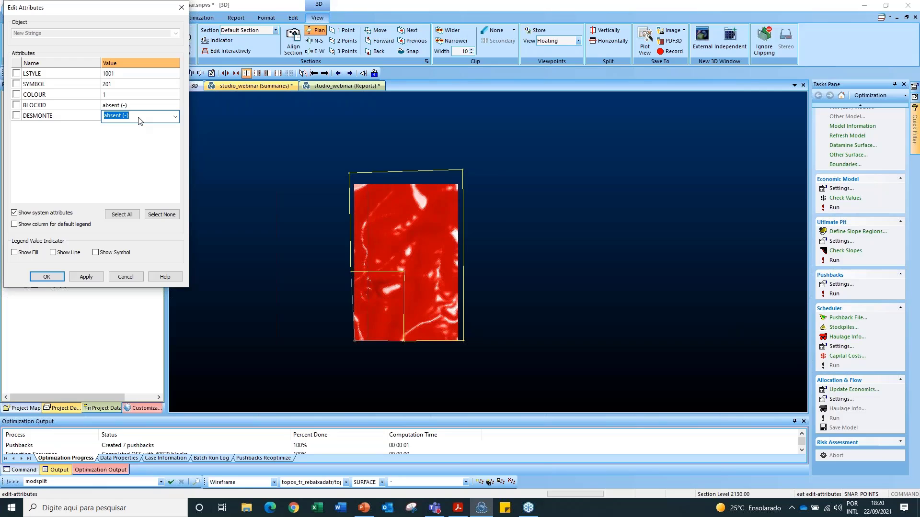
type("0")
left_click(85, 277)
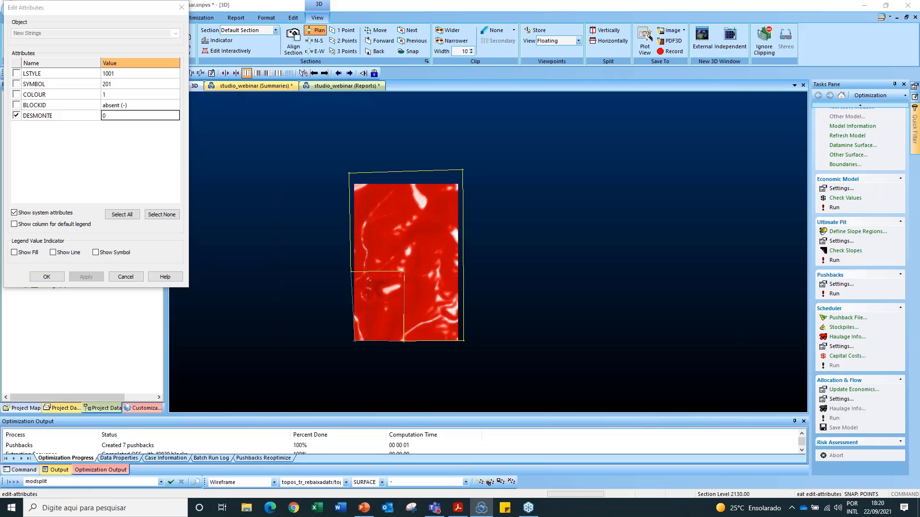
Set the DESMONTE attribute of the southwest string to 50 and finish editing attributes
left_click_drag(326, 276, 361, 320)
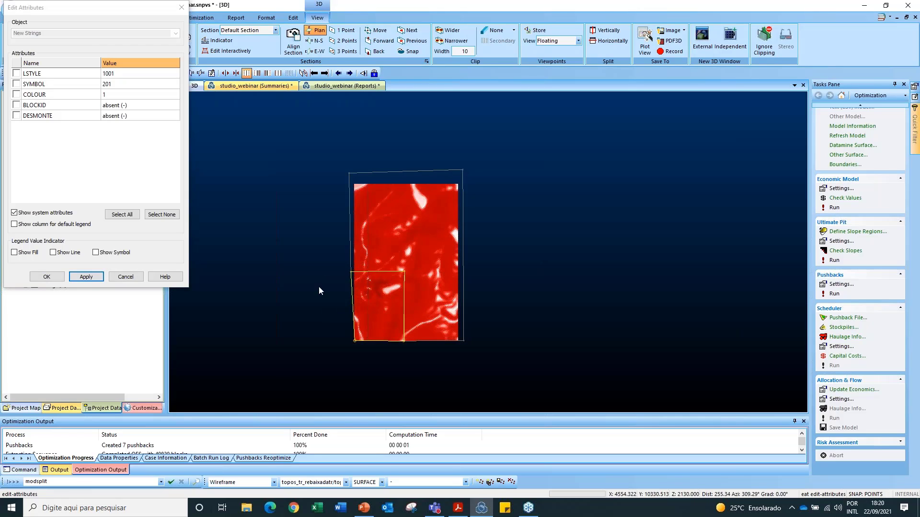
left_click(139, 116)
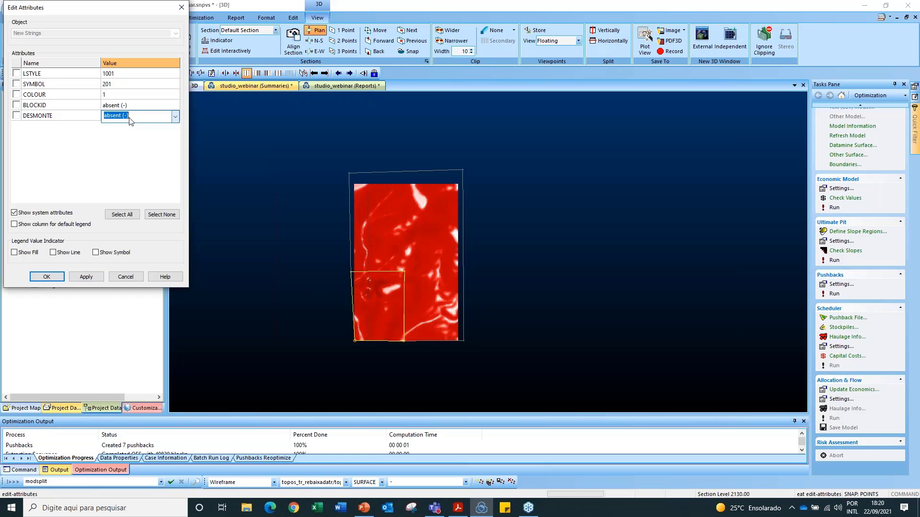
type("50")
left_click(80, 278)
left_click(52, 277)
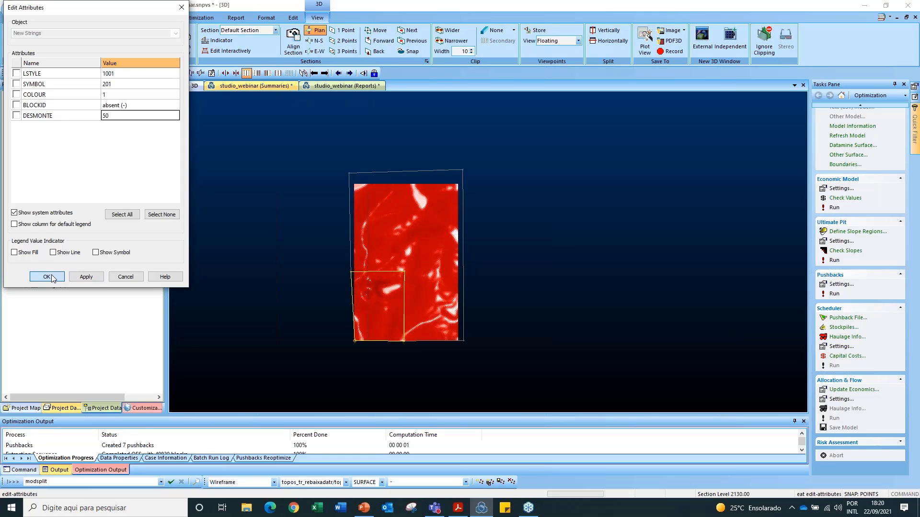
left_click(52, 278)
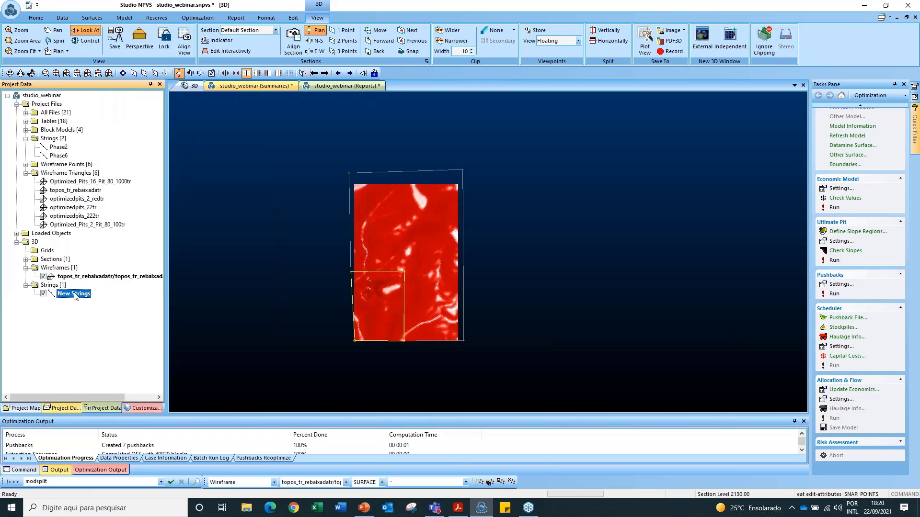
Save the new strings as a Datamine file named desmonte and unload all data from the 3D view
right_click(75, 294)
mouse_move(127, 22)
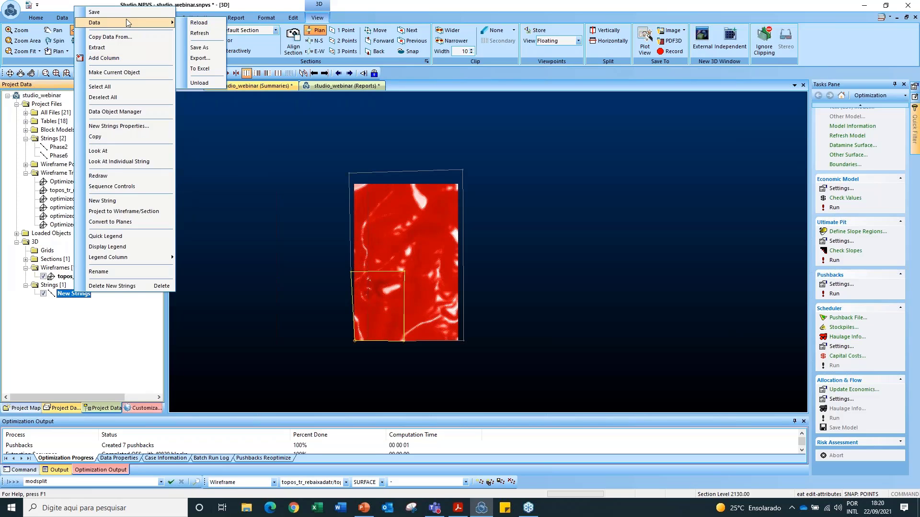
left_click(199, 47)
left_click(506, 261)
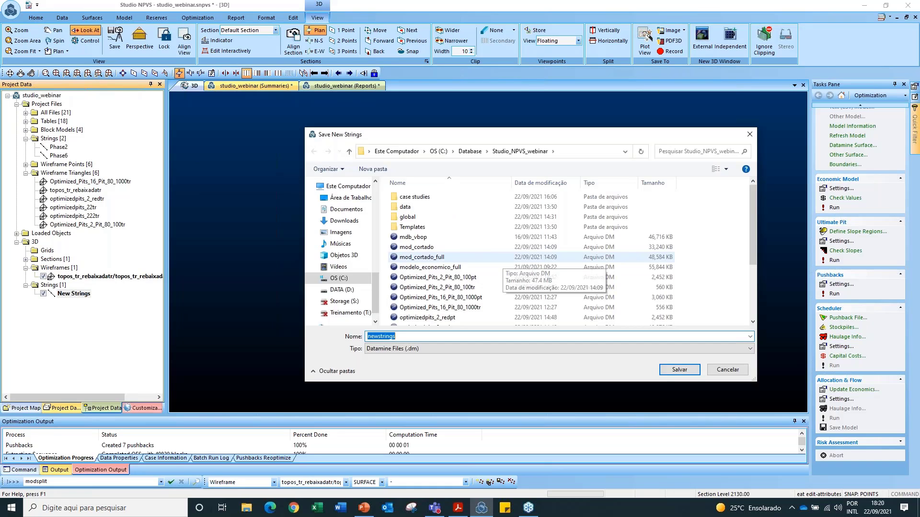
type("desmonte")
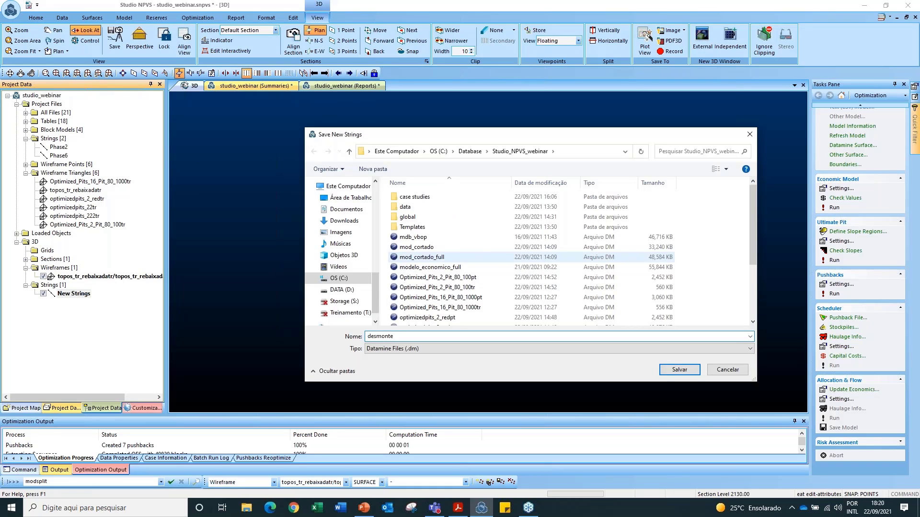
key("Return")
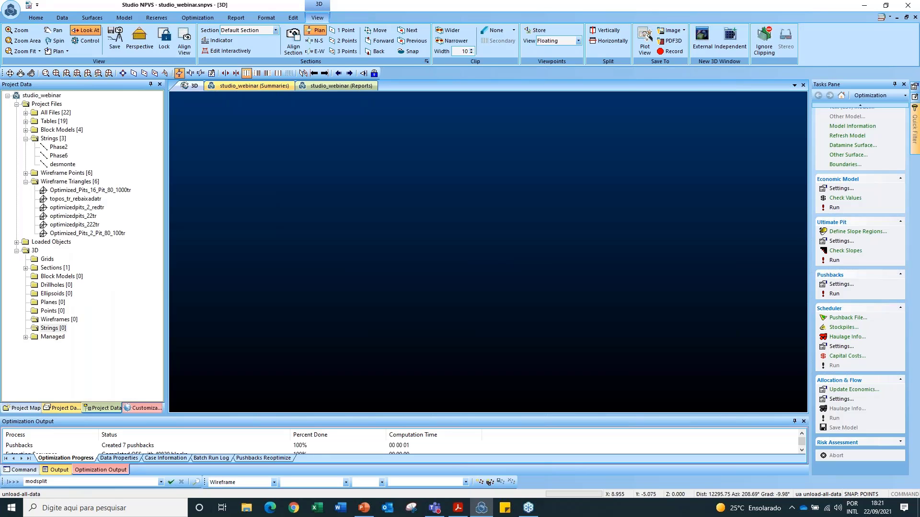
Start the SELEXY process with mdb_vbop as the input file and desmonte as the perimeter file
type("selexy")
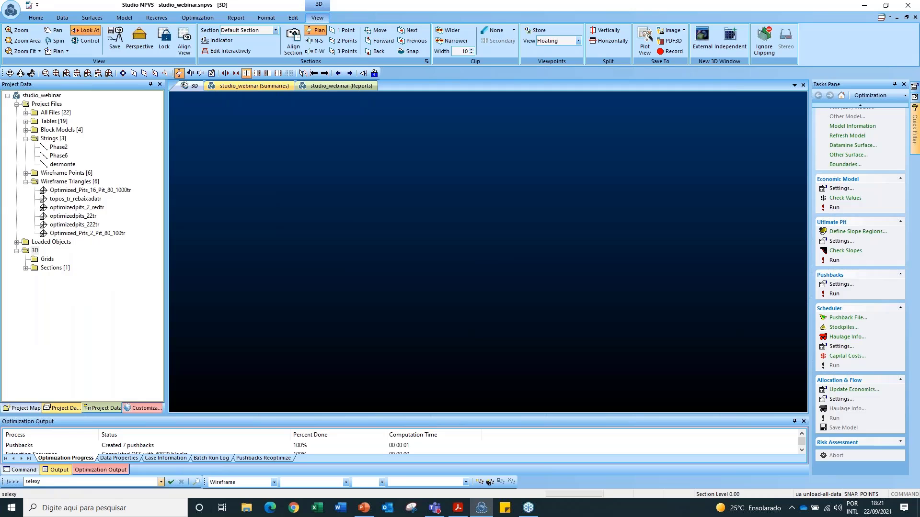
key("Return")
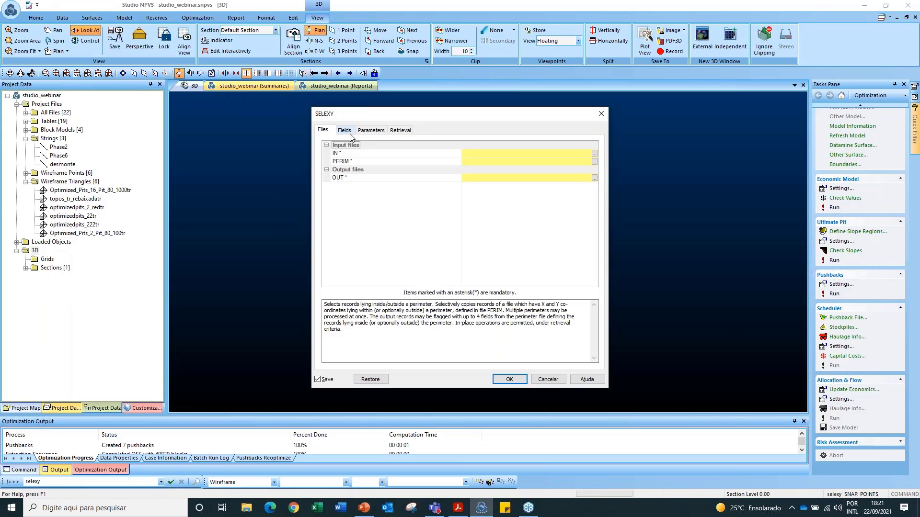
left_click(594, 154)
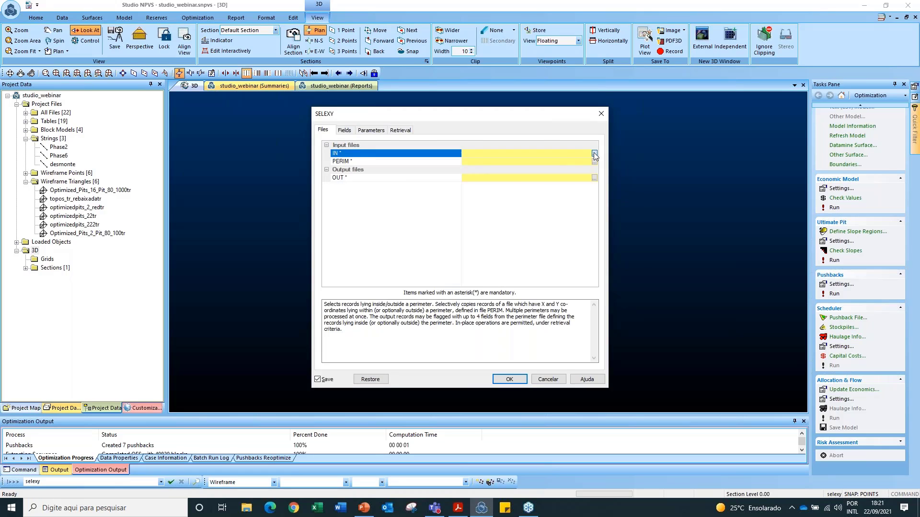
left_click(335, 174)
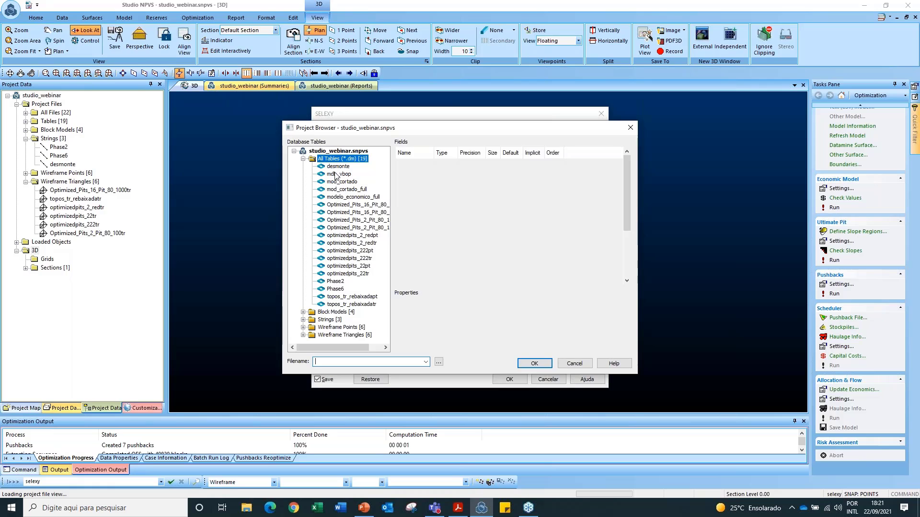
left_click(535, 364)
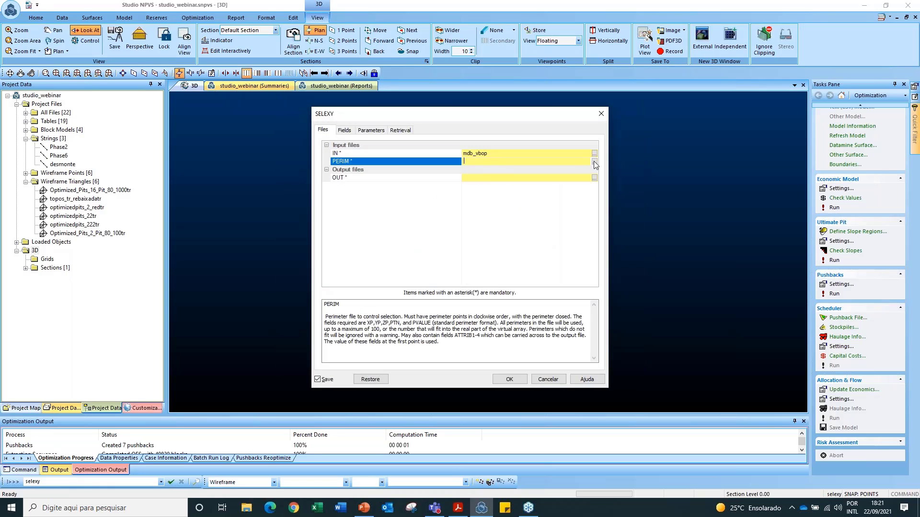
left_click(594, 162)
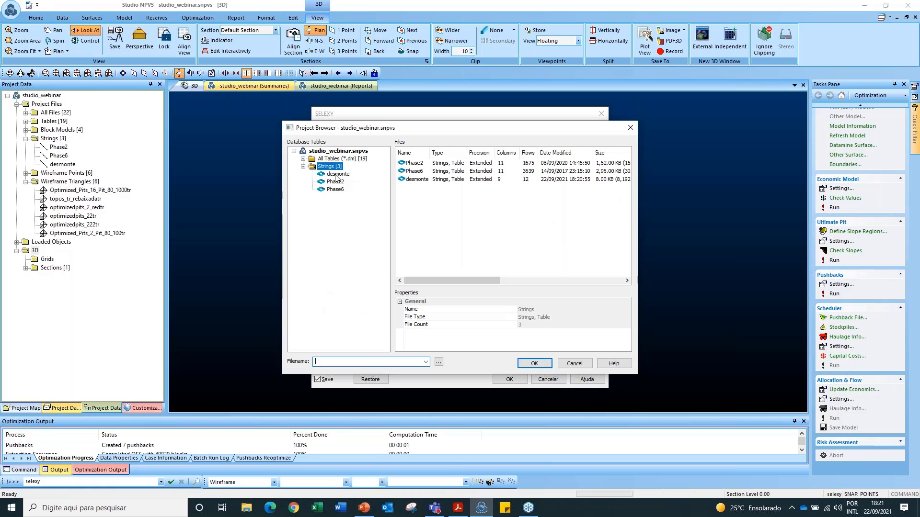
left_click(341, 176)
left_click(532, 360)
Name the SELEXY output file mdb_vbop_desmonte
left_click(508, 180)
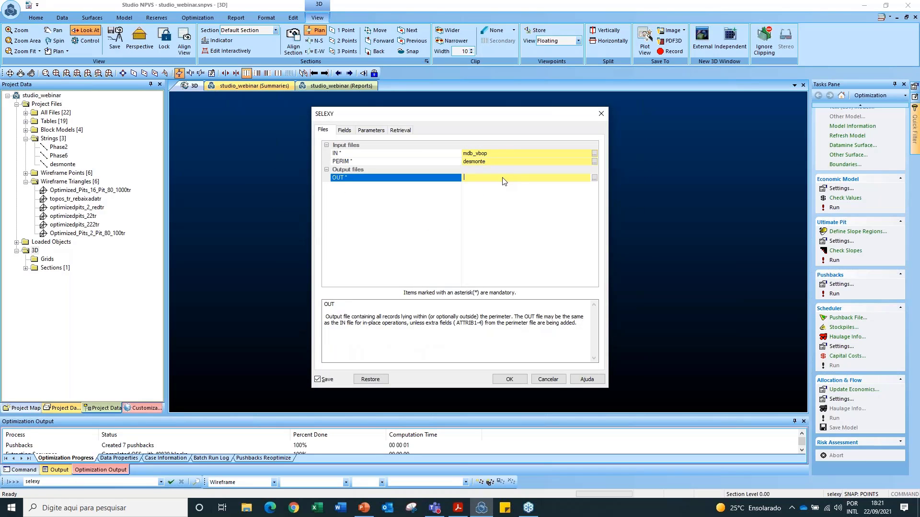
left_click(498, 154)
key("ctrl+c")
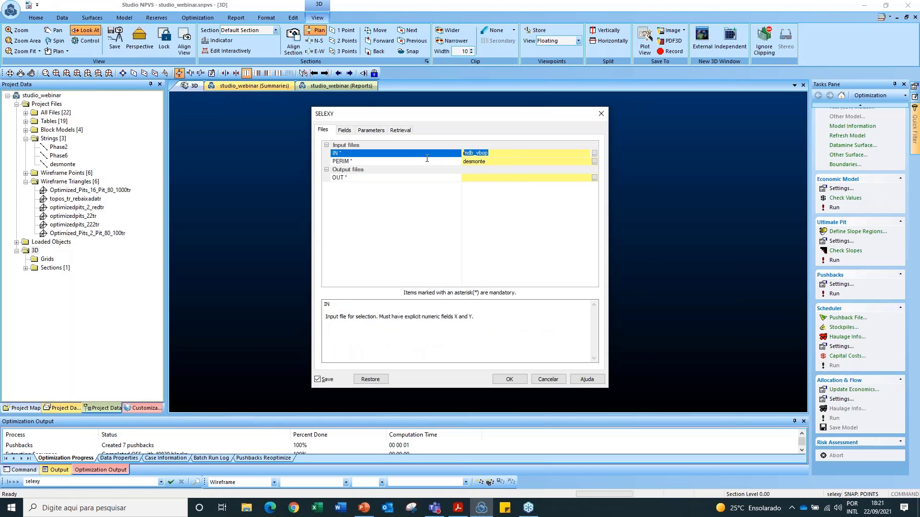
left_click(477, 178)
key("ctrl+v")
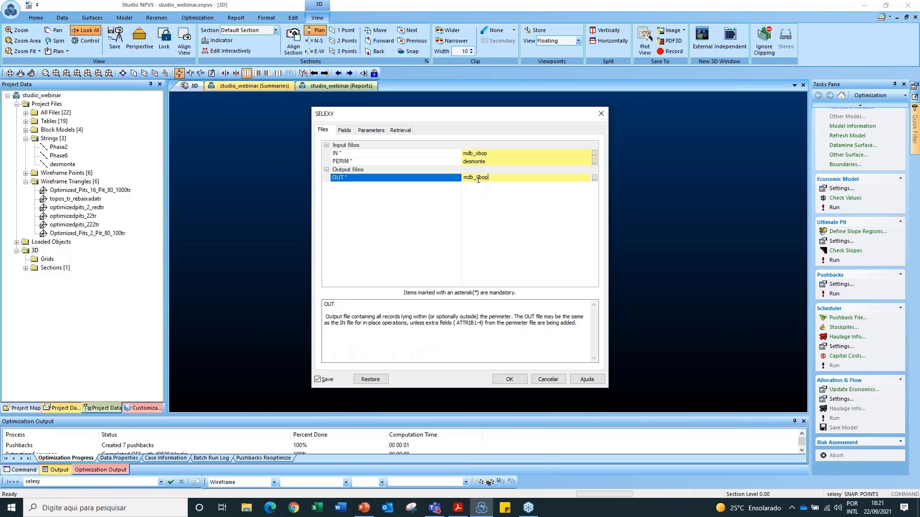
type("_desmonte")
Assign XC to X, YC to Y and DESMONTE to ATTRIB1 in the SELEXY fields, and run the process
left_click(344, 130)
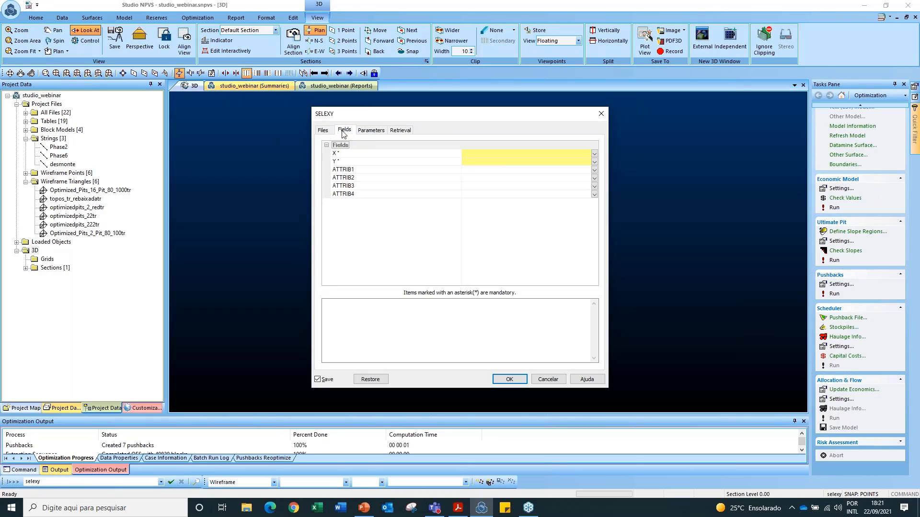
left_click(594, 154)
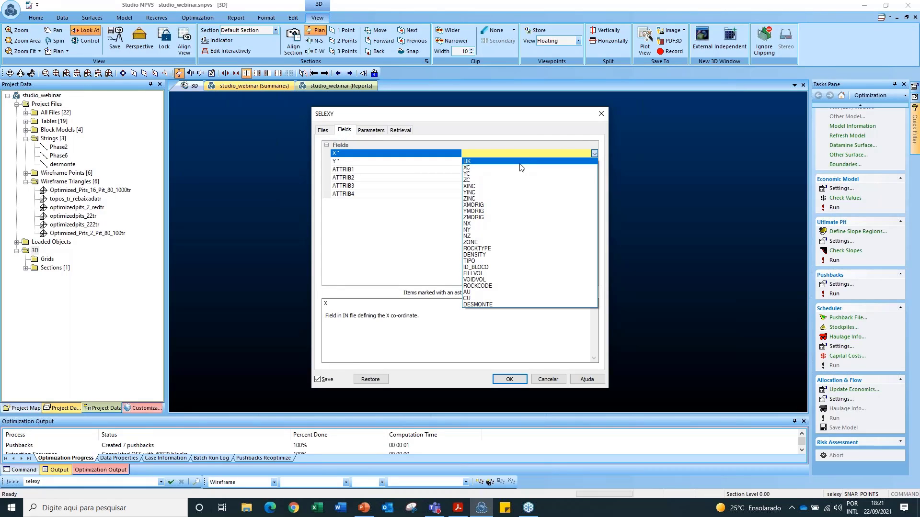
left_click(512, 167)
left_click(594, 163)
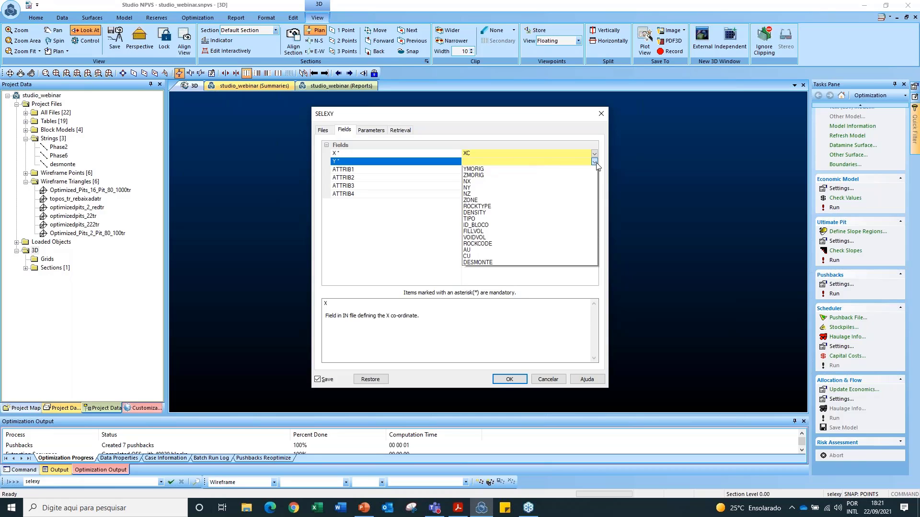
left_click(495, 186)
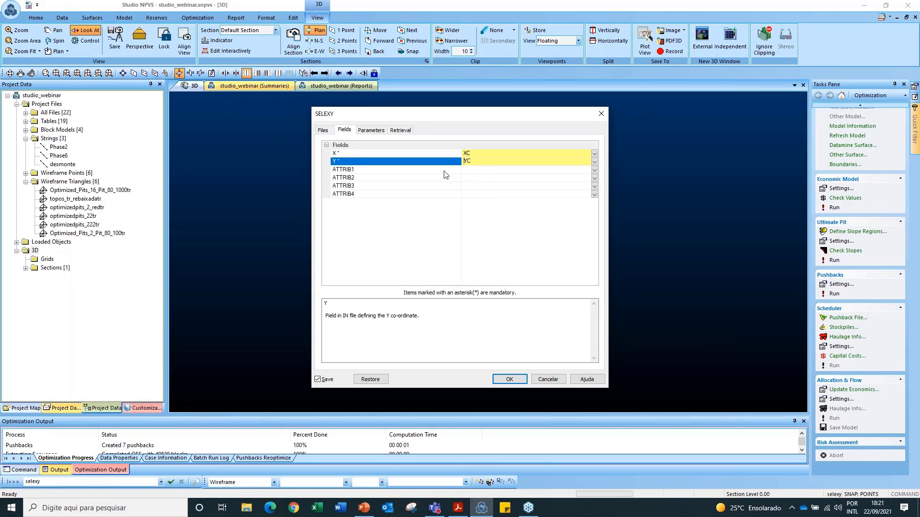
left_click(527, 170)
left_click(595, 170)
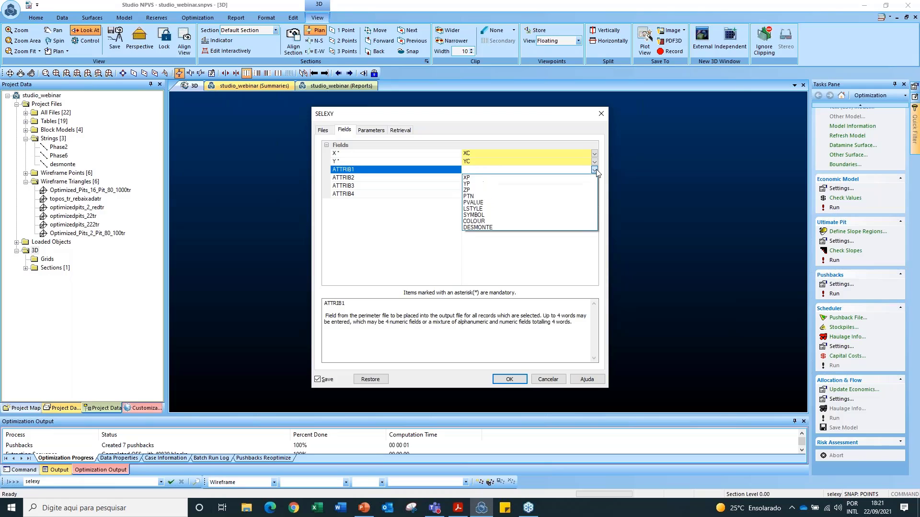
left_click(498, 227)
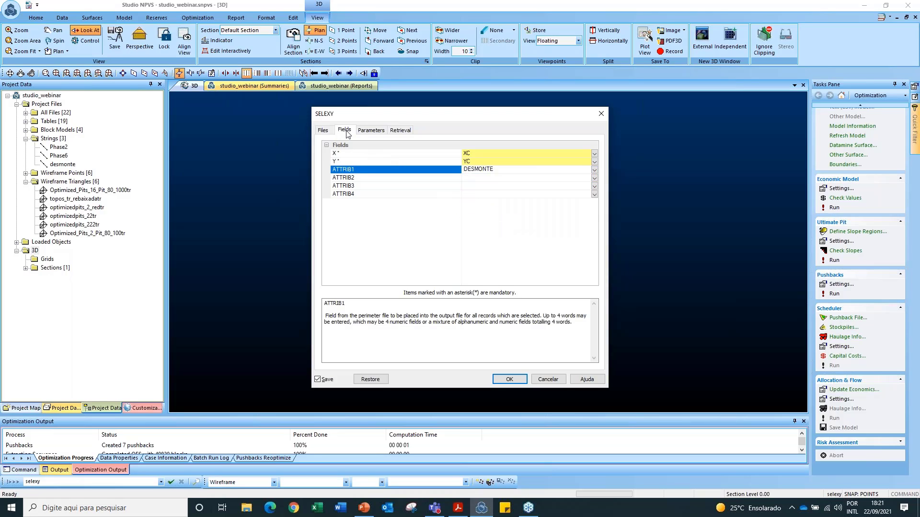
left_click(510, 379)
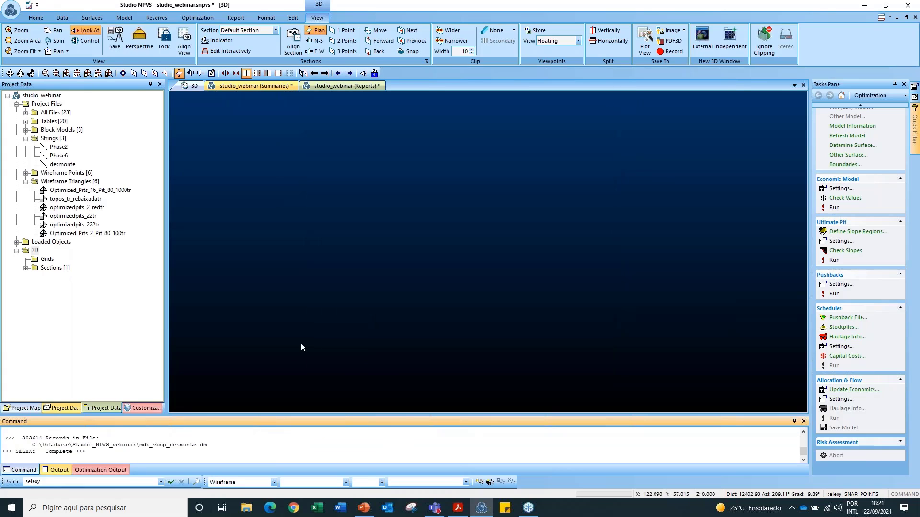
Load the mdb_vbop_desmonte block model into the 3D view and show its full extent
left_click(25, 130)
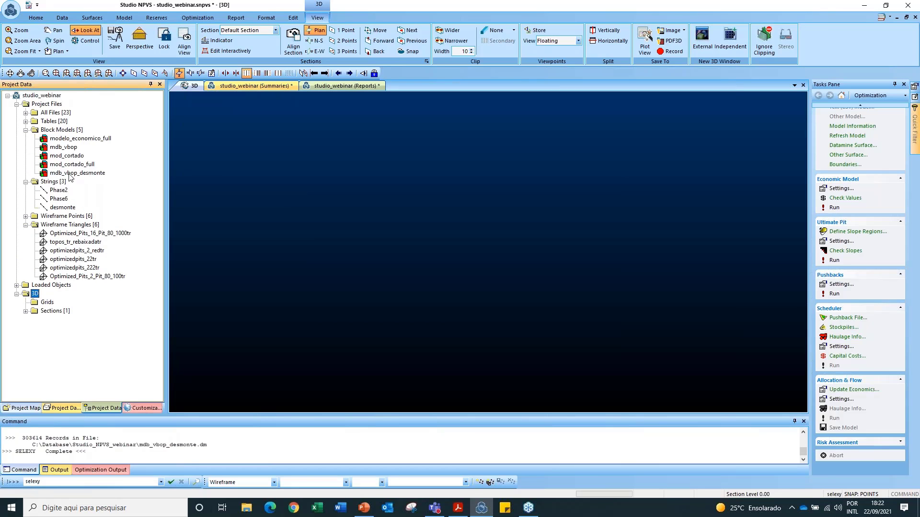
left_click(71, 173)
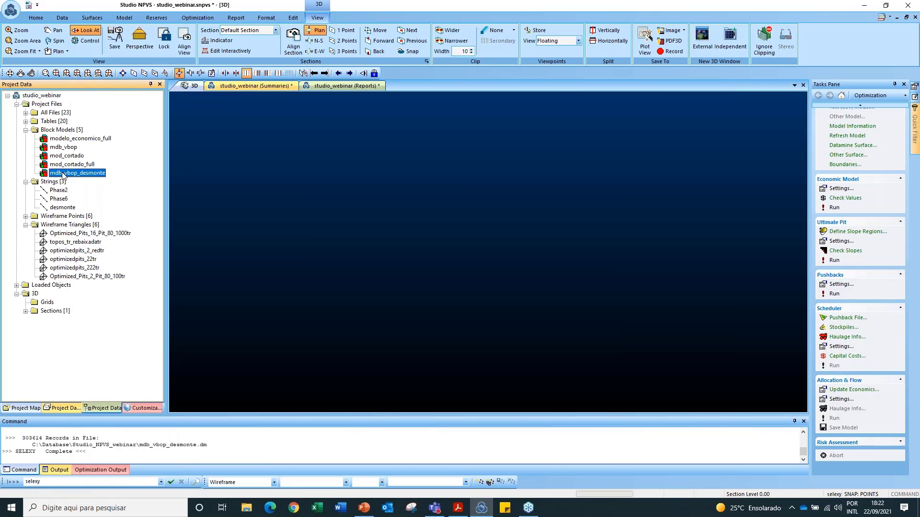
left_click_drag(65, 175, 326, 194)
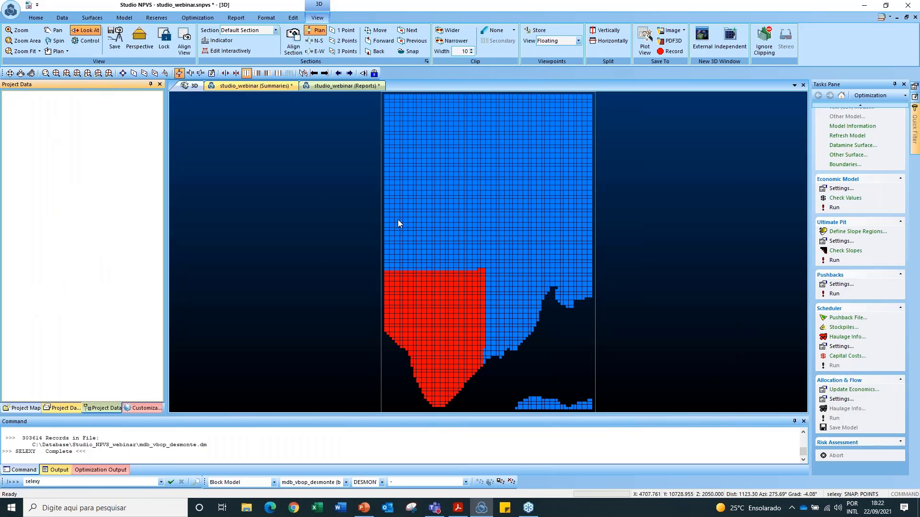
scroll(398, 223, "down", 2)
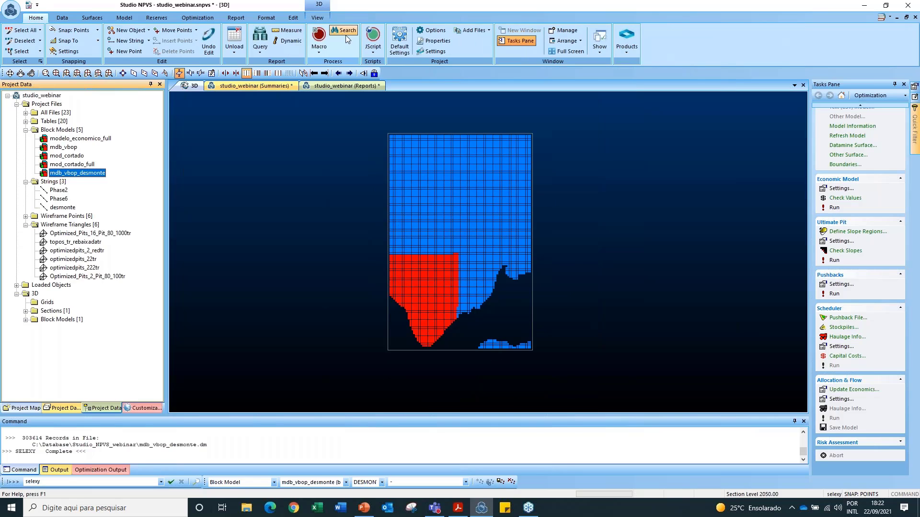
key("ctrl+q")
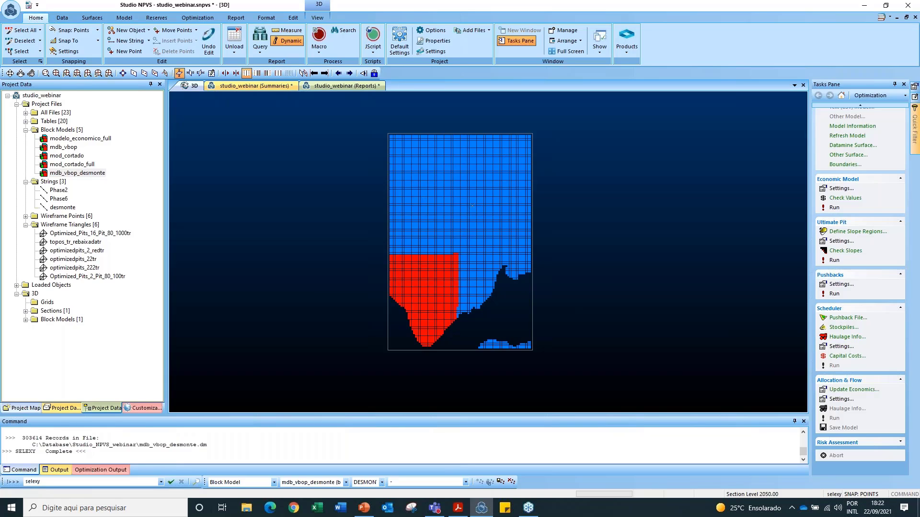
left_click(364, 507)
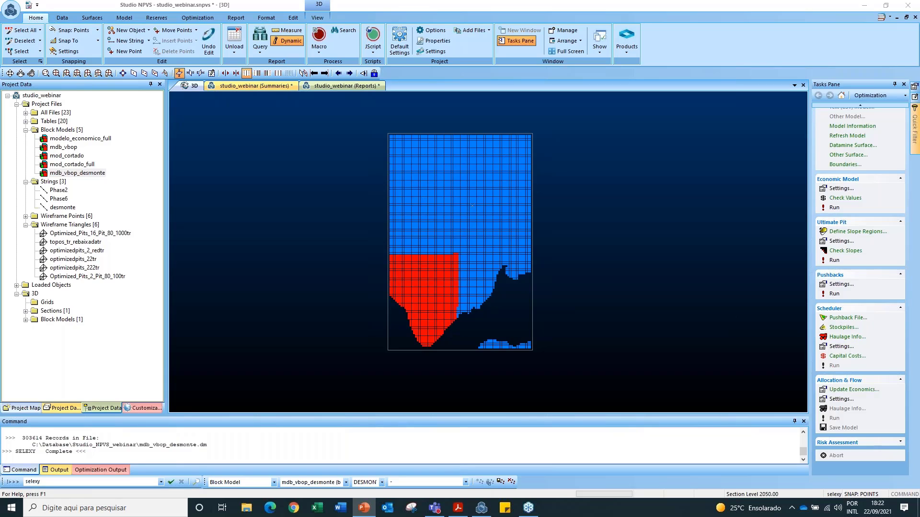
left_click(280, 45)
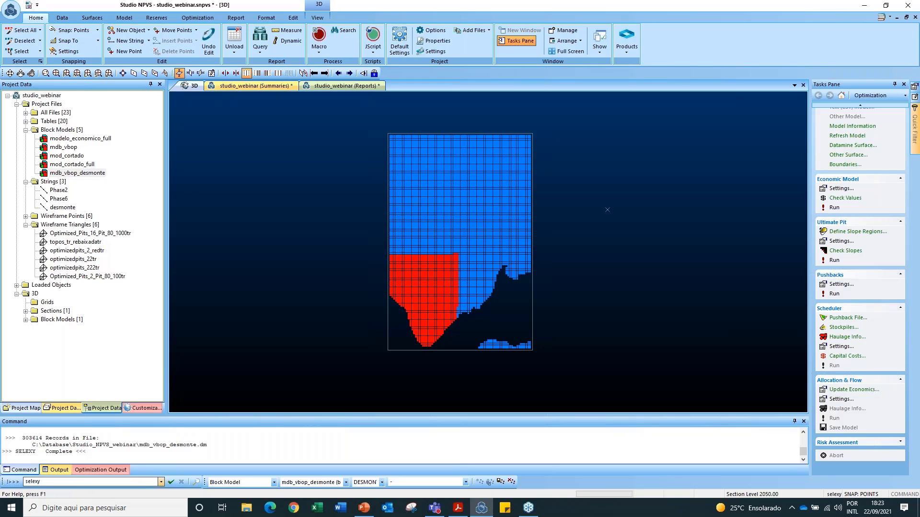
Open the EXTRA process to view its file settings and close it without running it
left_click(81, 483)
type("extra")
key("Return")
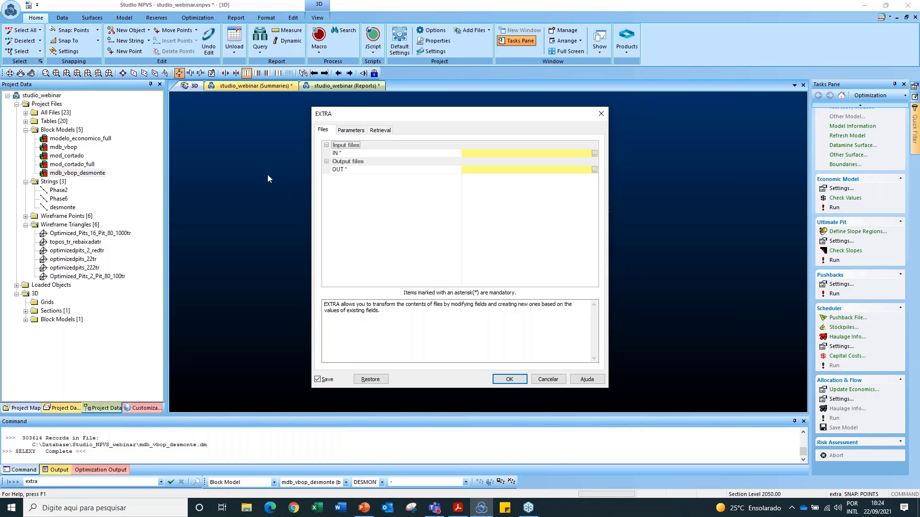
left_click(548, 379)
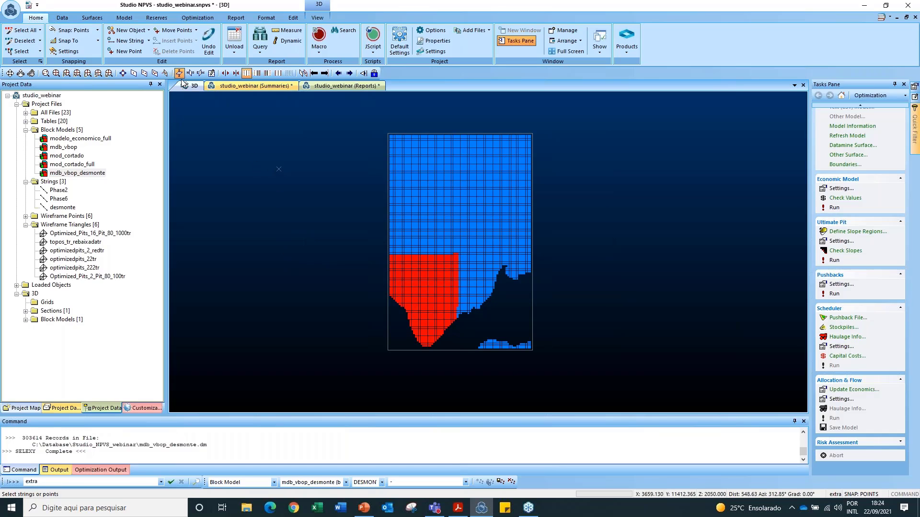
Unload all data from the 3D view
left_click(56, 19)
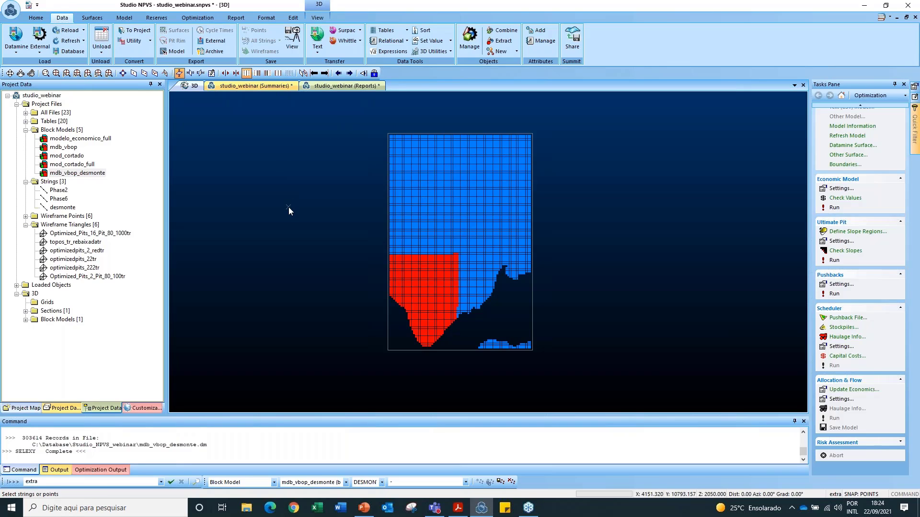
key("u")
key("a")
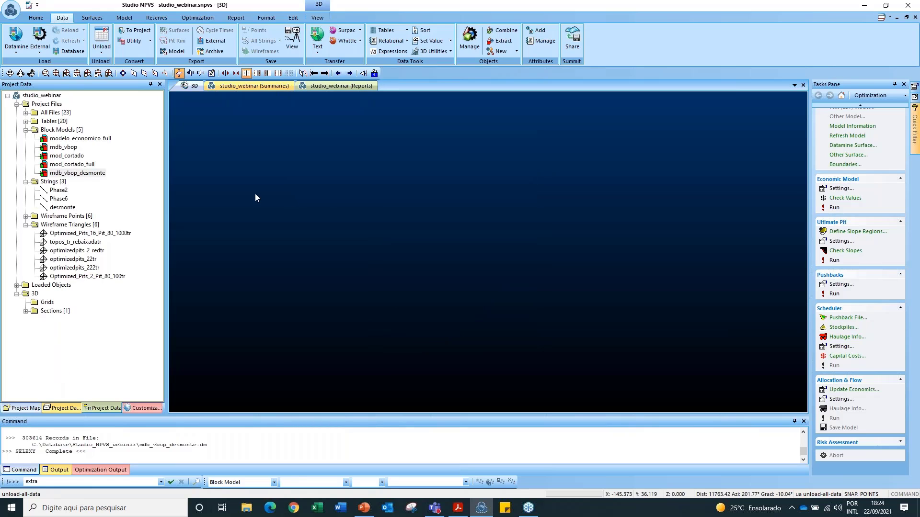
Load the Phase6 strings into the 3D view
left_click(99, 19)
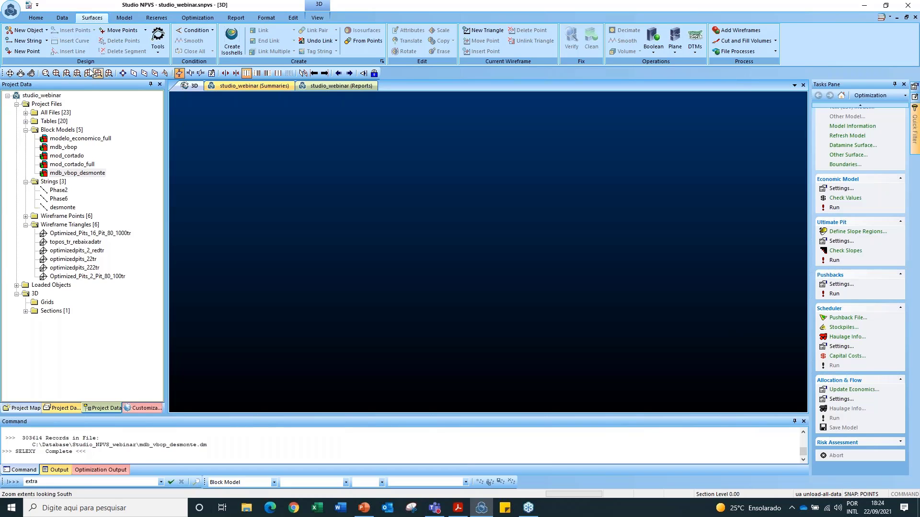
right_click(60, 200)
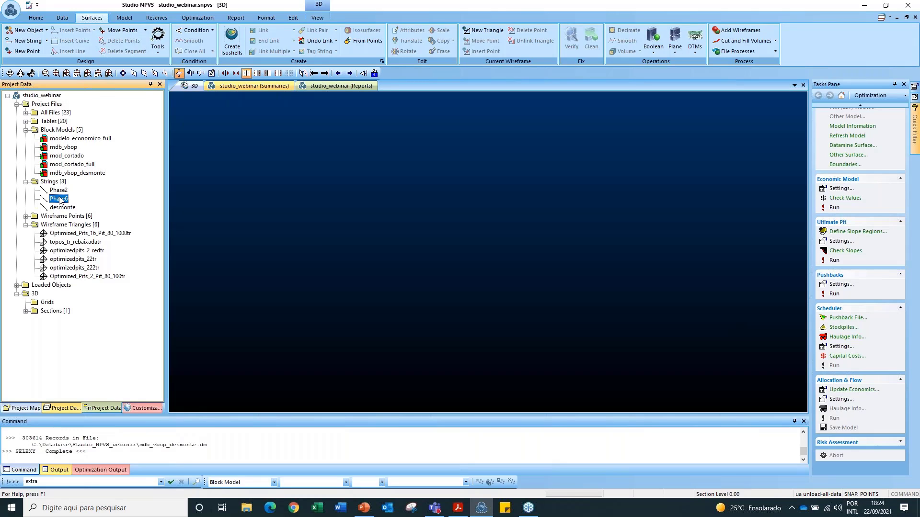
left_click(53, 200)
left_click_drag(53, 201, 257, 198)
left_click_drag(351, 191, 351, 191)
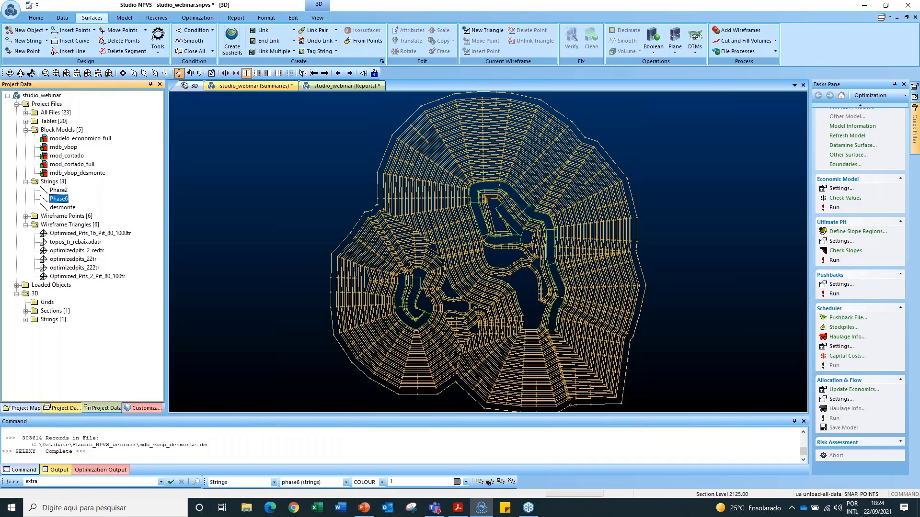
Examine the Phase6 pit design strings from several oblique angles in 3D
key("alt+Tab")
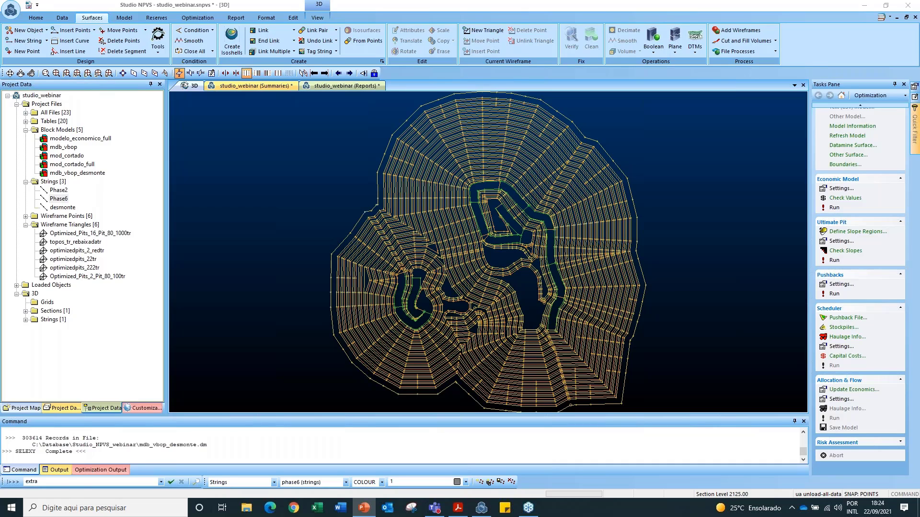
left_click(615, 298)
key("u")
key("a")
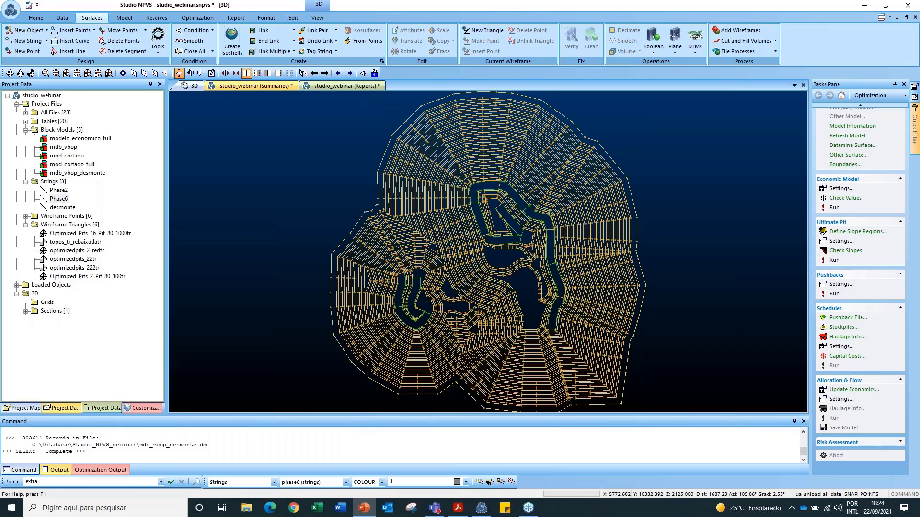
scroll(633, 296, "down", 1)
middle_click_drag(633, 296, 580, 281)
left_click_drag(580, 280, 567, 269, "shift")
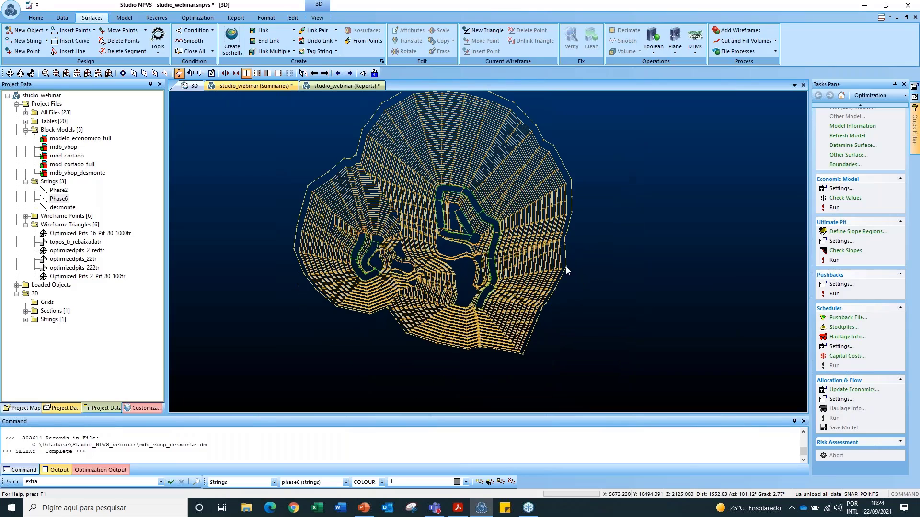
middle_click_drag(567, 269, 627, 291)
left_click_drag(628, 292, 640, 274, "shift")
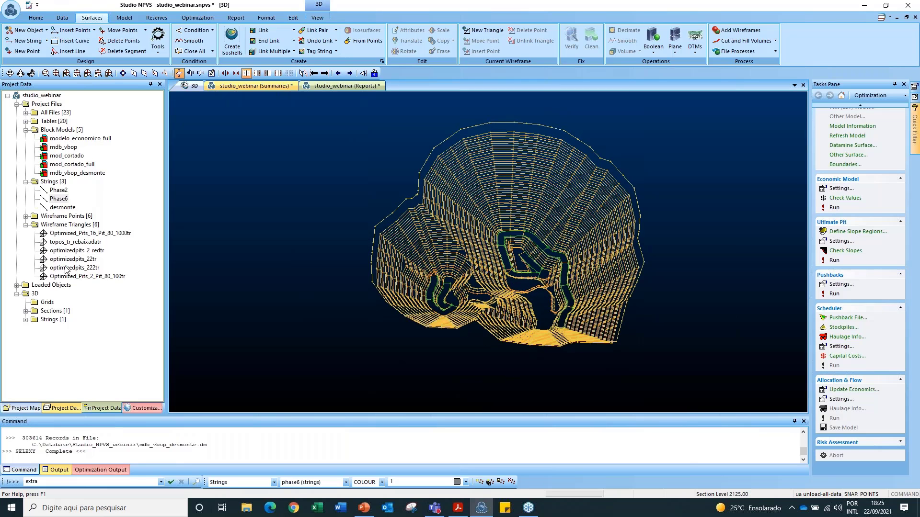
Load the topos_tr_rebaixadatr topography wireframe into the 3D view with the Phase6 strings
left_click(64, 243)
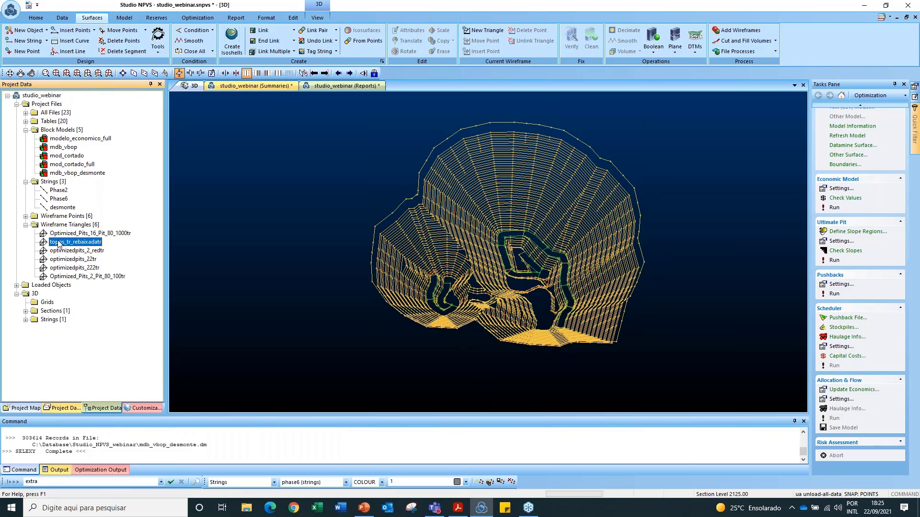
left_click_drag(58, 243, 312, 224)
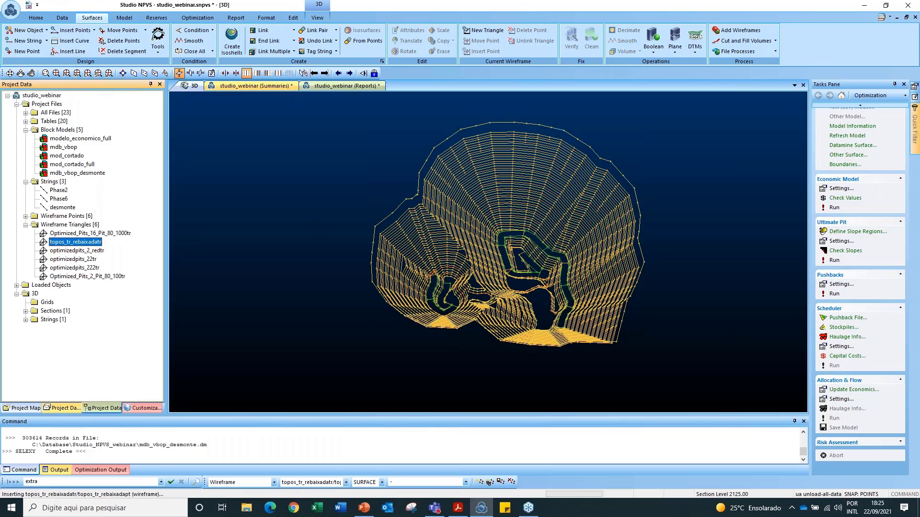
mouse_move(422, 352)
left_mouse_down("shift")
mouse_move(424, 339)
mouse_move(357, 320)
mouse_move(416, 344)
mouse_move(446, 339)
mouse_move(424, 334)
left_mouse_up("shift")
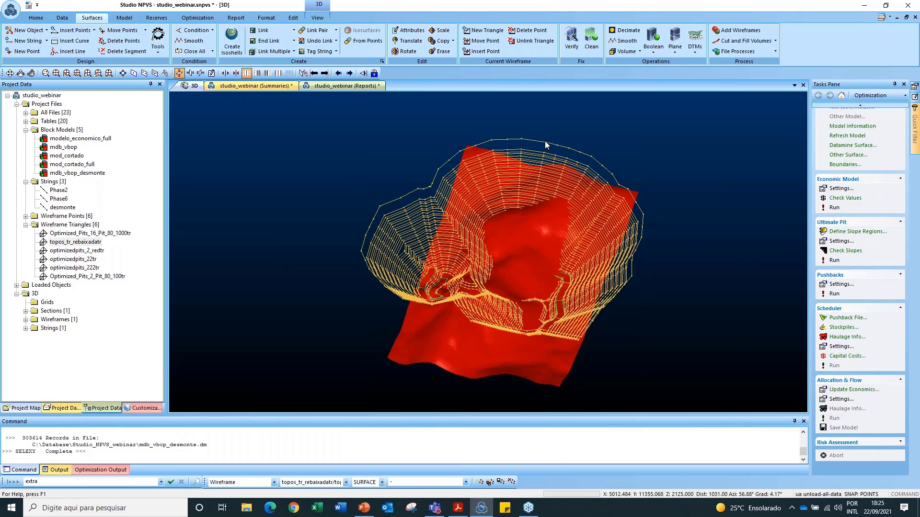
Make a DTM from the Phase6 pit strings as a new object named New DTM, without selecting boundary strings
left_click(375, 172)
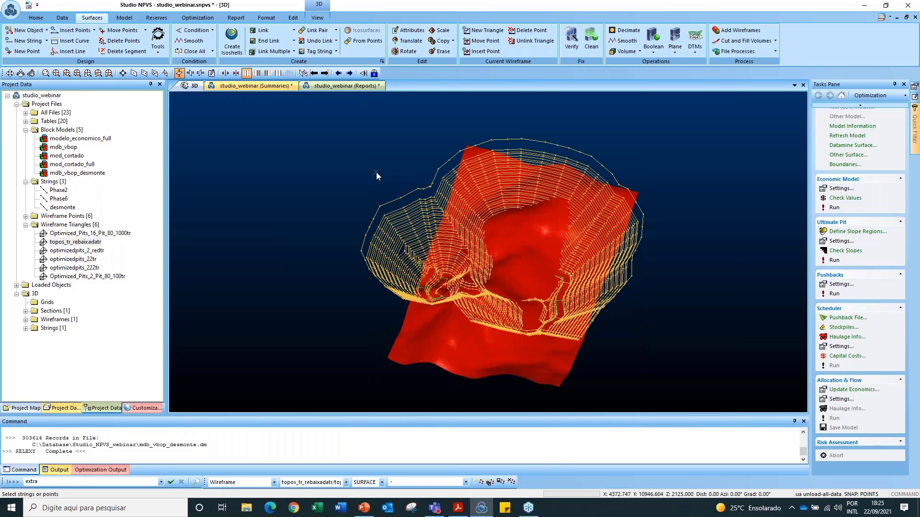
key("m")
key("d")
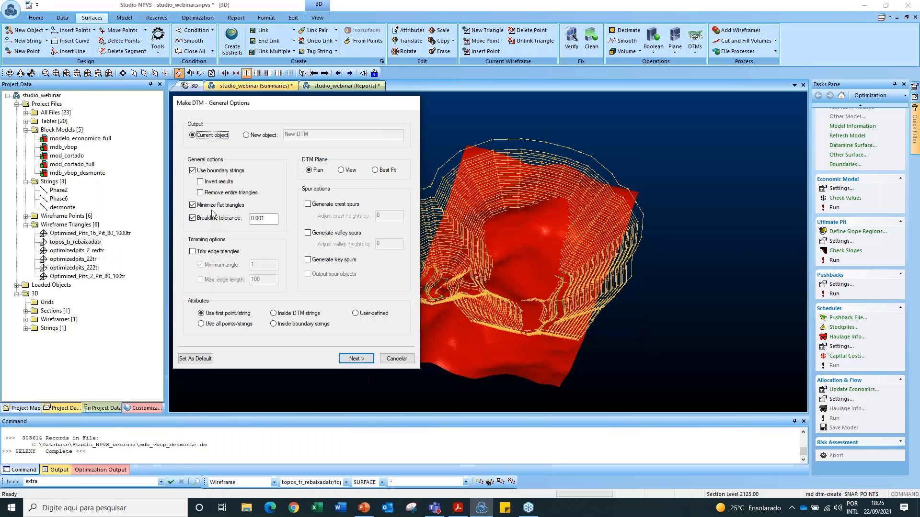
left_click(245, 135)
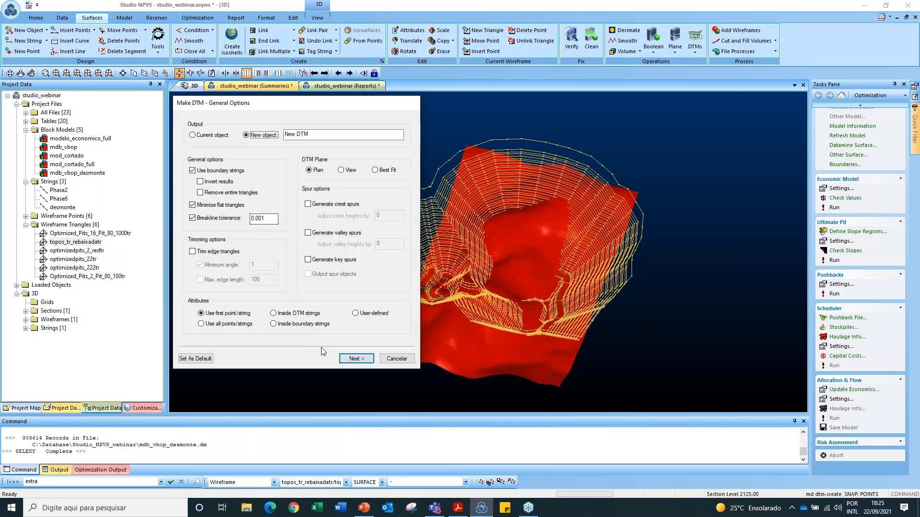
left_click(347, 360)
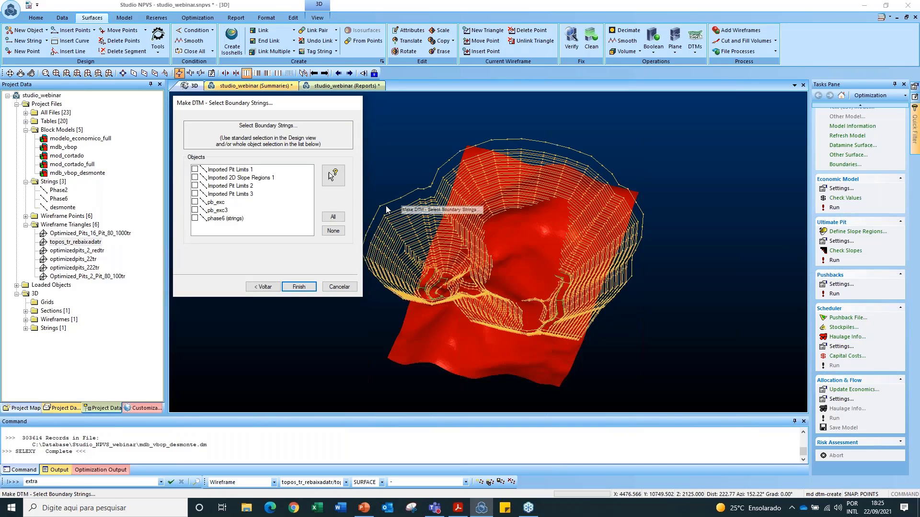
left_click(298, 287)
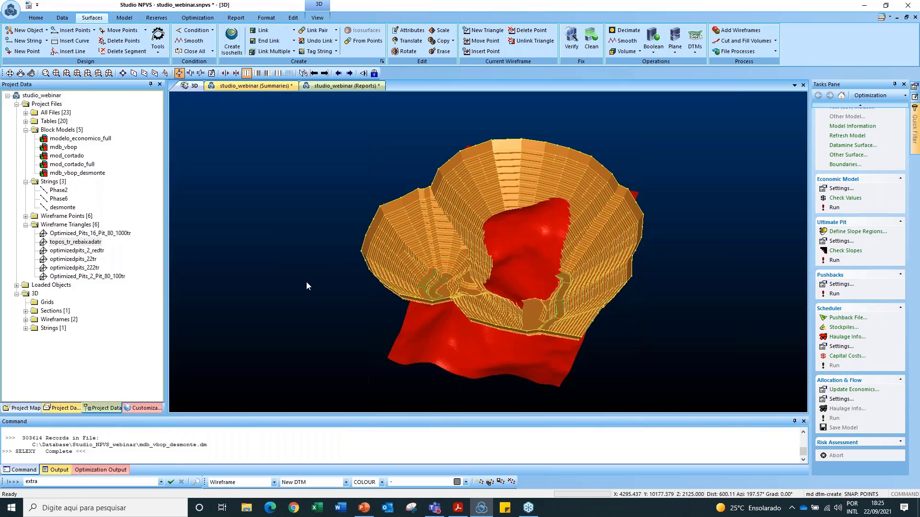
left_click_drag(307, 281, 622, 309, "shift")
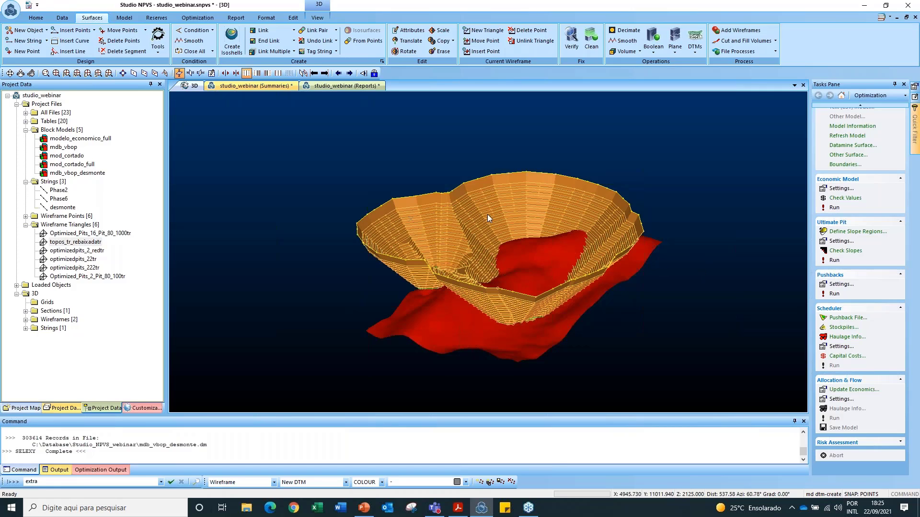
mouse_move(431, 239)
left_mouse_down("shift")
mouse_move(453, 270)
mouse_move(427, 240)
left_mouse_up("shift")
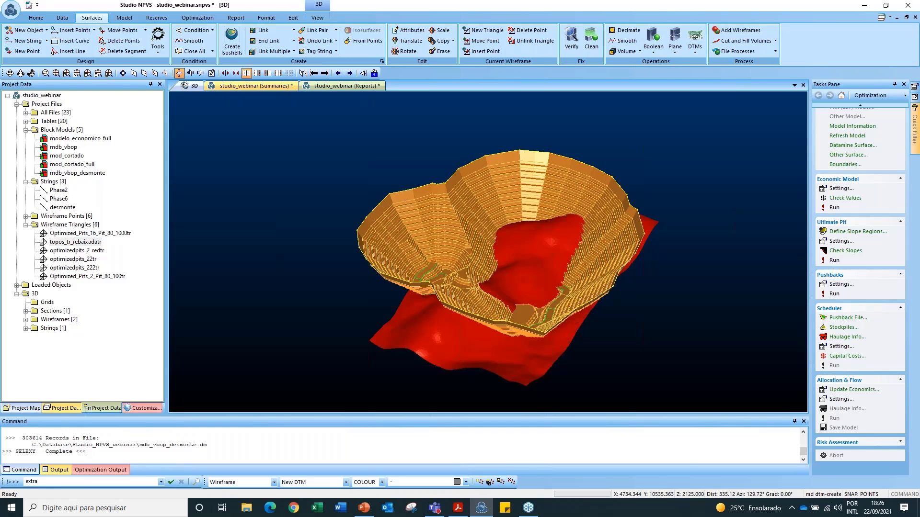
Update the topos_tr_rebaixadatr topography with New DTM as Object 2, keeping excavation on and turning elevation off
left_click(694, 53)
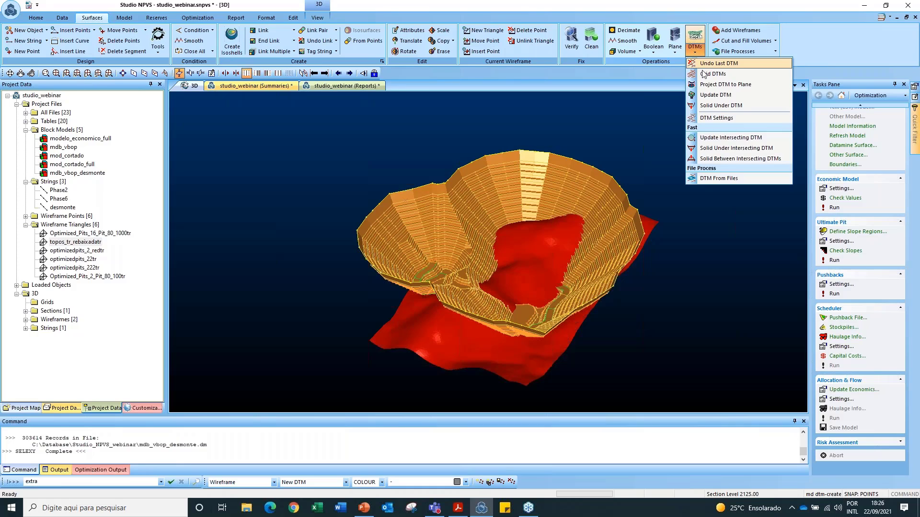
left_click(715, 95)
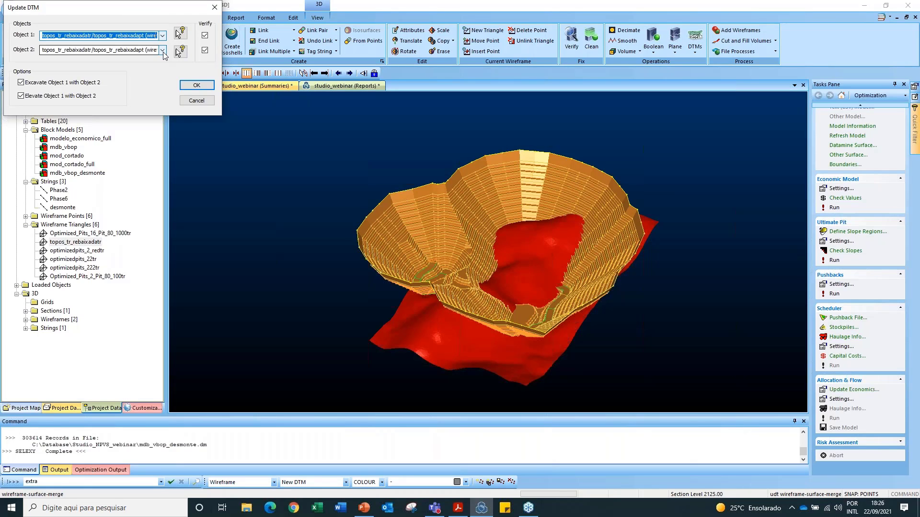
left_click(162, 50)
left_click(50, 66)
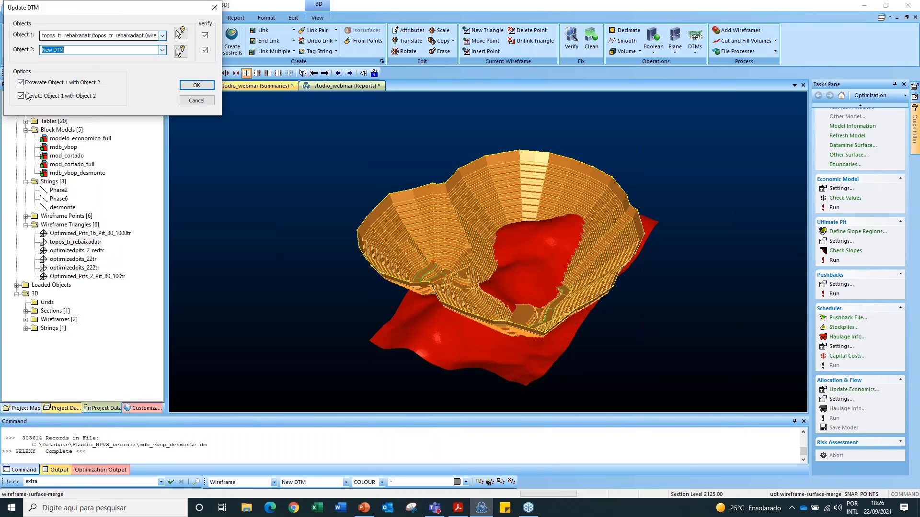
left_click(20, 96)
left_click(197, 84)
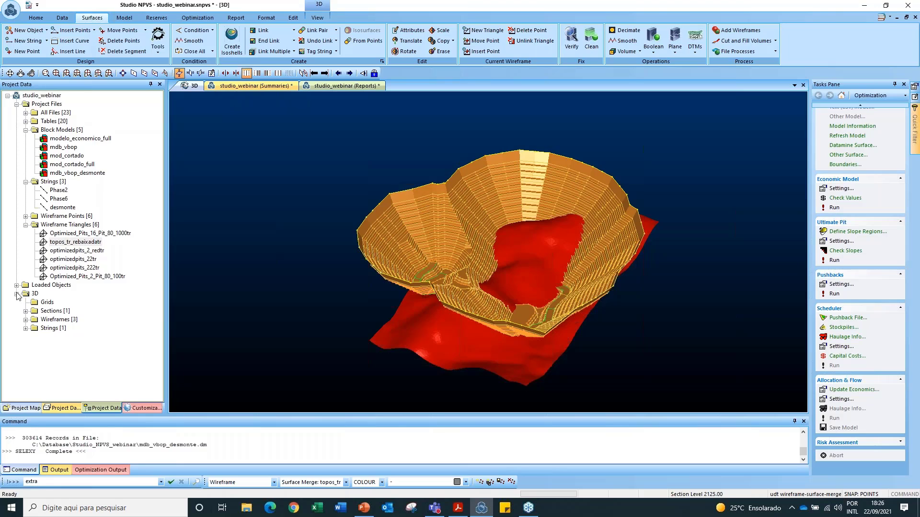
Hide the original topography, New DTM and the phase6 strings so that only the Surface Merge wireframe is displayed
left_click(26, 320)
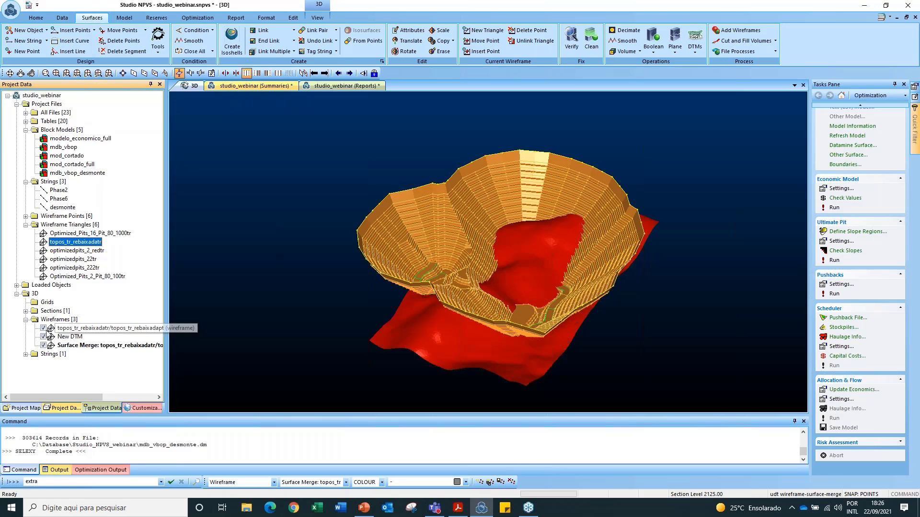
left_click(44, 336)
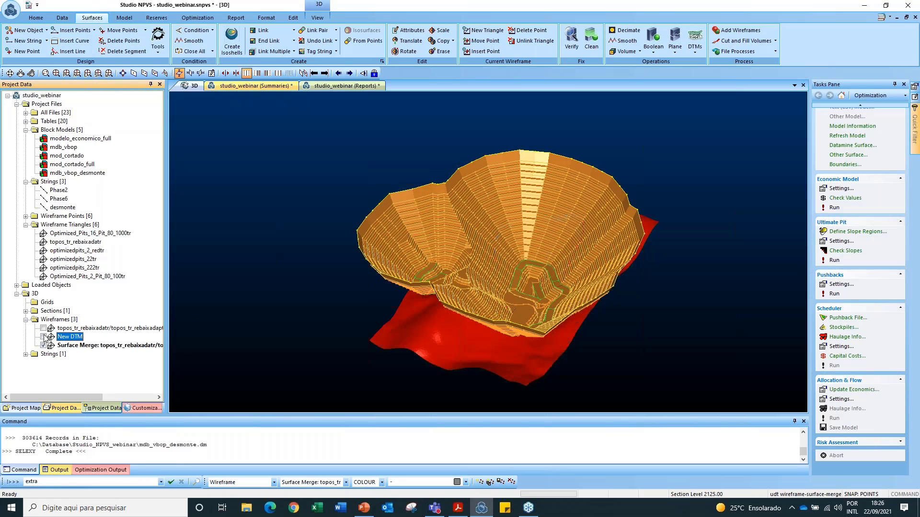
left_click(26, 355)
left_click(45, 364)
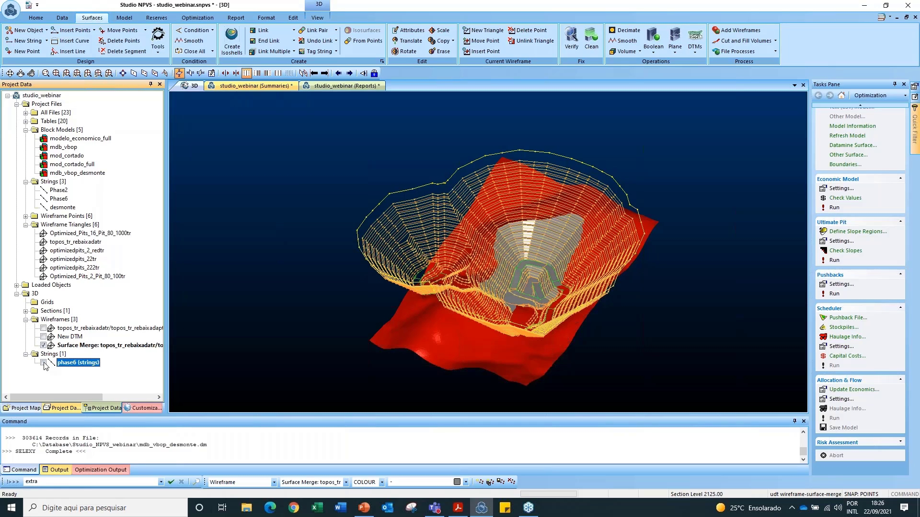
left_click(44, 363)
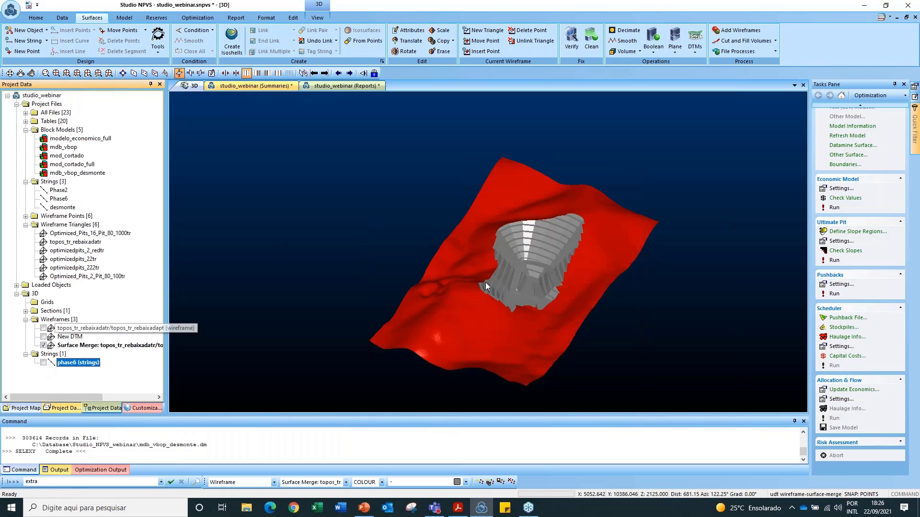
mouse_move(517, 290)
left_mouse_down()
mouse_move(550, 304)
mouse_move(563, 272)
mouse_move(577, 302)
mouse_move(425, 287)
mouse_move(463, 320)
mouse_move(518, 297)
left_mouse_up()
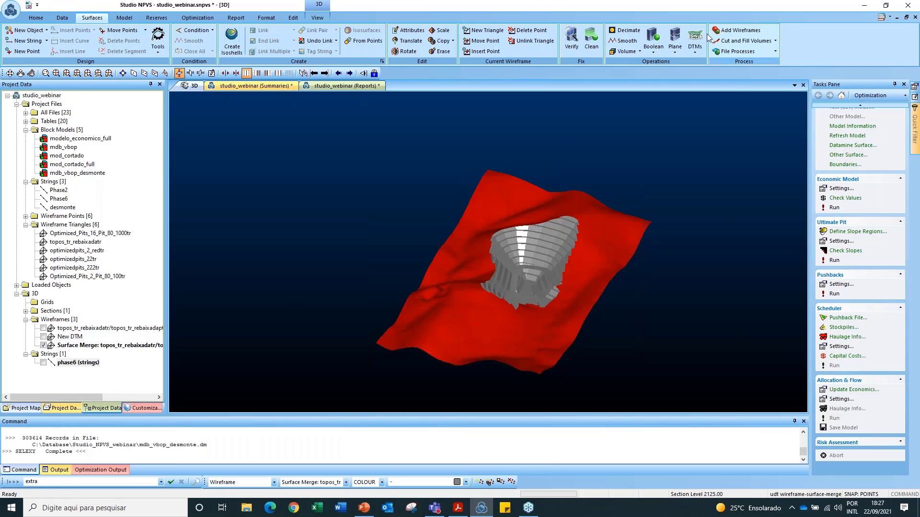
Create the solid under the intersecting DTMs, with the topography as upper and New DTM as lower, and hide the Surface Merge wireframe
left_click(695, 51)
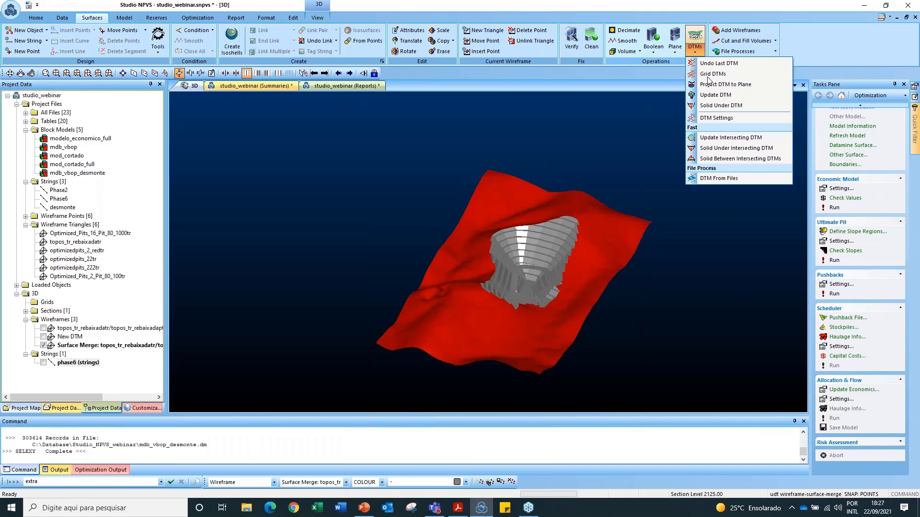
left_click(725, 148)
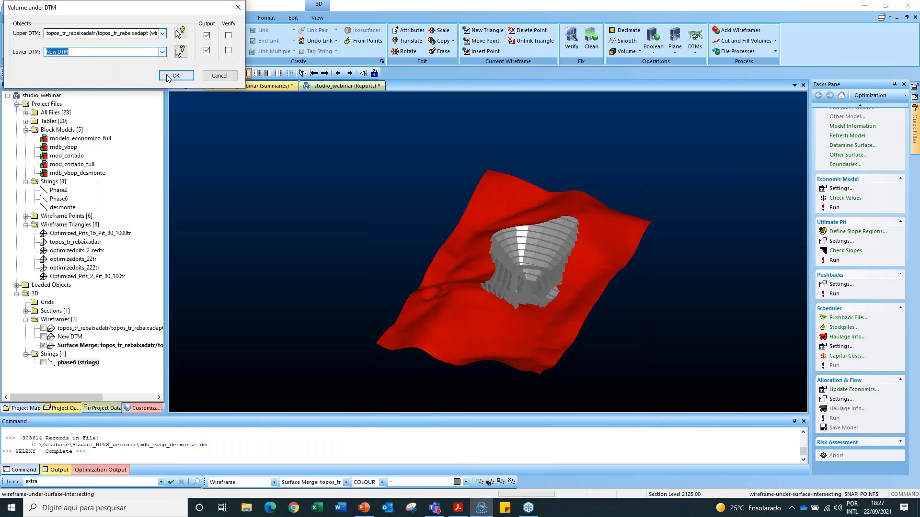
left_click(174, 75)
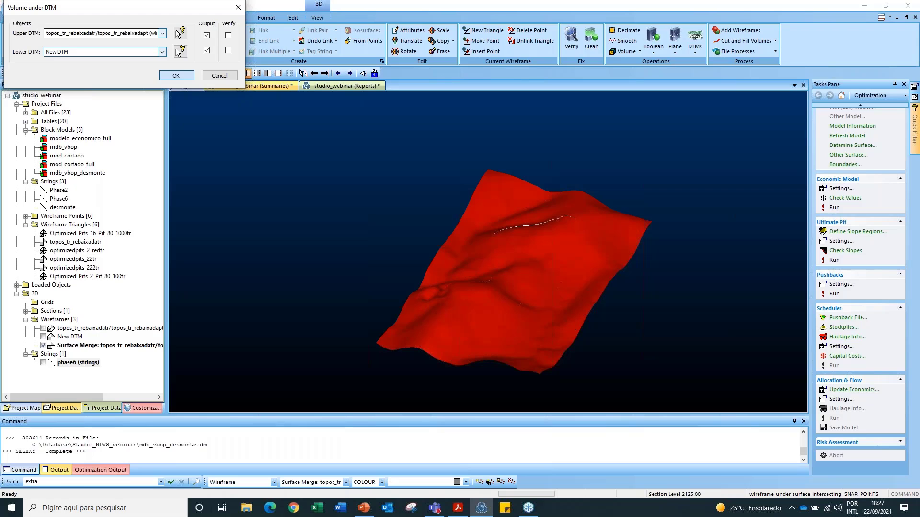
left_click(43, 346)
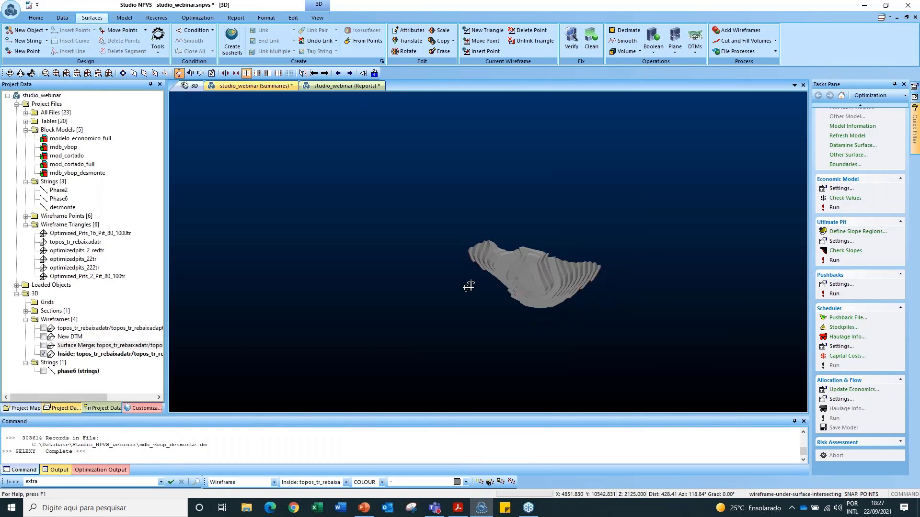
left_click_drag(469, 286, 579, 110)
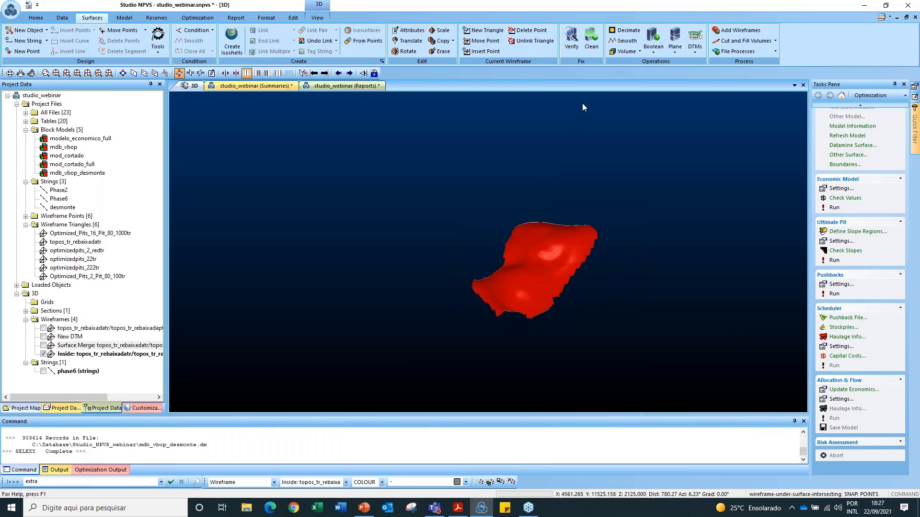
Calculate the closed volume of the Inside solid between the topography and New DTM with density 1
left_click(626, 53)
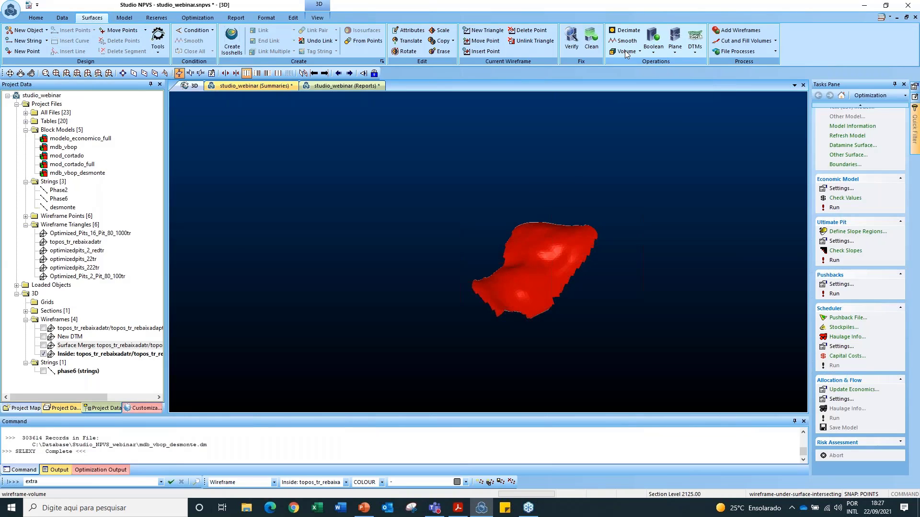
left_click(171, 36)
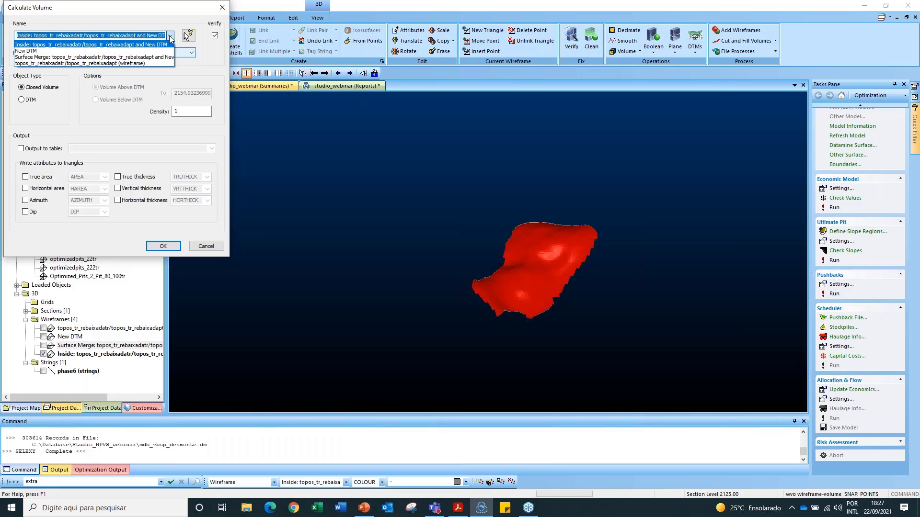
left_click(91, 45)
left_click(153, 247)
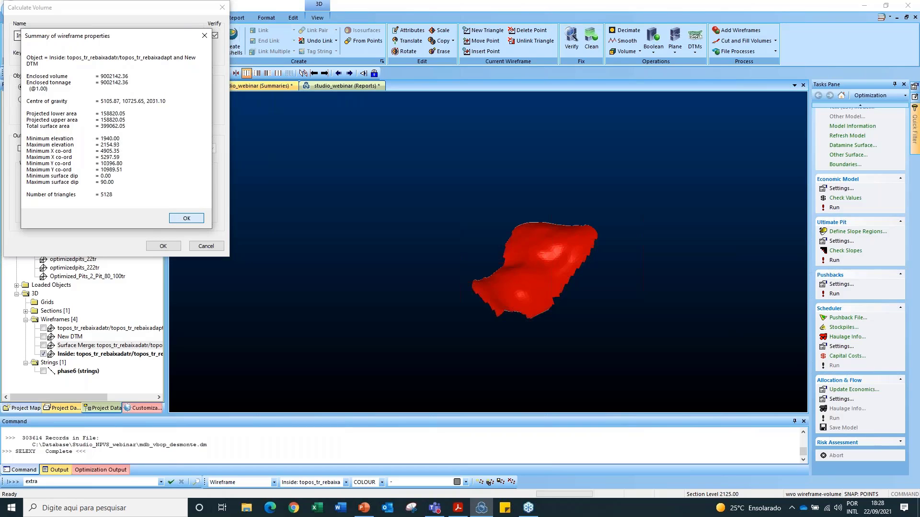
left_click(173, 218)
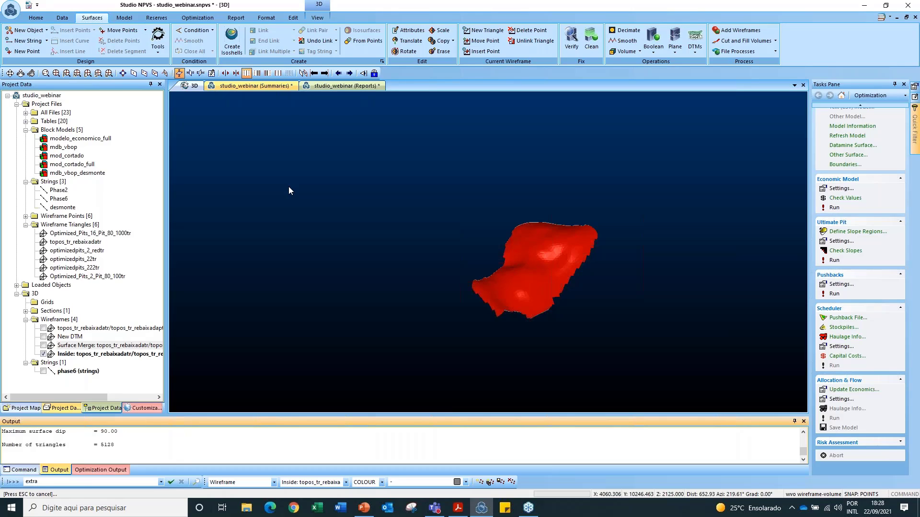
Open the DILUTMOD model dilution process to view its file settings and close it without running it
left_click(124, 18)
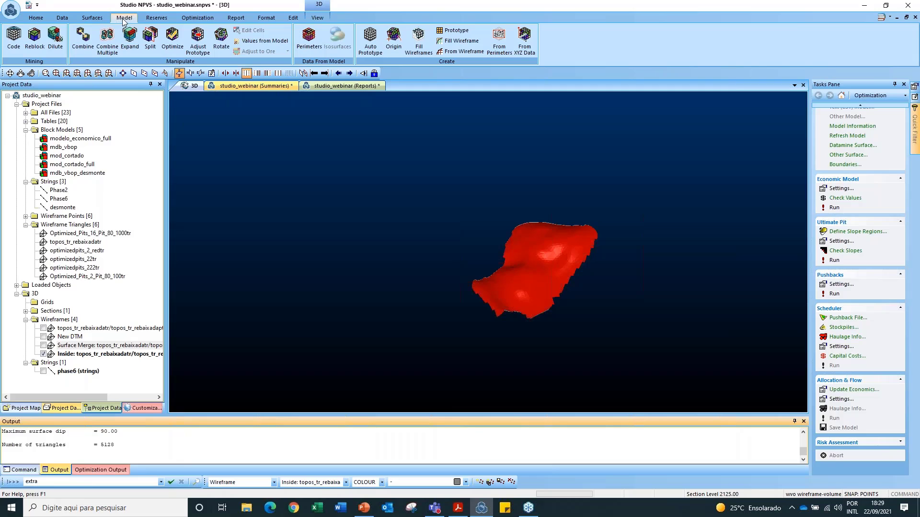
left_click(63, 42)
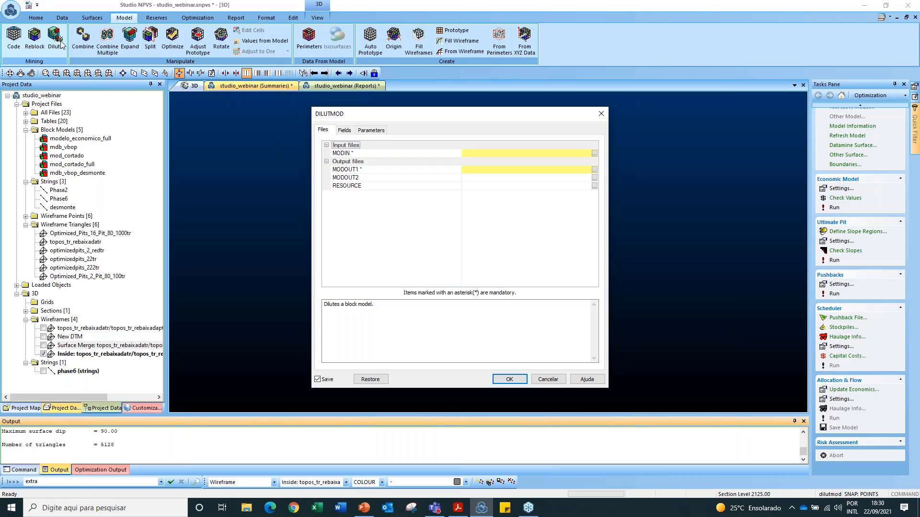
left_click(557, 380)
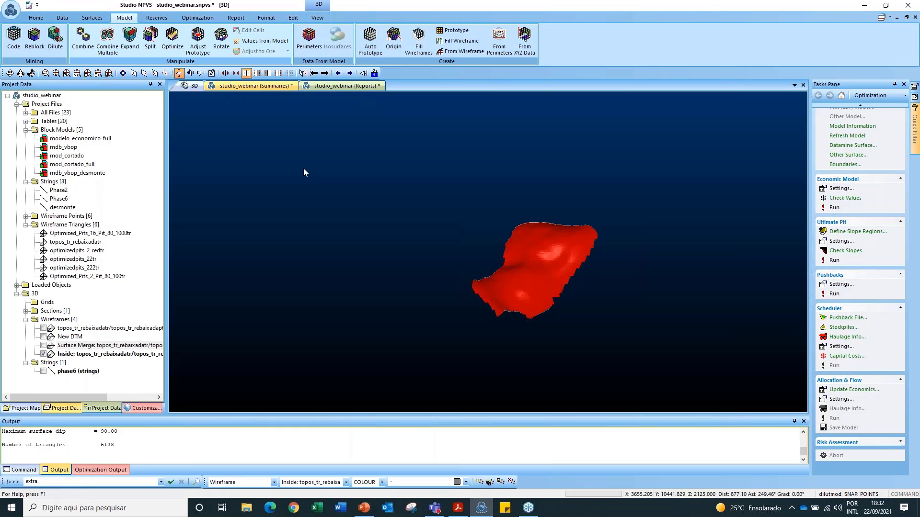
left_click(364, 508)
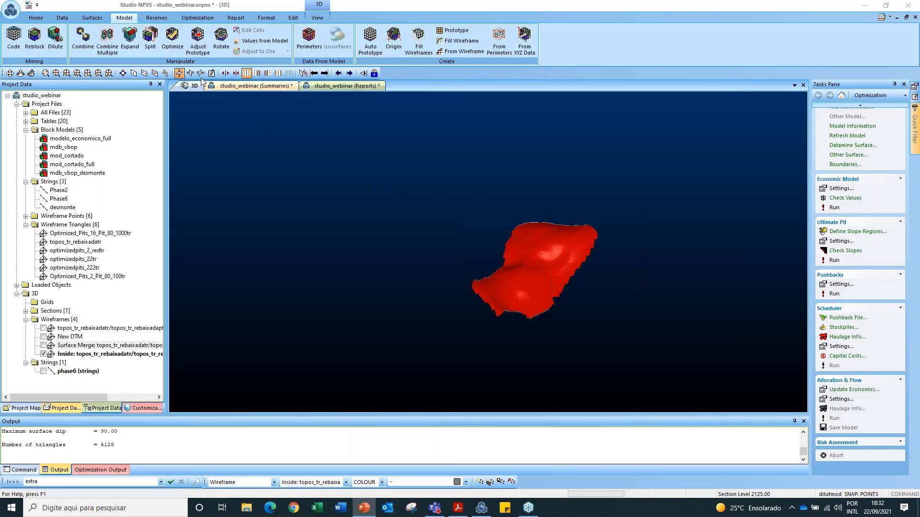
left_click(154, 19)
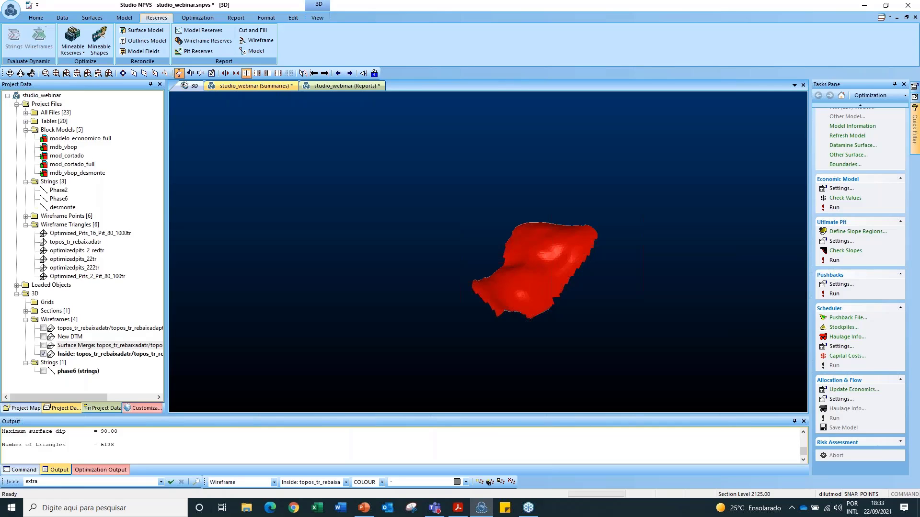
left_click(196, 18)
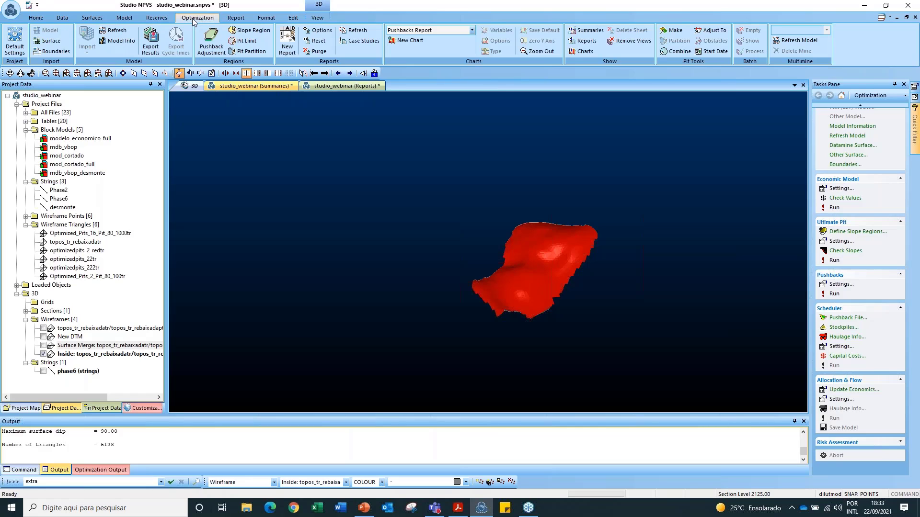
Unload all data from the 3D window
left_click(384, 206)
key("u")
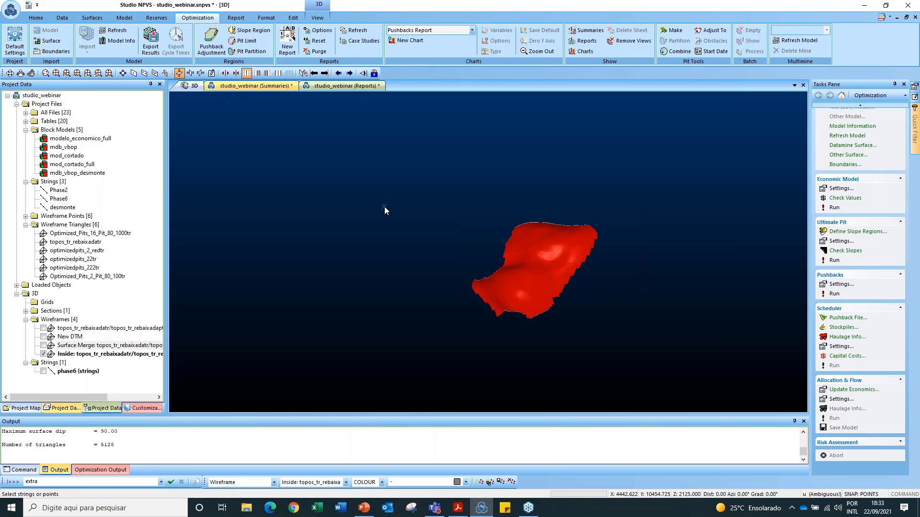
key("a")
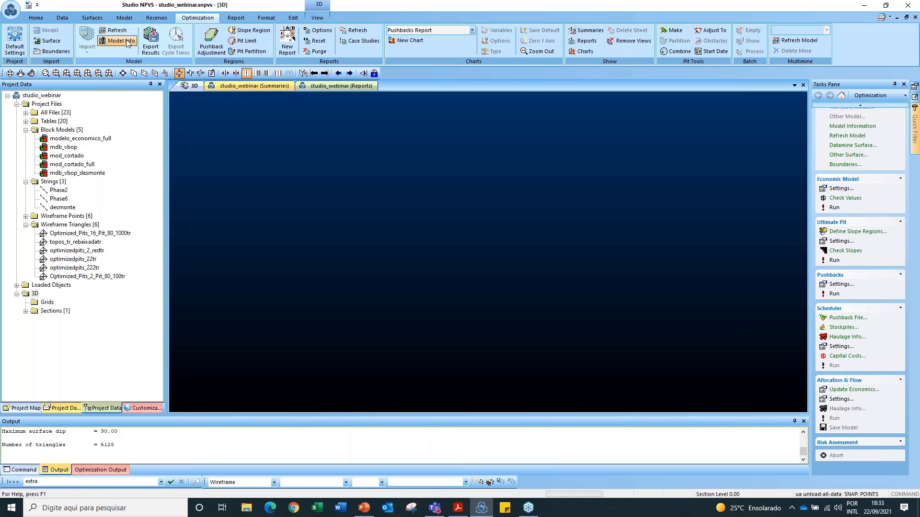
Open the boundary import to view the available driver categories, and close it without importing anything
left_click(46, 52)
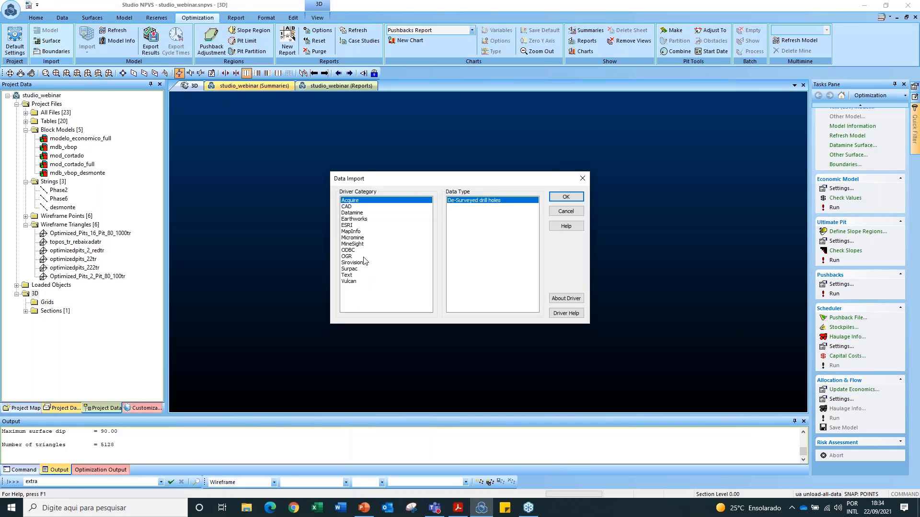
left_click(582, 179)
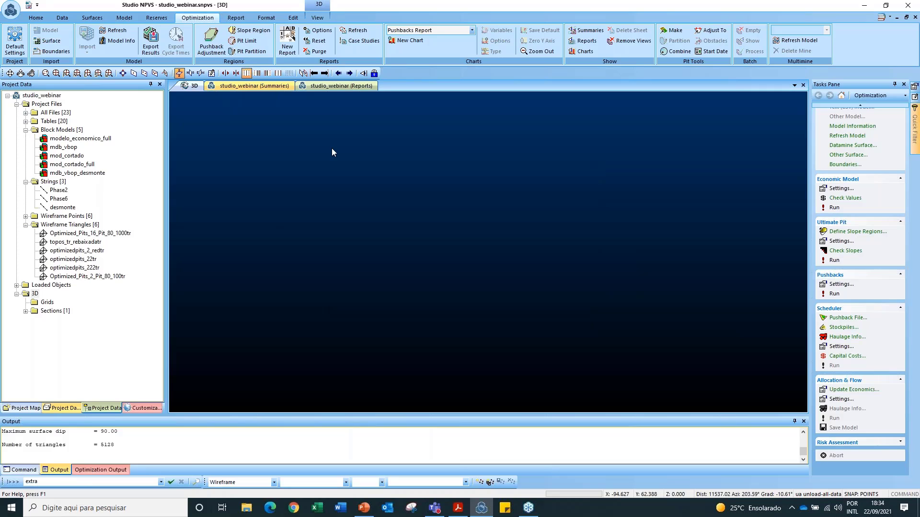
Load the topos_tr_rebaixadatr topography and digitize a six-point pit limit boundary around its northeast corner
left_click(65, 250)
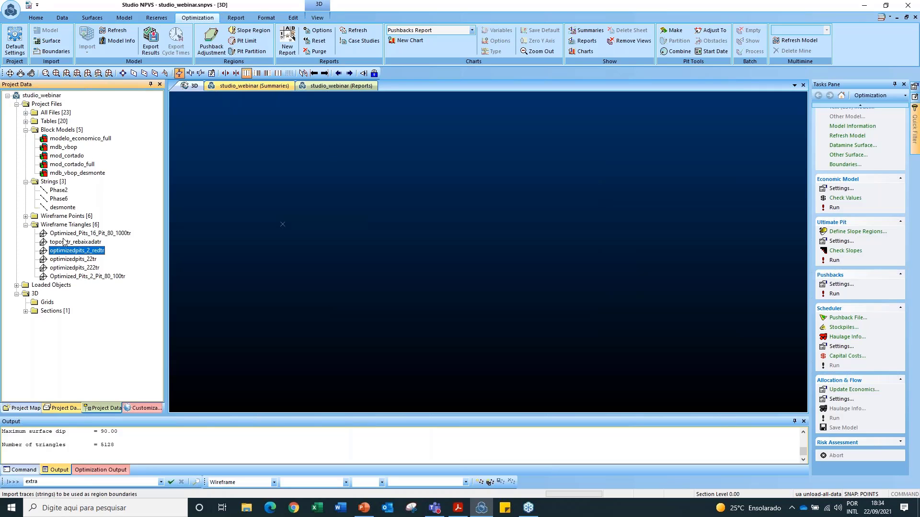
double_click(64, 242)
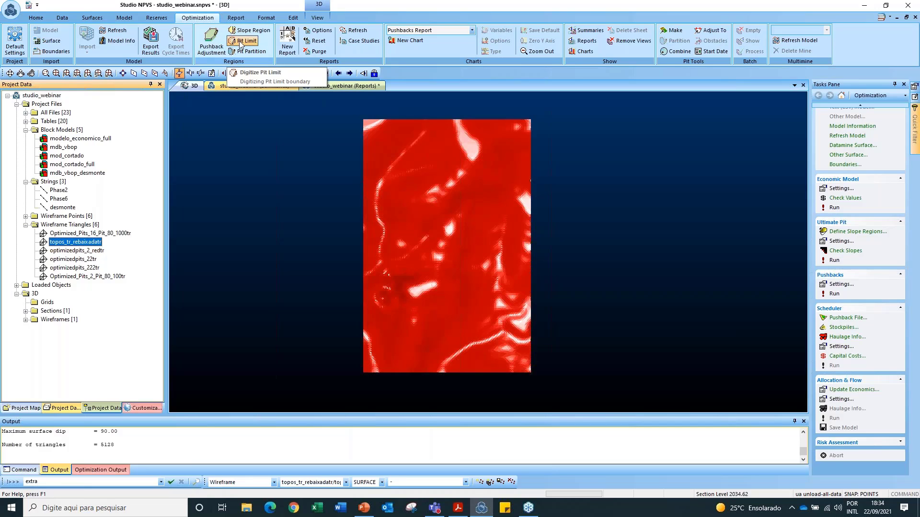
left_click(243, 41)
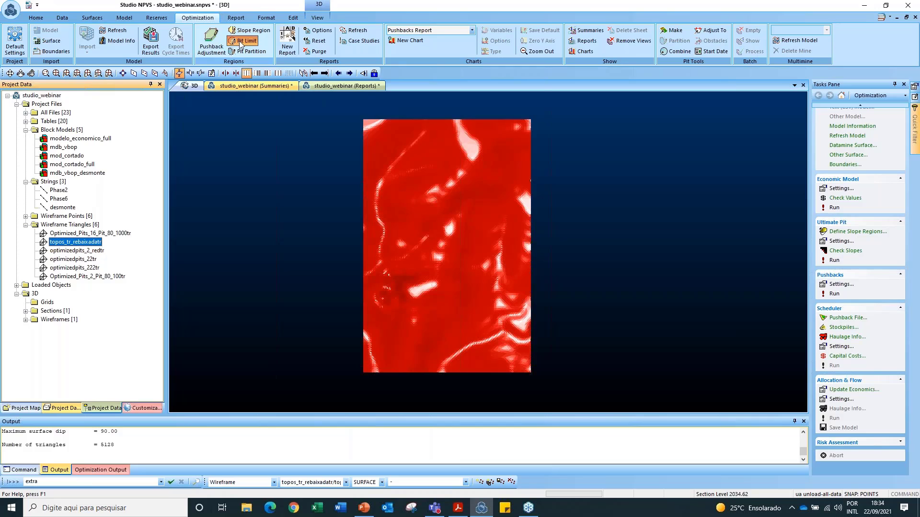
left_click(475, 120)
left_click(472, 164)
left_click(483, 210)
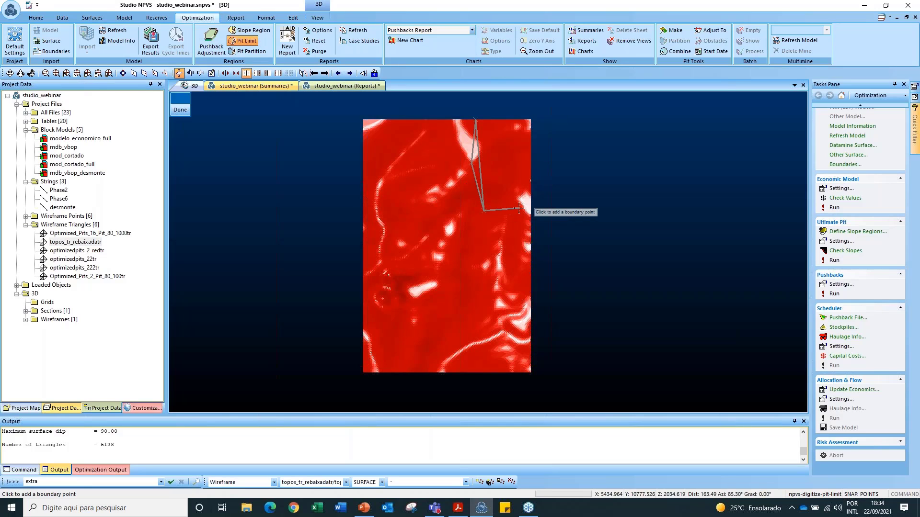
left_click(538, 208)
left_click(546, 145)
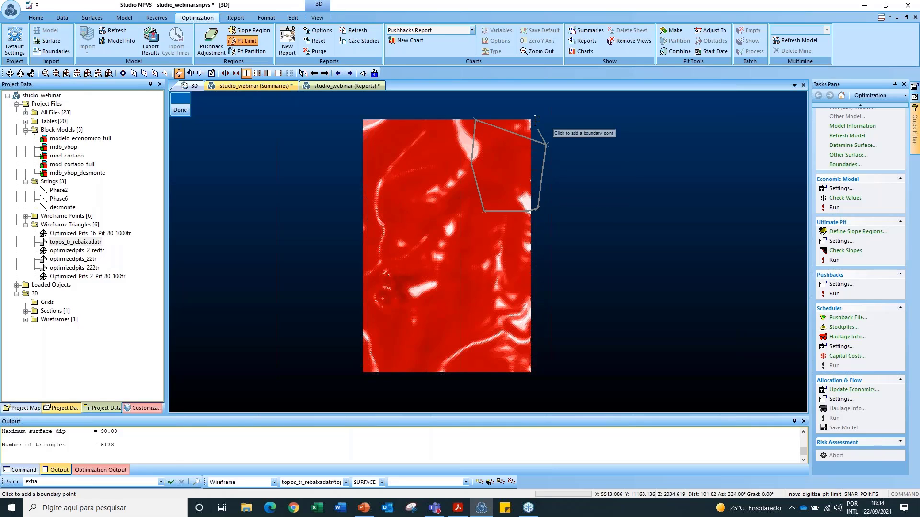
left_click(534, 115)
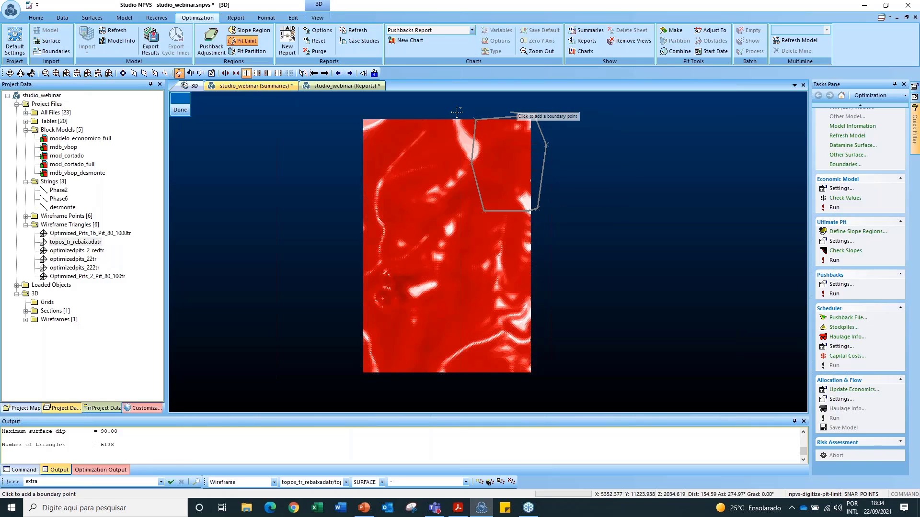
left_click(183, 113)
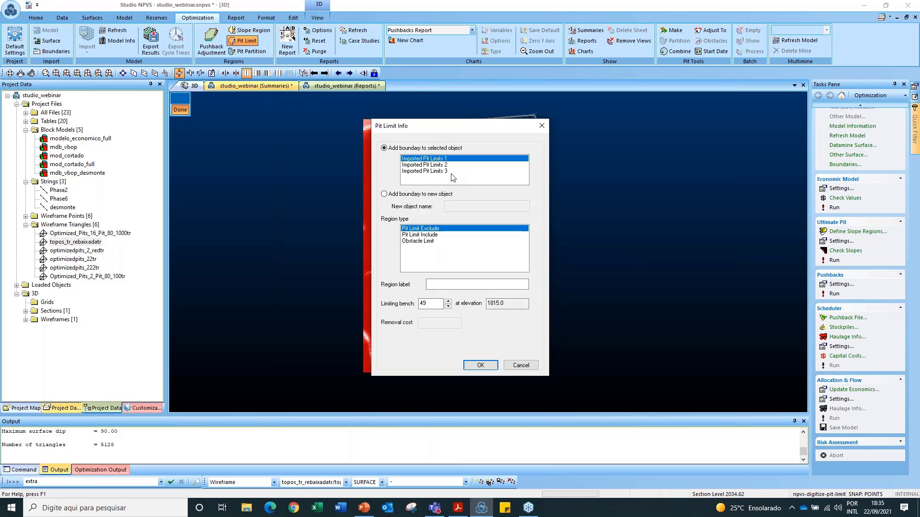
Save the pit limit boundary as new object exclude1, type Pit Limit Exclude, label 1, limiting bench 3, and show it in the project database
left_click(422, 235)
left_click(421, 228)
left_click(384, 194)
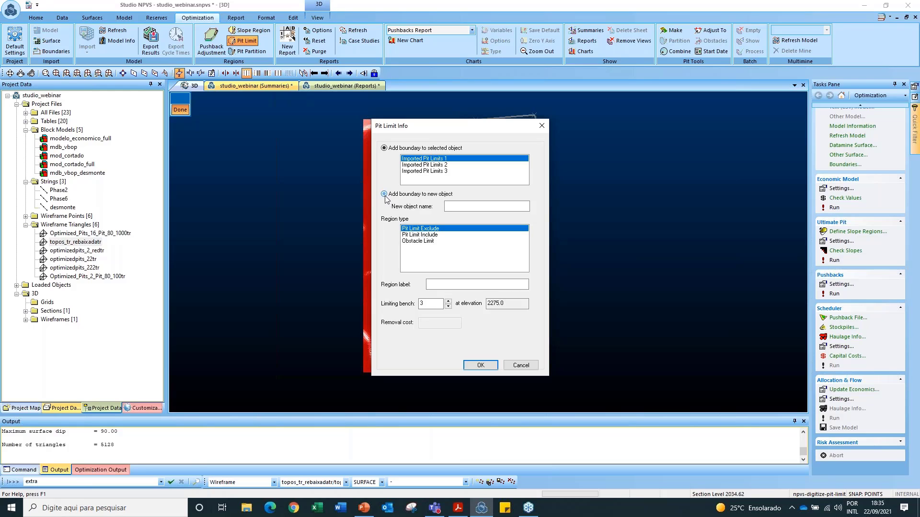
left_click(459, 207)
type("exclude1")
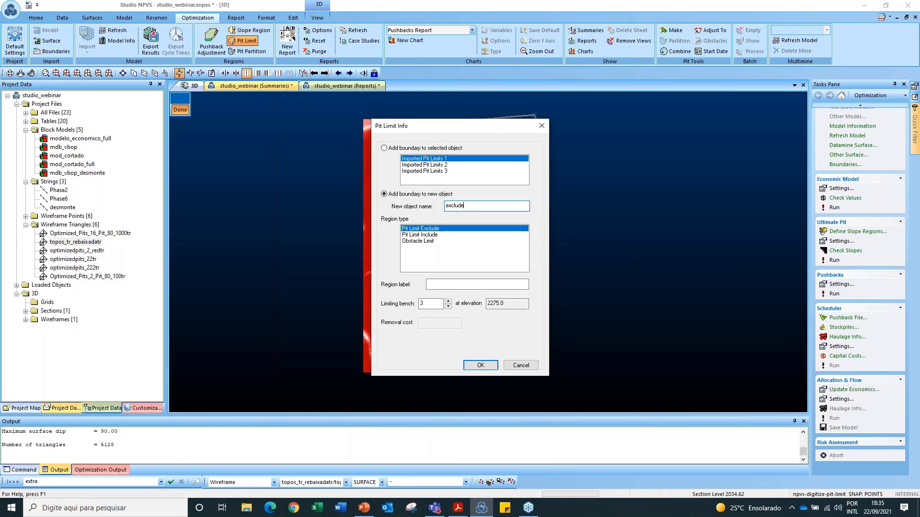
left_click(456, 285)
type("1")
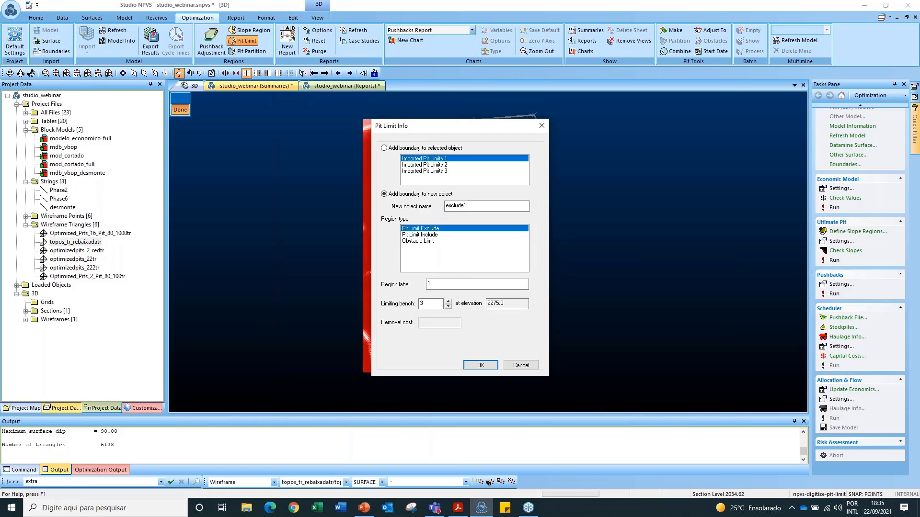
left_click(480, 366)
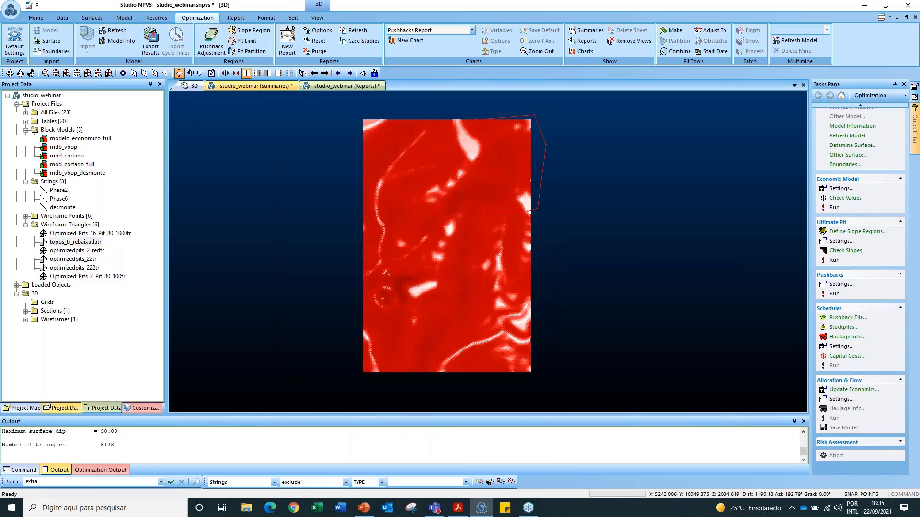
left_click(59, 408)
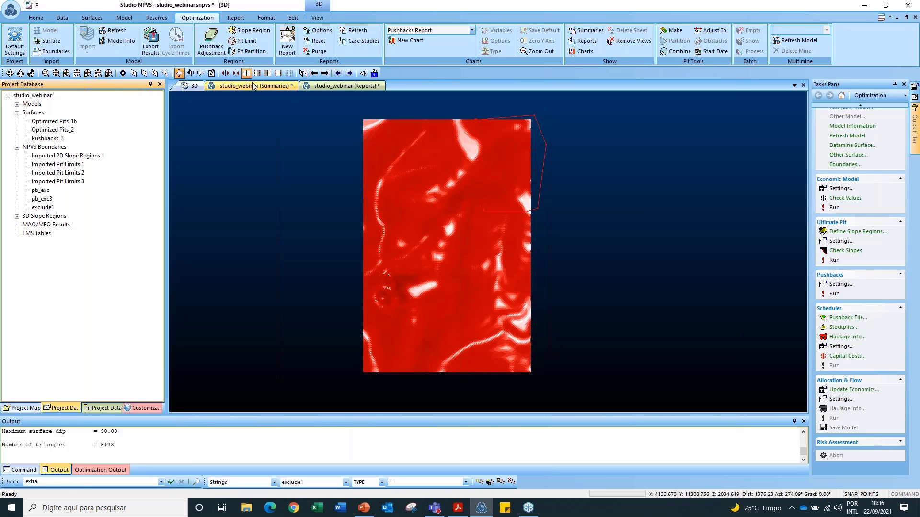
Digitize a five-point slope region boundary enclosing the southern part of the topography
left_click(255, 31)
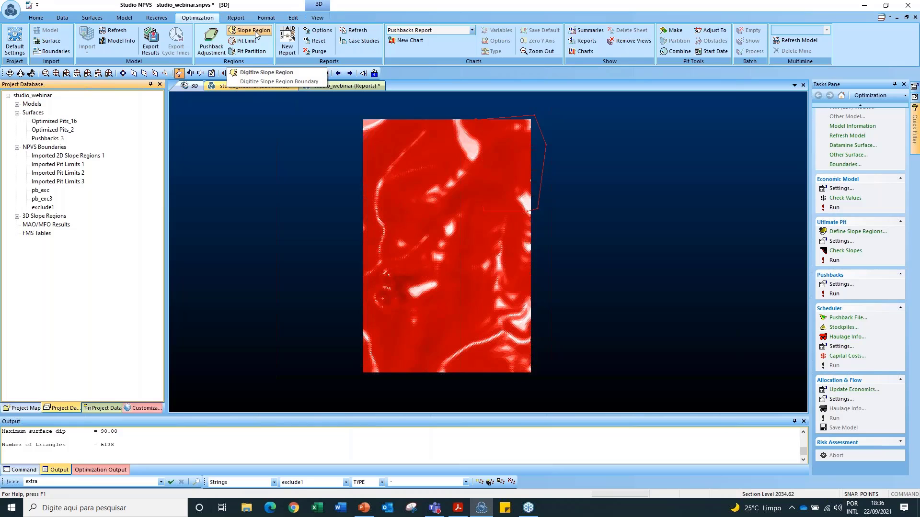
left_click(255, 32)
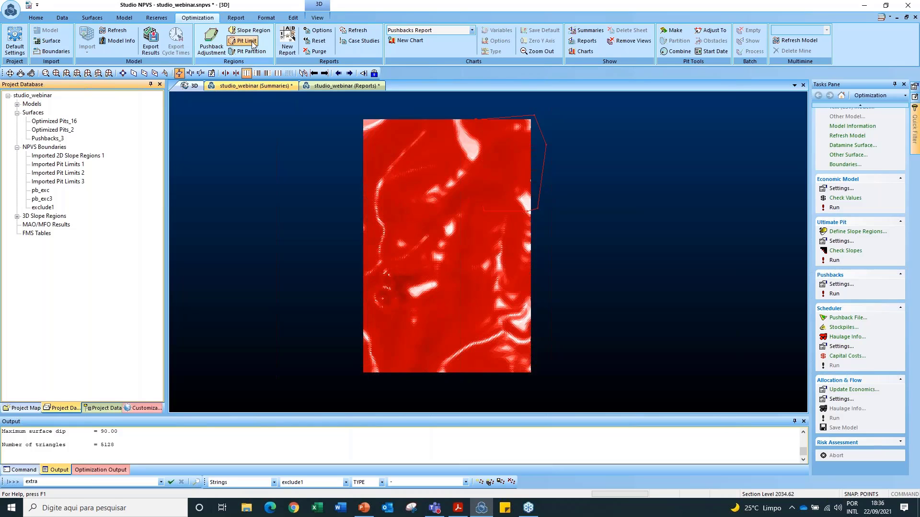
left_click(255, 32)
left_click(255, 32)
left_click(256, 33)
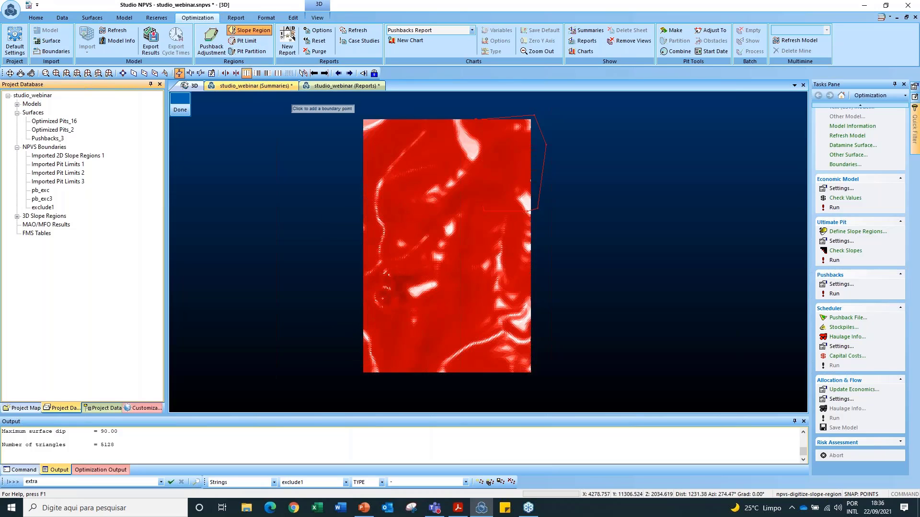
left_click(326, 342)
left_click(353, 309)
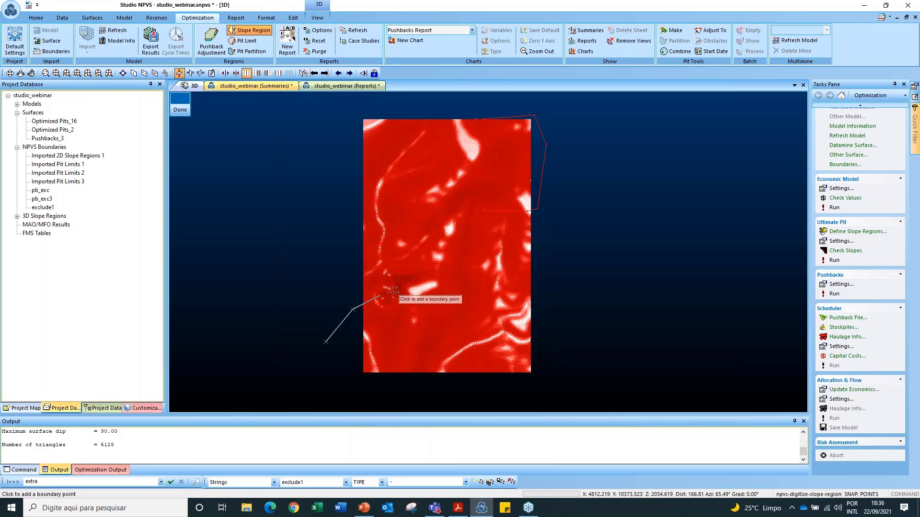
left_click(560, 292)
left_click(564, 386)
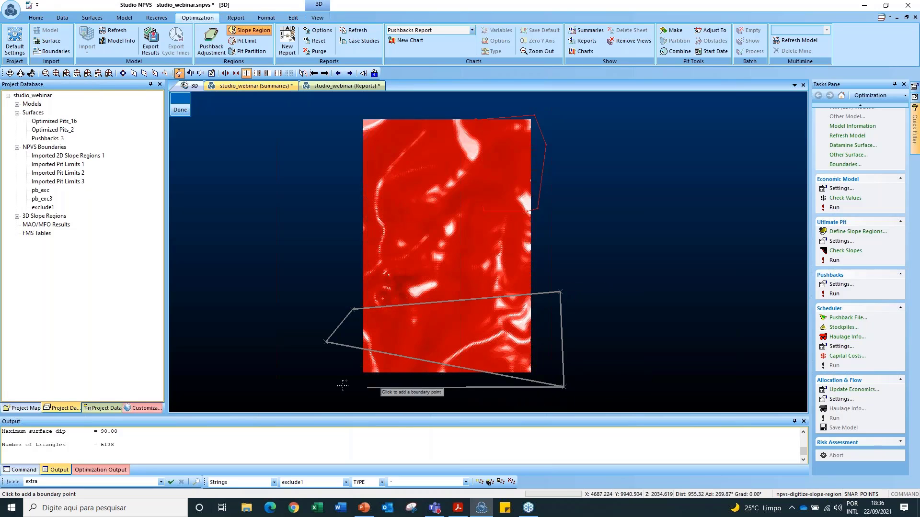
left_click(311, 392)
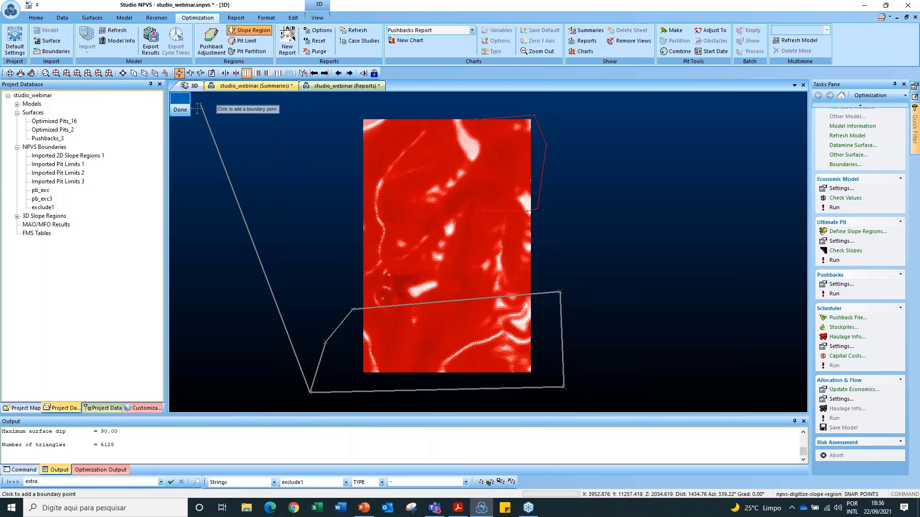
left_click(180, 110)
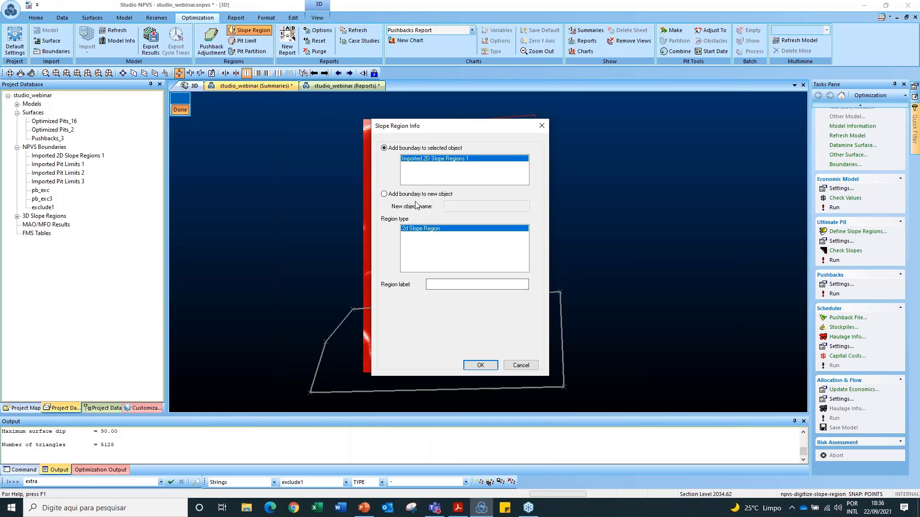
Save the slope region boundary as new object setor1 with type 2d Slope Region and region label A
left_click(385, 194)
left_click(448, 207)
type("se")
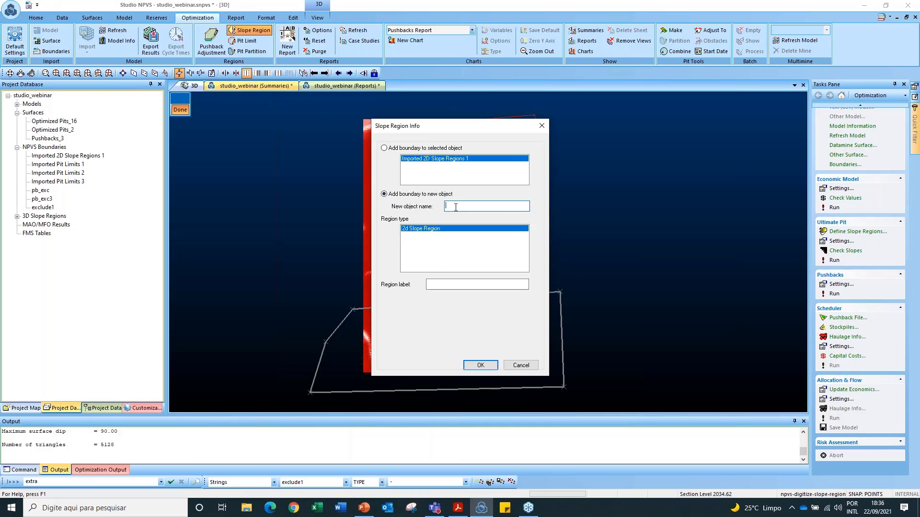
type("tor1")
left_click(477, 365)
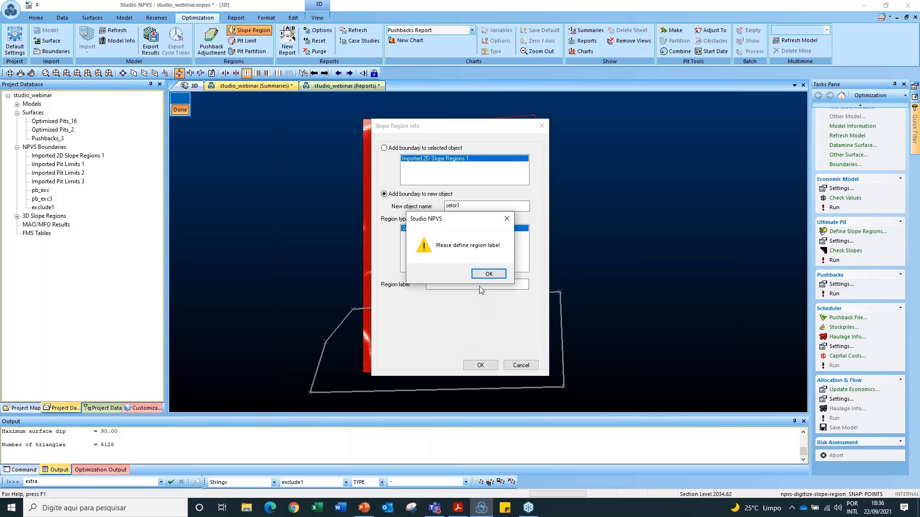
left_click(489, 274)
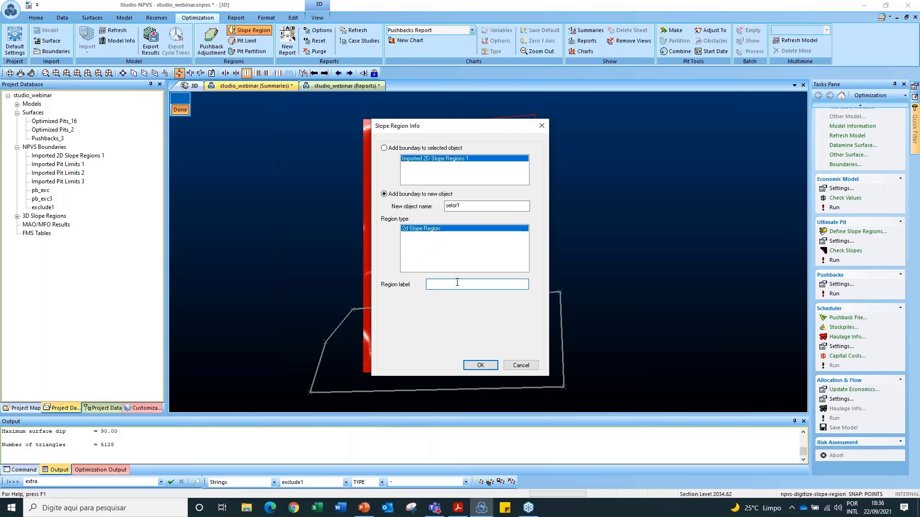
type("A")
left_click(480, 365)
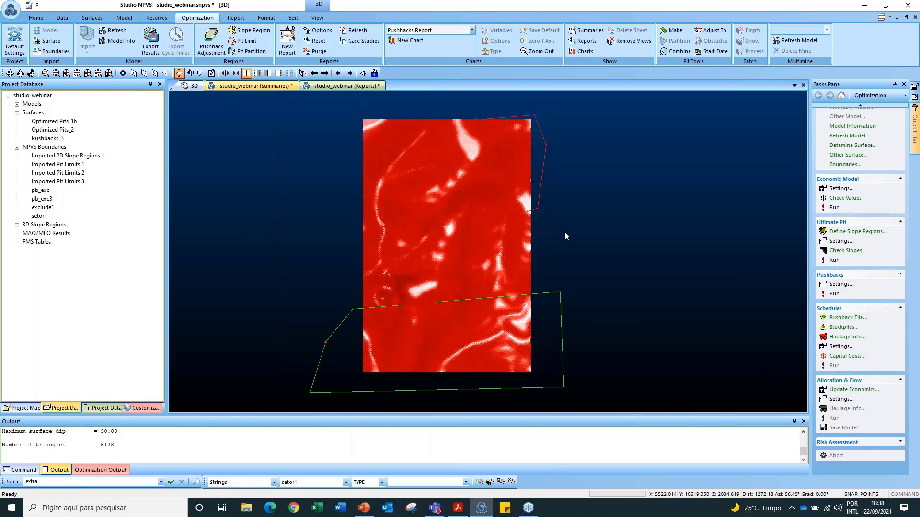
Review the economic model's options, prices, mining costs, rock type processing and bench adjustments, closing the settings without changes
left_click(841, 188)
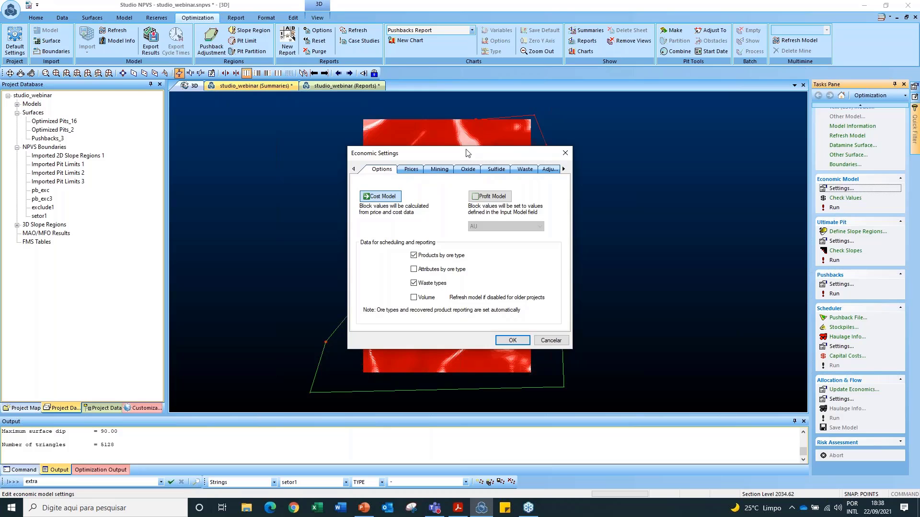
left_click_drag(468, 153, 460, 109)
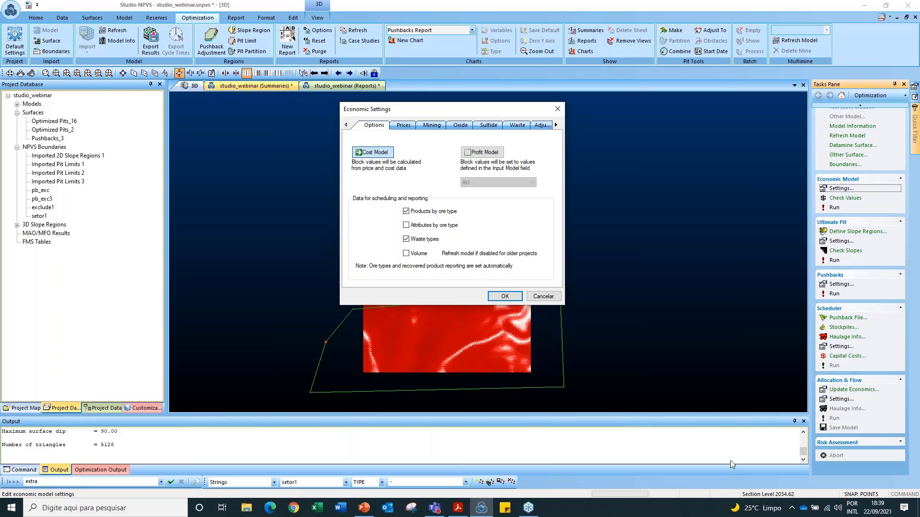
key("alt+Tab")
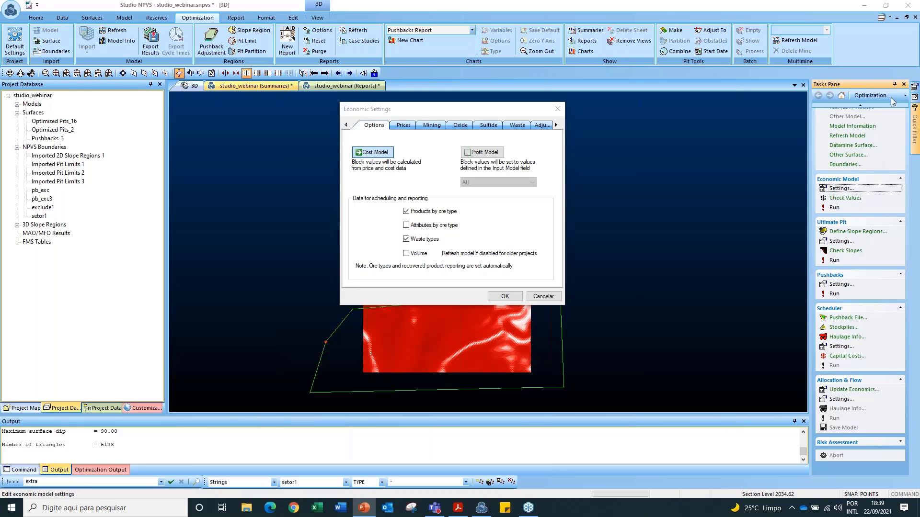
left_click(404, 125)
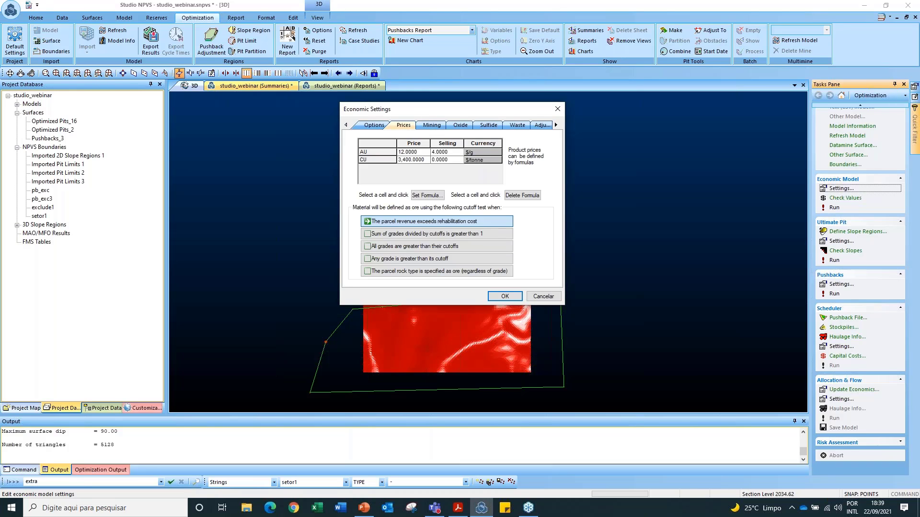
left_click(421, 126)
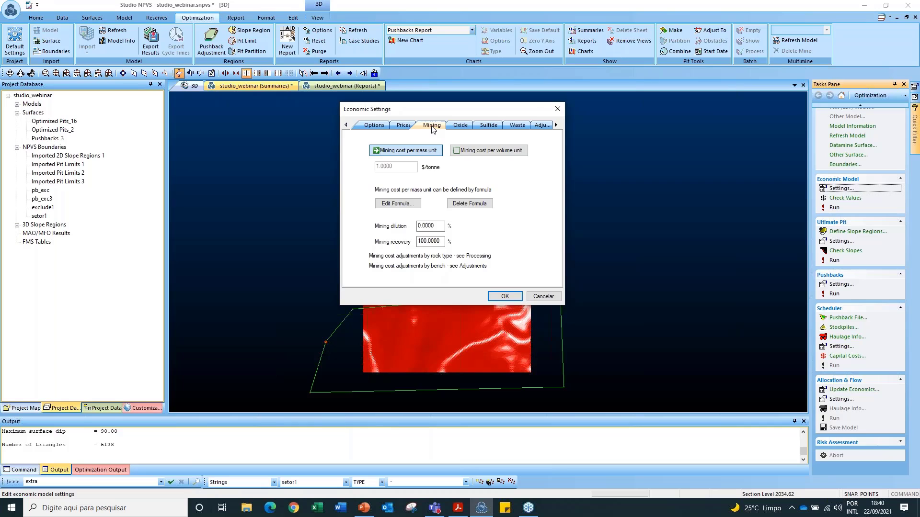
left_click(459, 126)
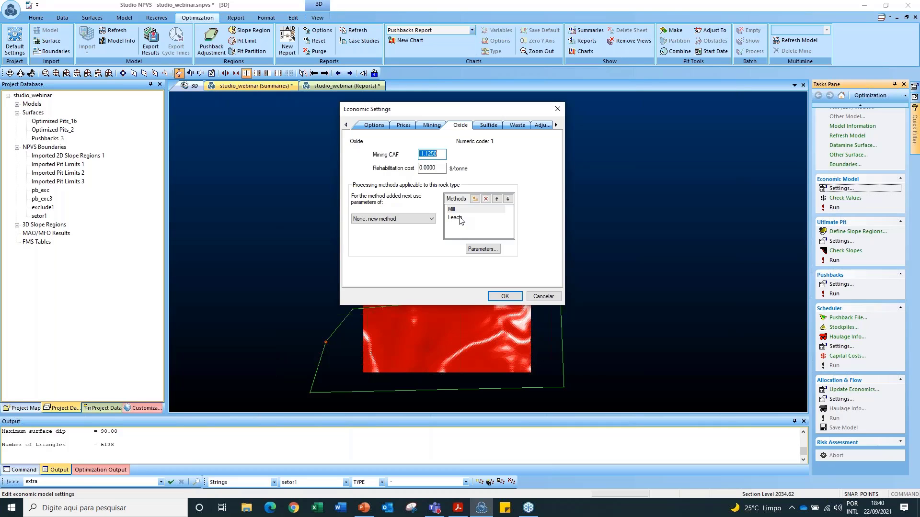
left_click(517, 125)
left_click(532, 127)
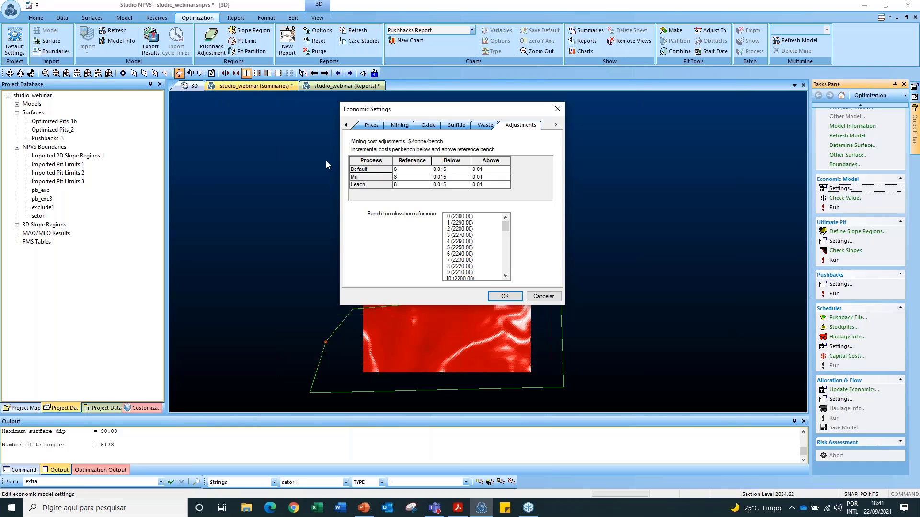
left_click(533, 298)
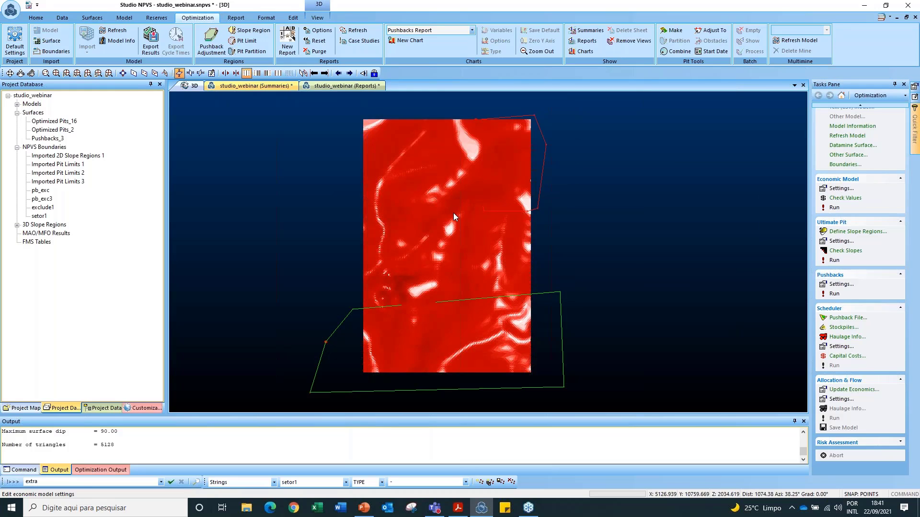
Display the EcoModel_1 Reduced model in the 3D view and inspect it together with the topography
left_click(17, 105)
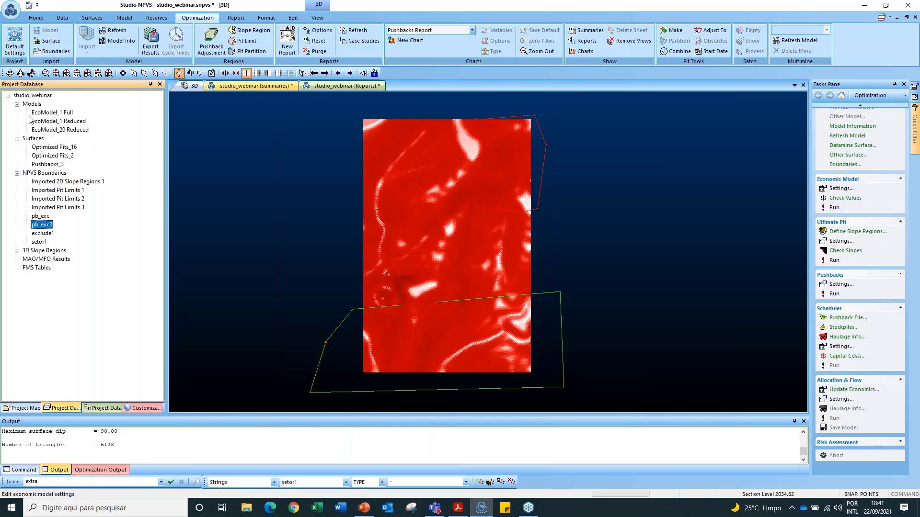
left_click(66, 130)
left_click(60, 120)
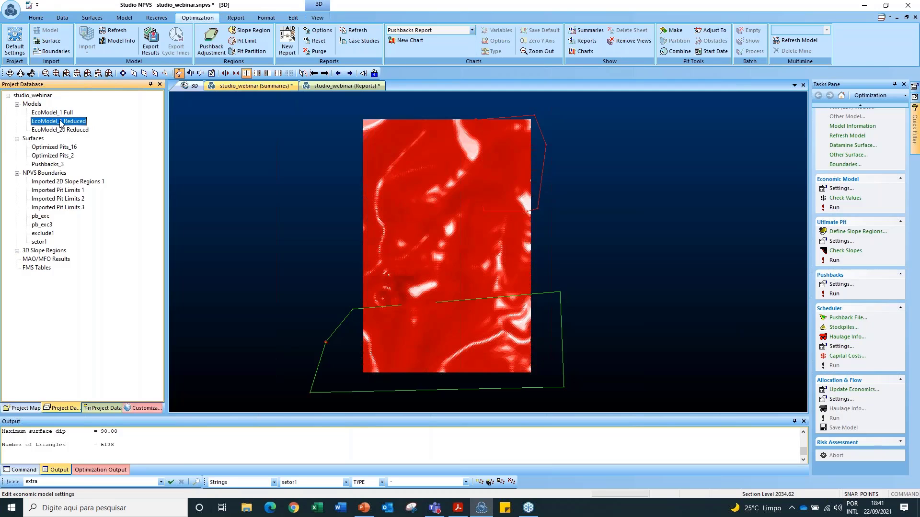
right_click(59, 120)
left_click(81, 125)
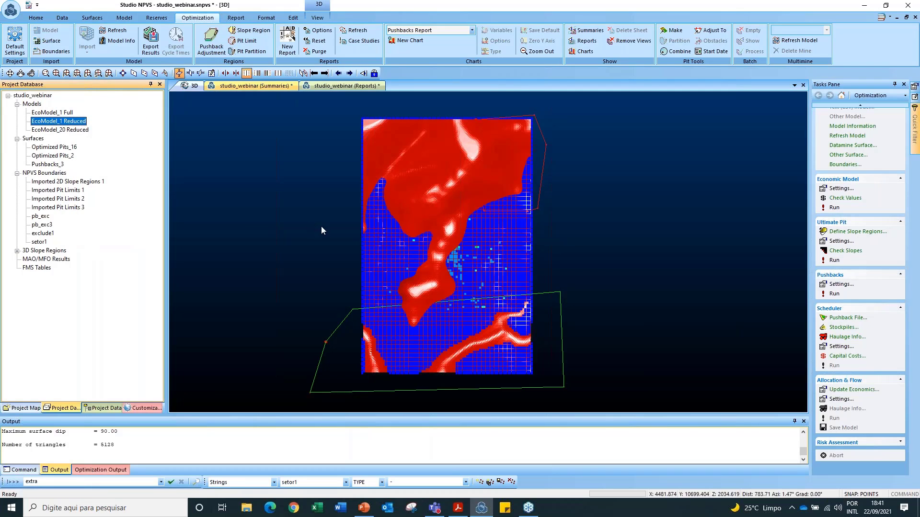
left_click_drag(459, 307, 403, 268)
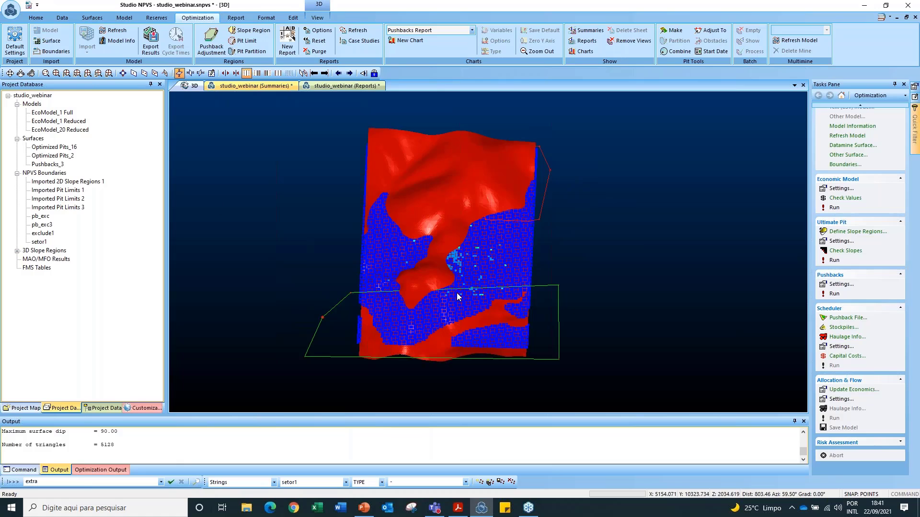
left_click_drag(455, 295, 441, 267)
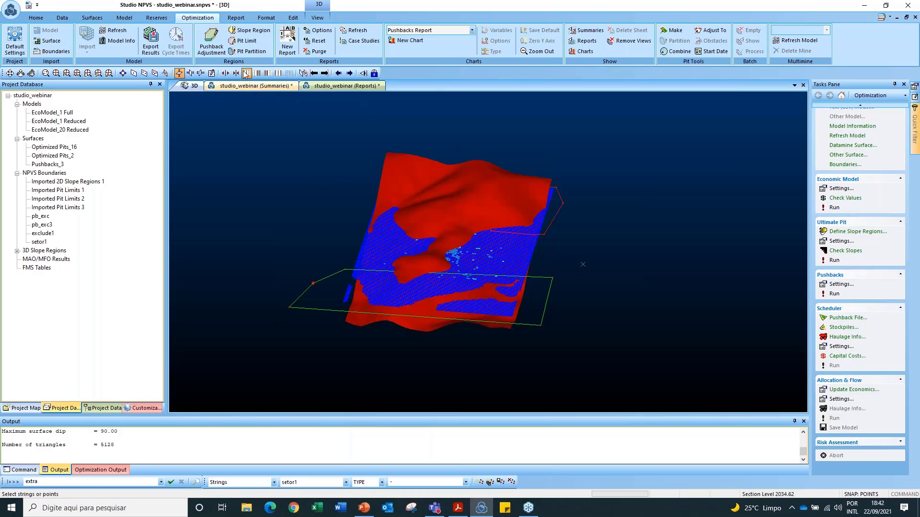
Restore the plan view and unload all data from the 3D window
left_click(310, 18)
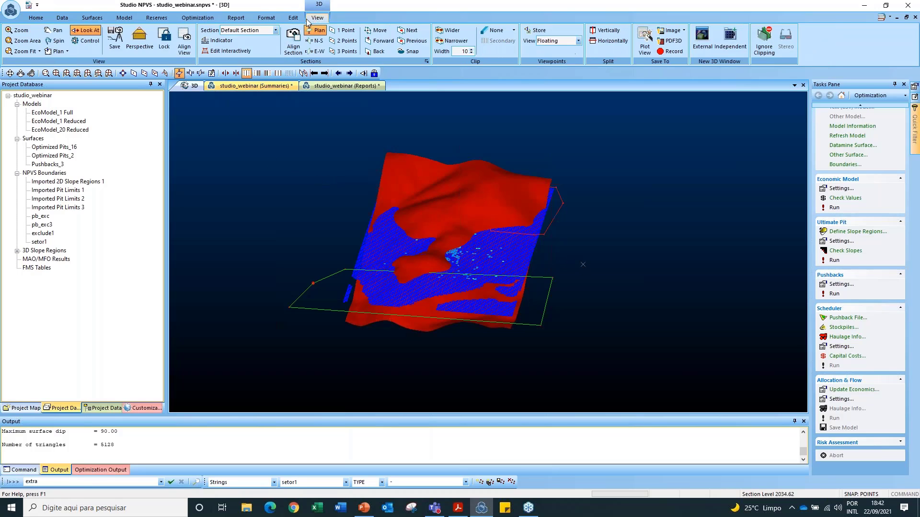
left_click(56, 51)
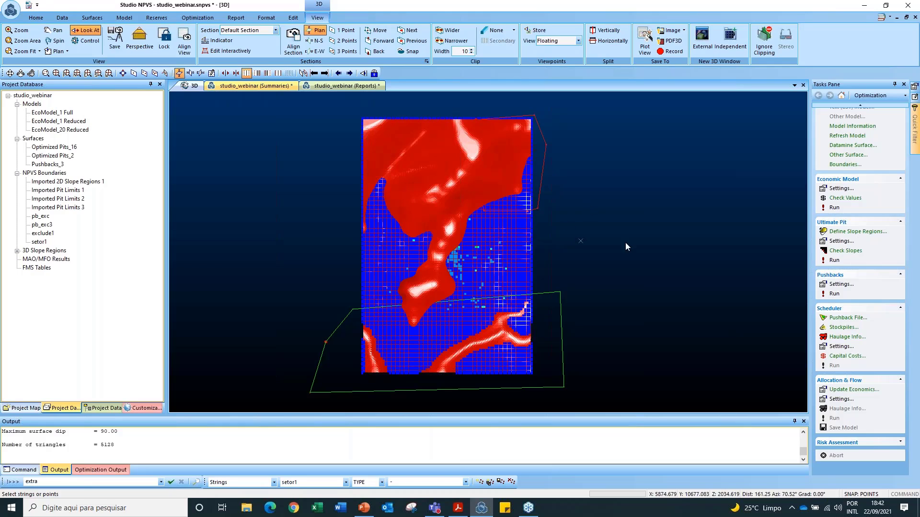
key("u")
key("a")
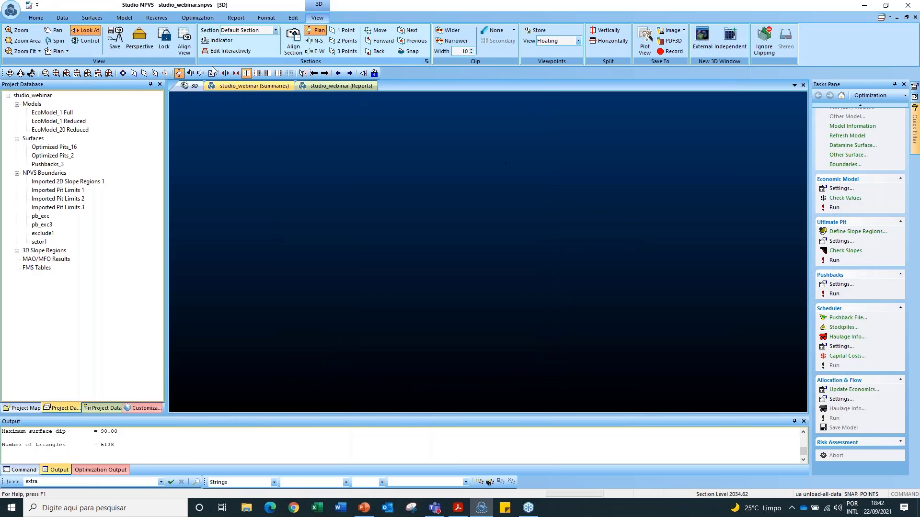
Review the Imported Model and Economic Model data checks in the project summaries
left_click(268, 86)
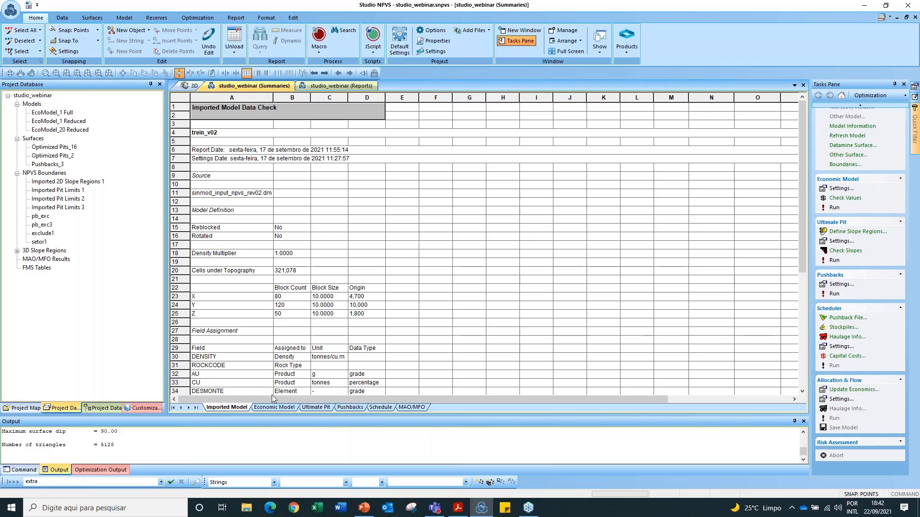
left_click(273, 408)
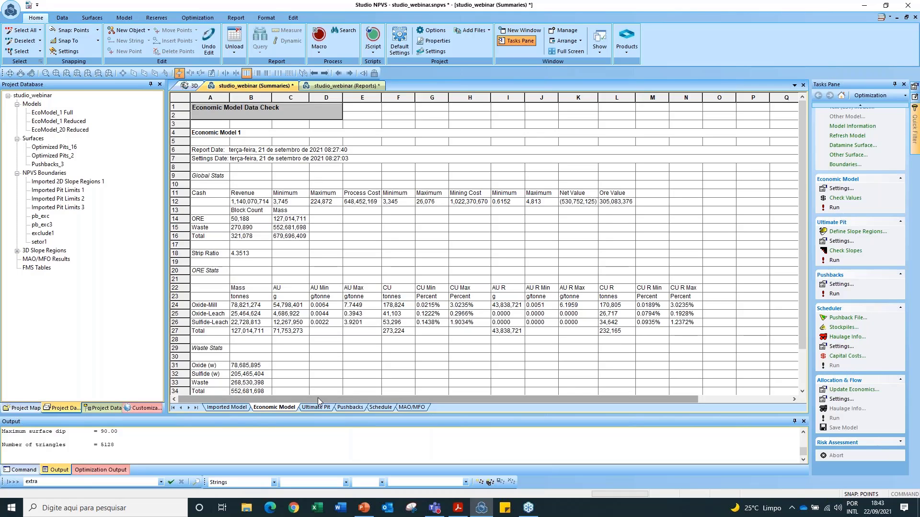
Generate the standard LG Phases report and review its pit phases from the first row to the last
left_click(872, 95)
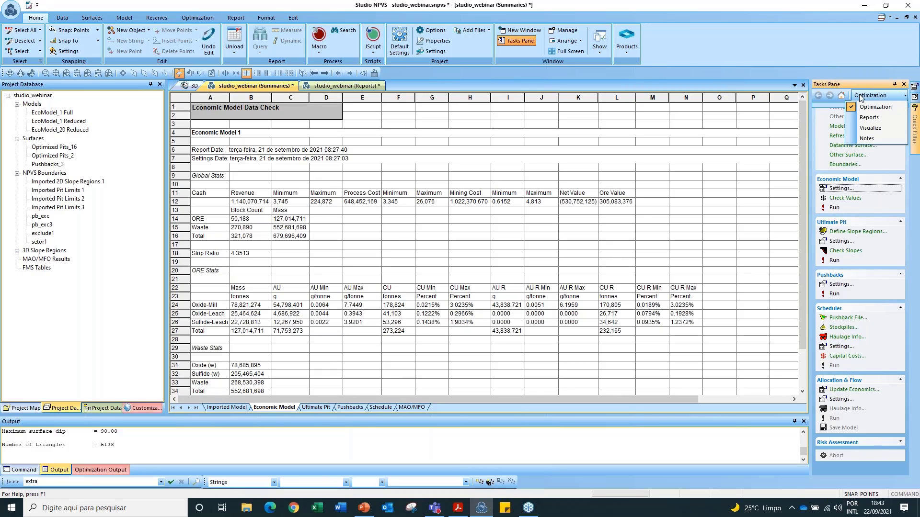
left_click(869, 118)
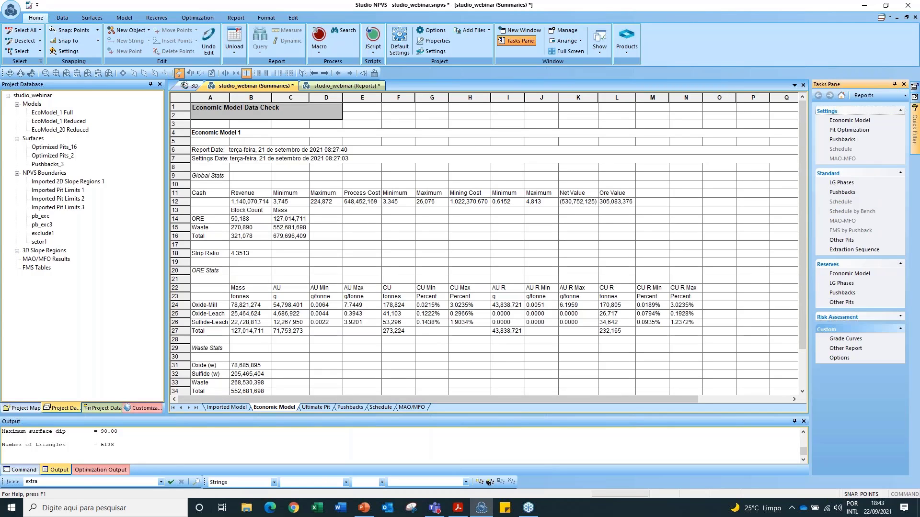
left_click(839, 183)
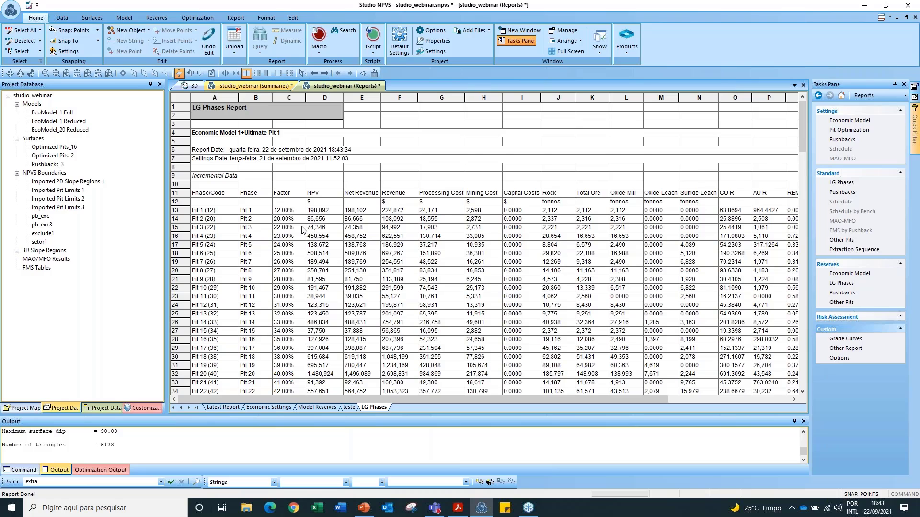
scroll(311, 239, "down", 3)
scroll(318, 335, "up", 3)
left_click_drag(801, 143, 313, 335)
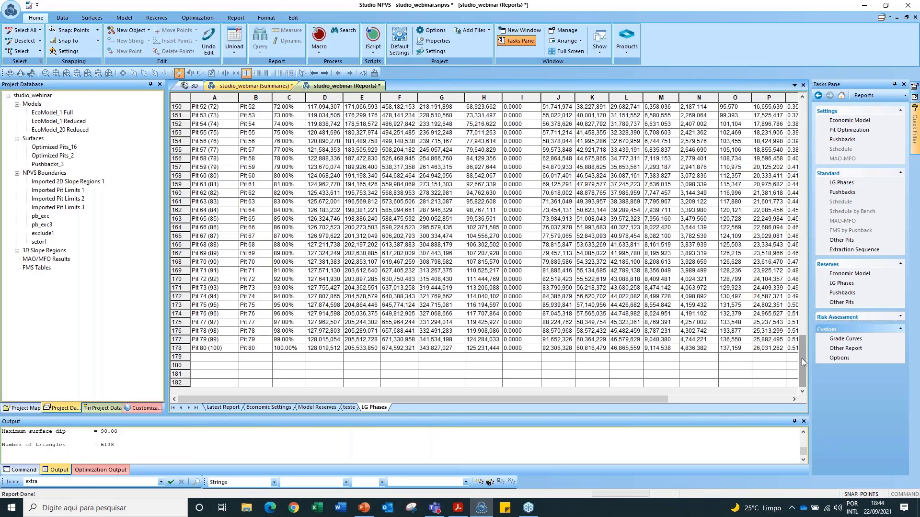
left_click_drag(803, 361, 795, 120)
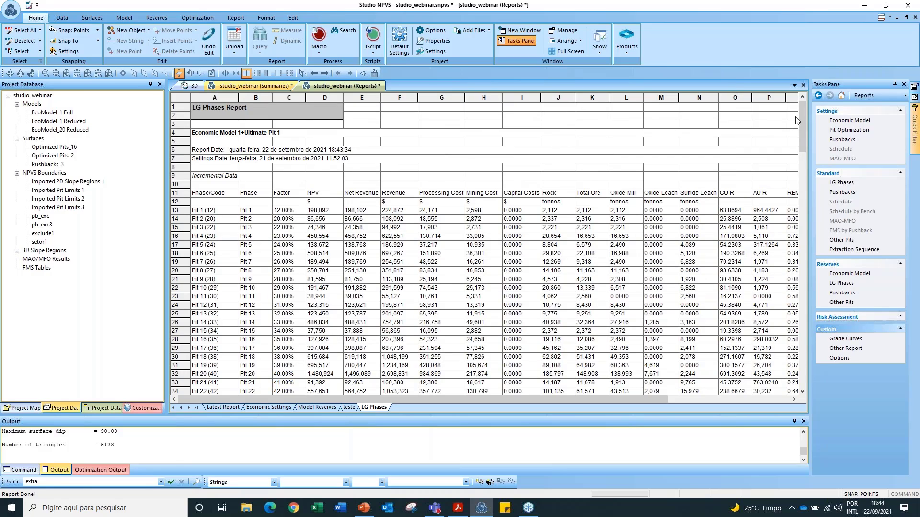
Return to the optimization tasks and summaries, and check the ultimate pit's time settings, closing them without changes
left_click(855, 97)
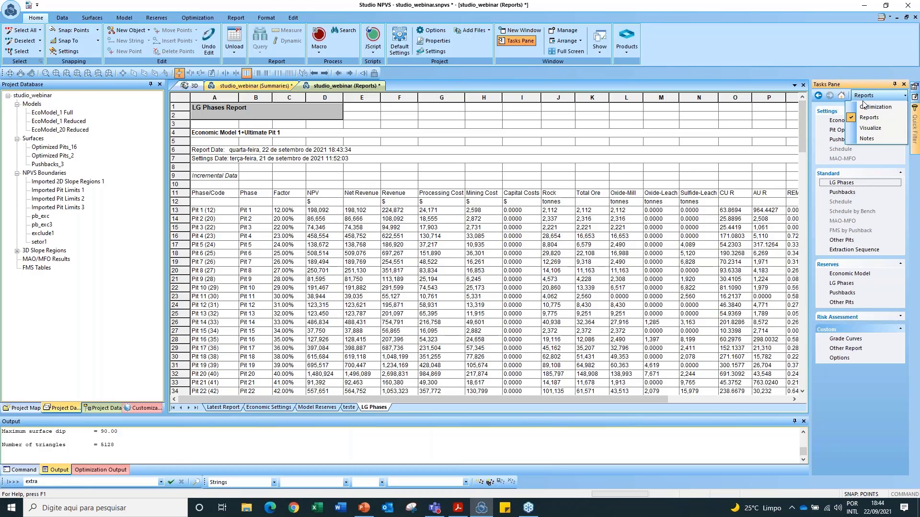
left_click(867, 108)
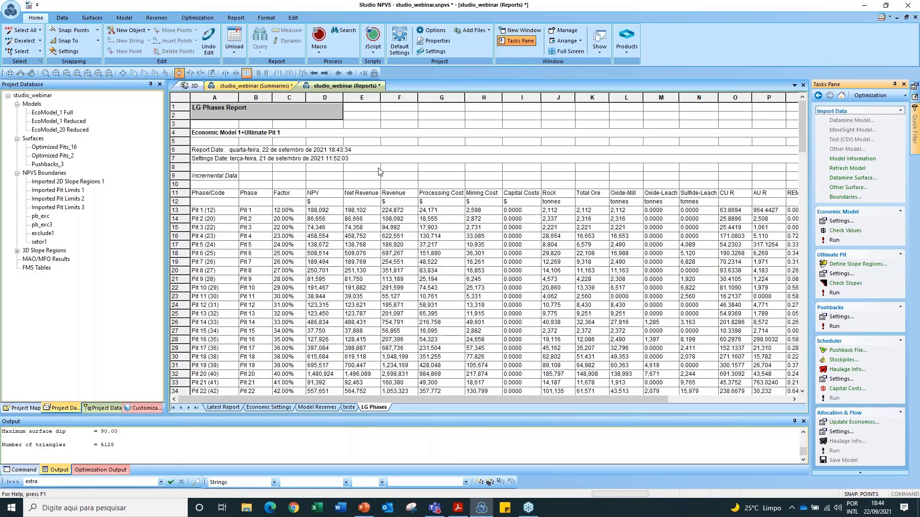
left_click(252, 86)
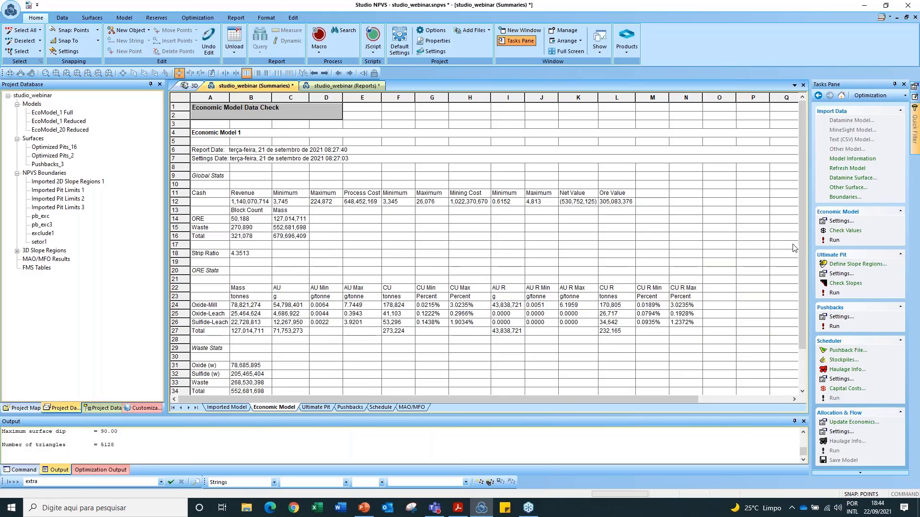
left_click(837, 275)
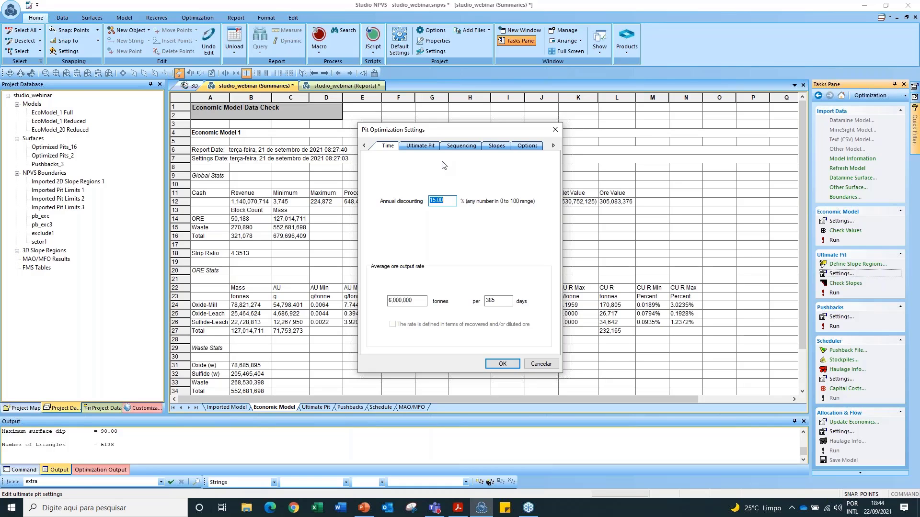
left_click(554, 130)
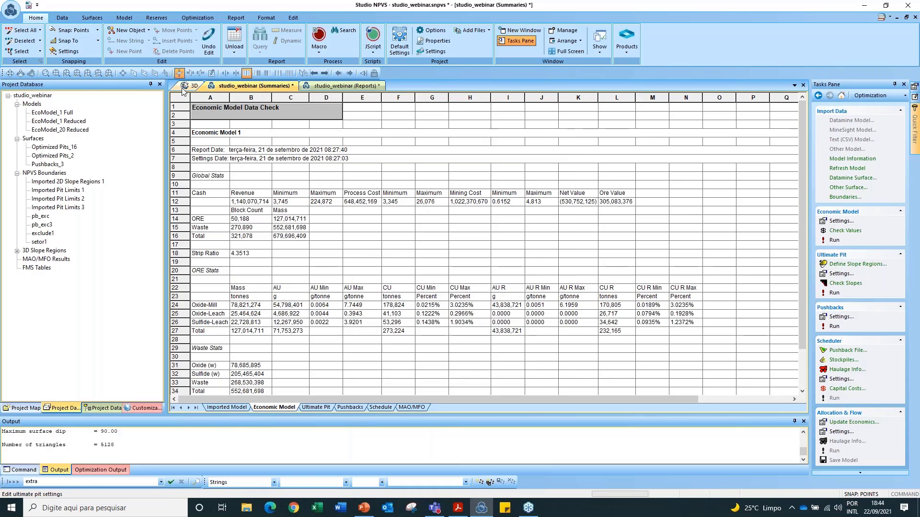
Display all surfaces of Optimized Pits_2 in the 3D view and tilt the view to show the relief
left_click(186, 87)
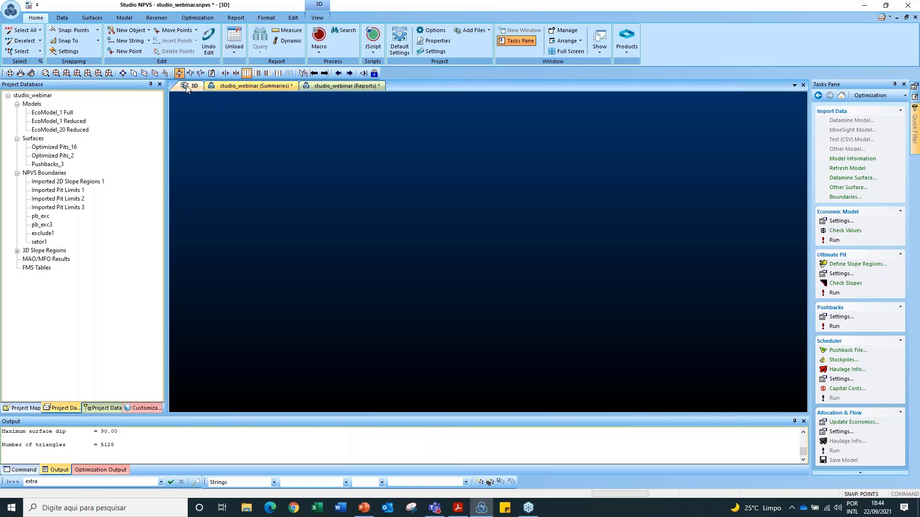
right_click(50, 158)
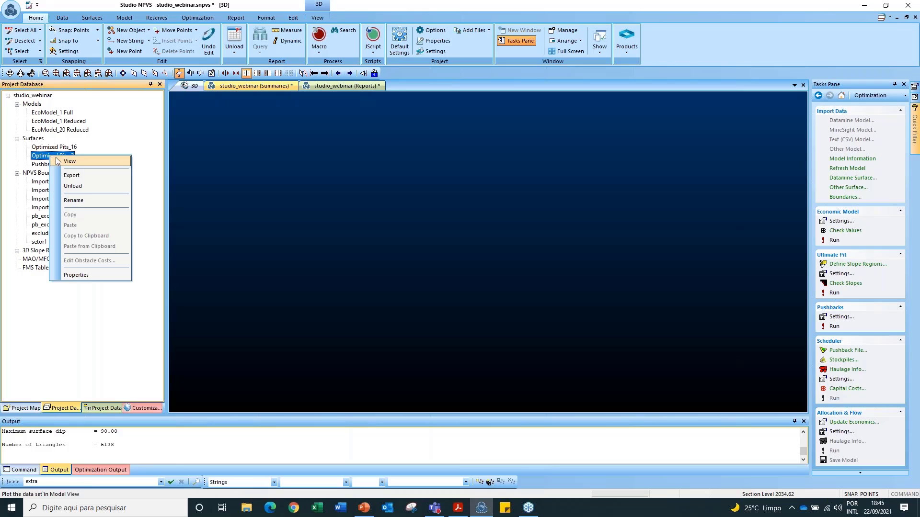
left_click(62, 161)
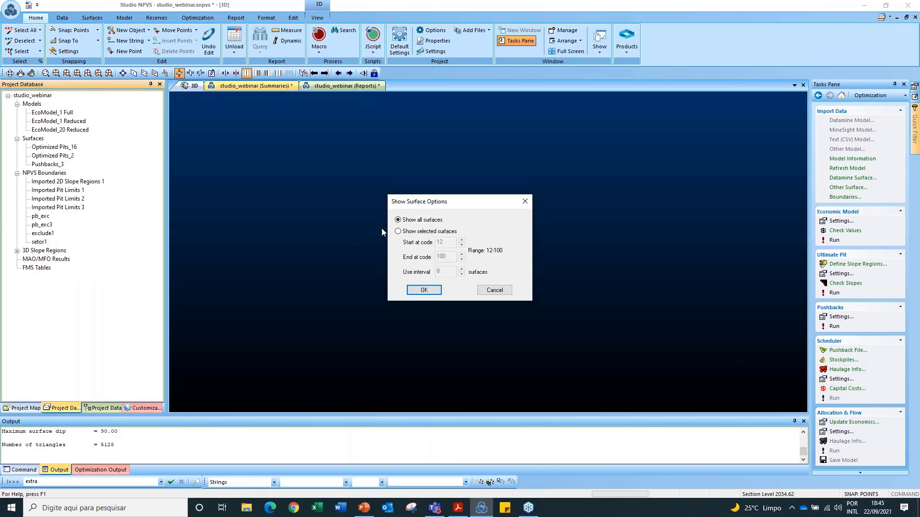
left_click(424, 290)
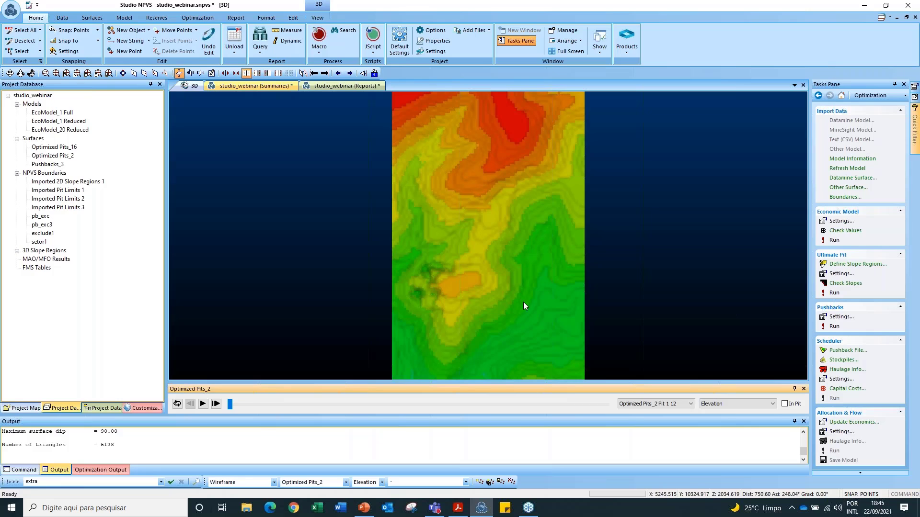
left_click_drag(523, 302, 416, 289)
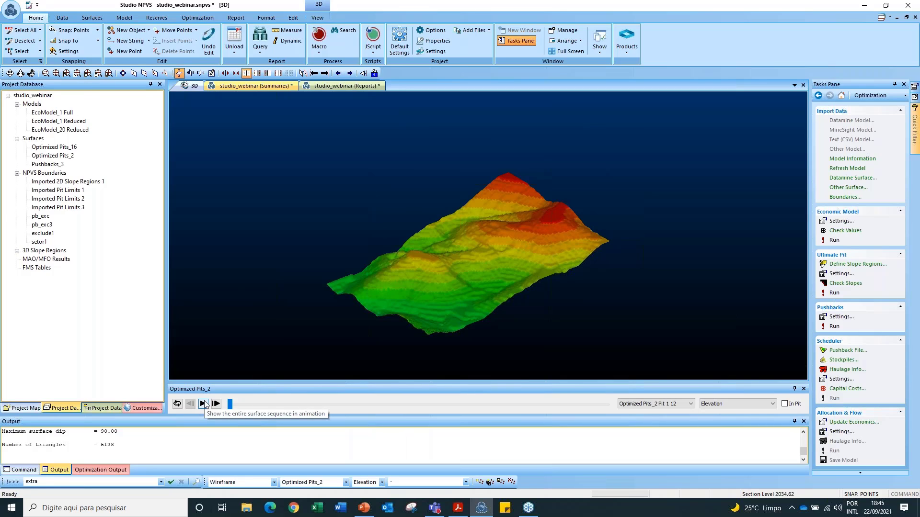
Play and pause the Optimized Pits_2 surface sequence, then advance to Pit 80 100 and restore the plan view
left_click(203, 404)
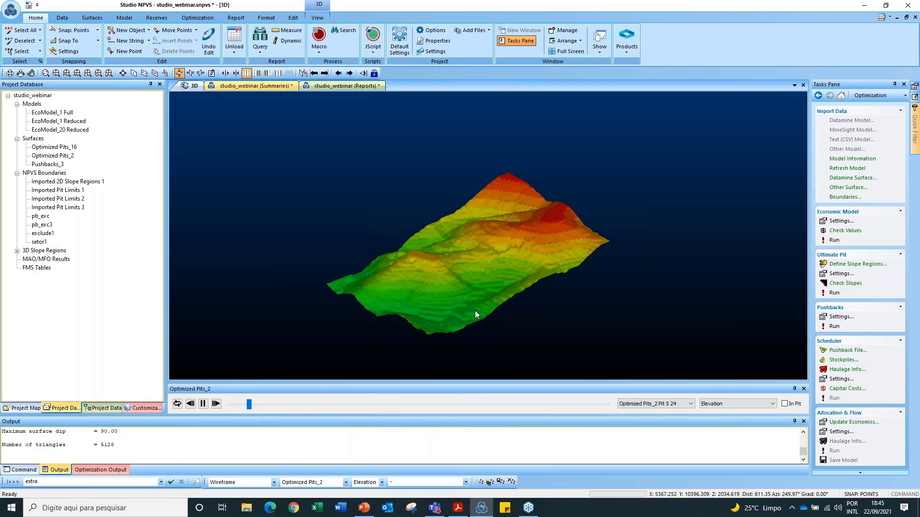
left_click_drag(487, 316, 513, 324)
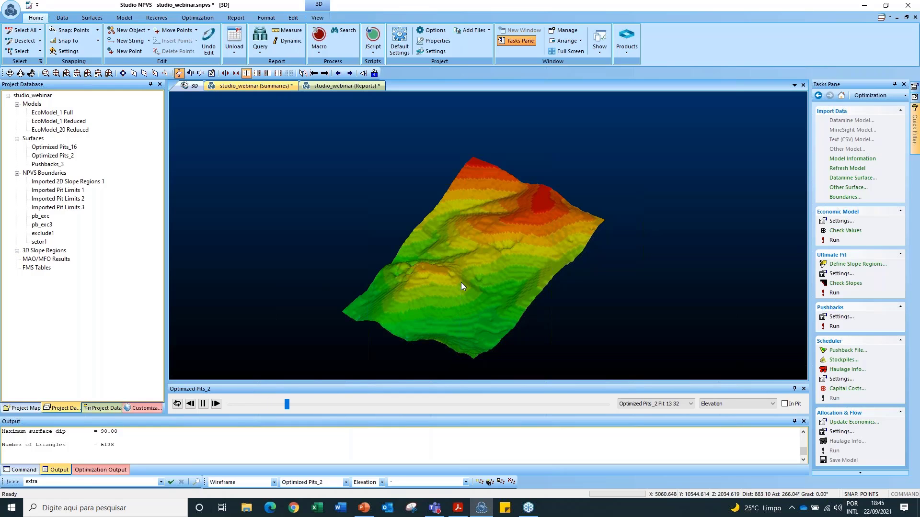
left_click(203, 403)
left_click_drag(297, 405, 610, 408)
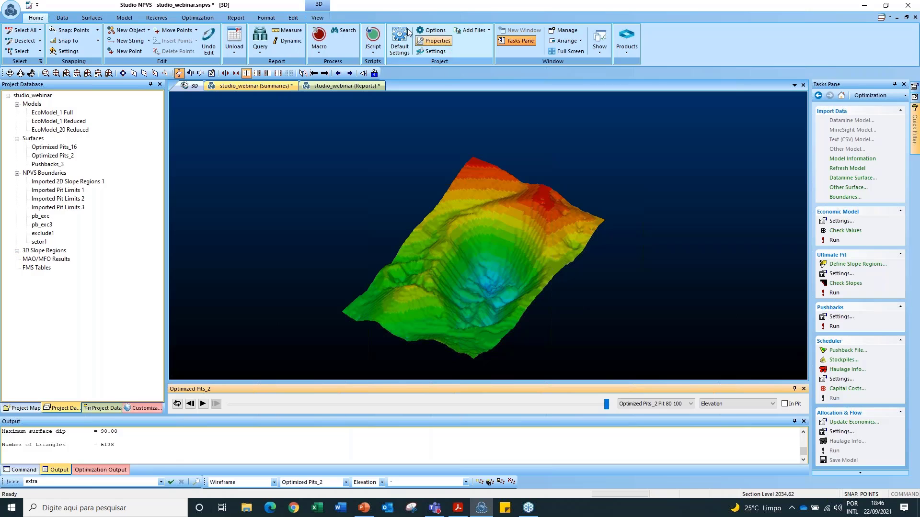
left_click(317, 17)
left_click(56, 51)
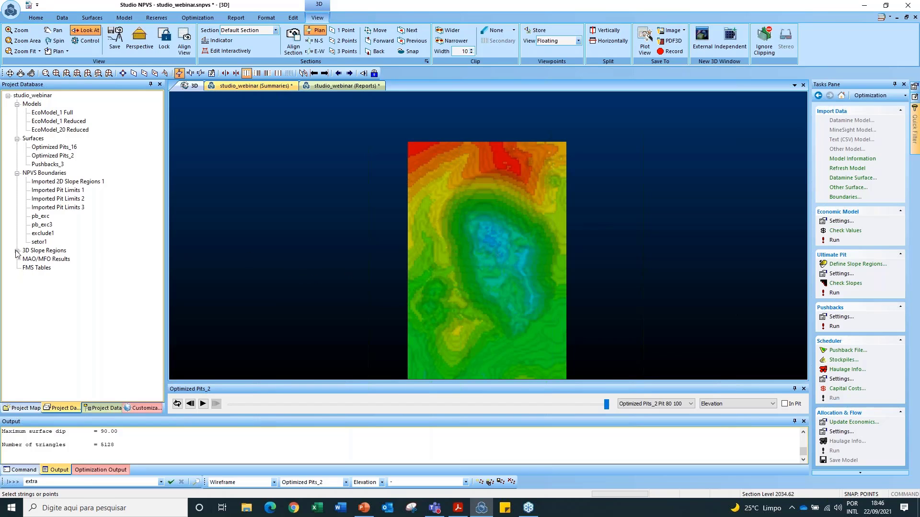
List the project's data files and check the available actions for the modelo_economico_full and mod_cortado block models
left_click(51, 409)
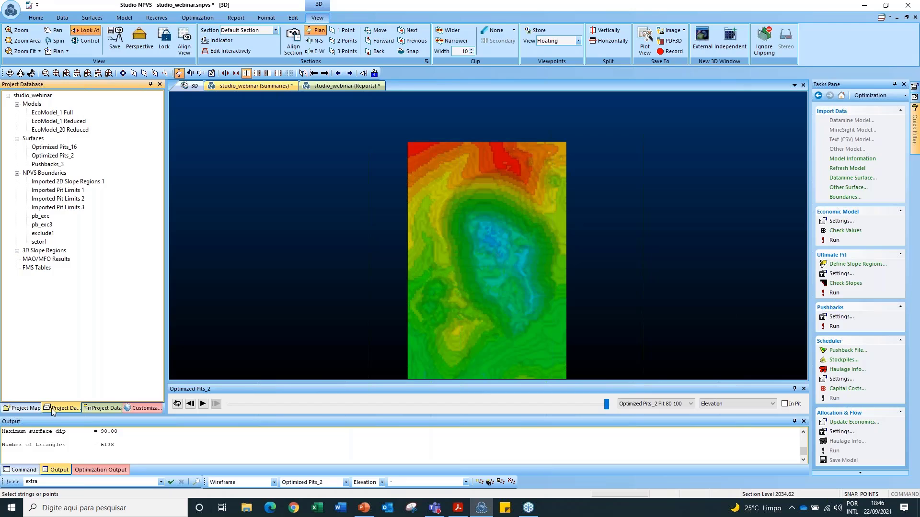
left_click(103, 409)
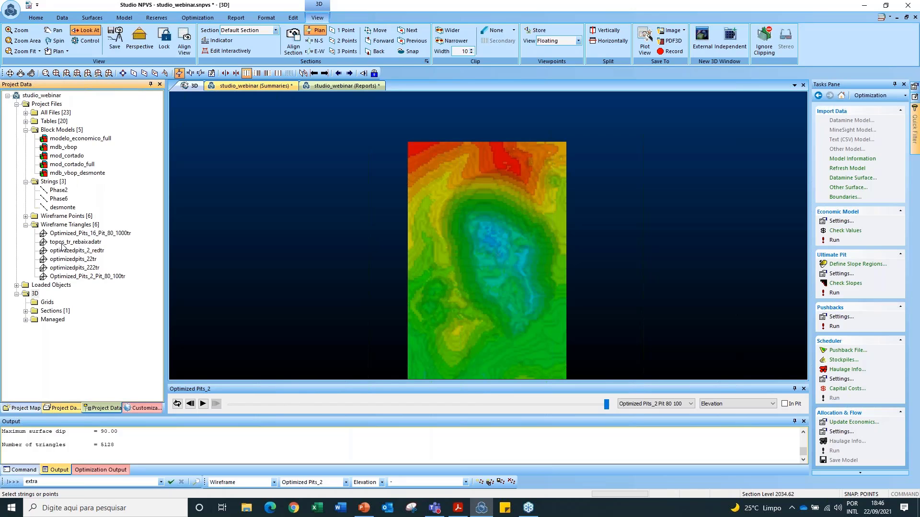
left_click(477, 255)
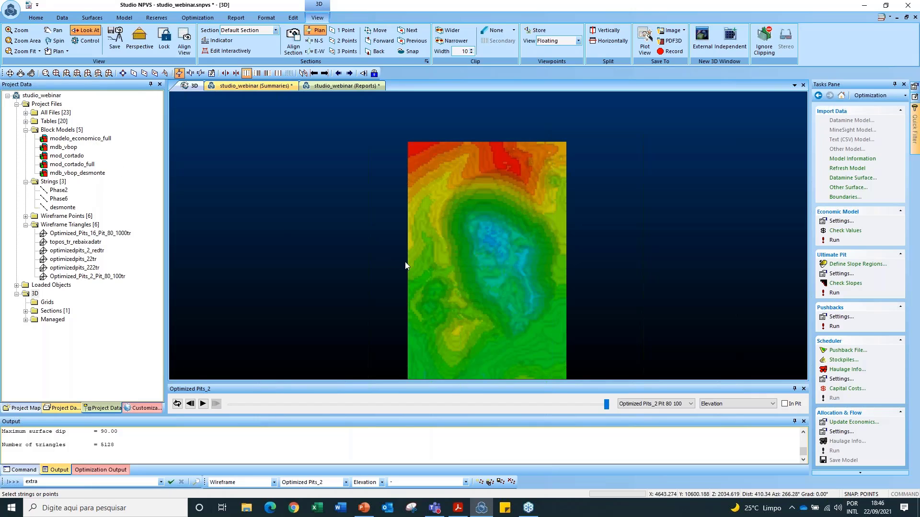
left_click(79, 138)
right_click(81, 140)
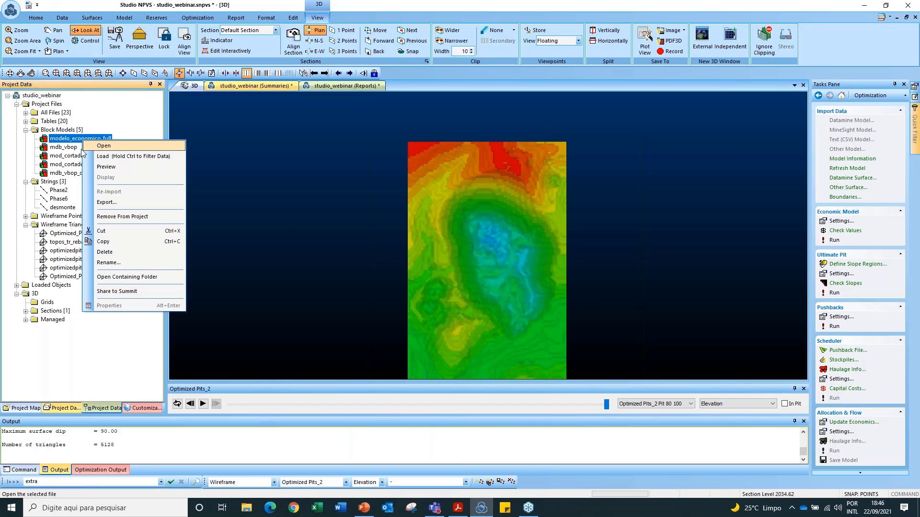
left_click(66, 151)
left_click(71, 156)
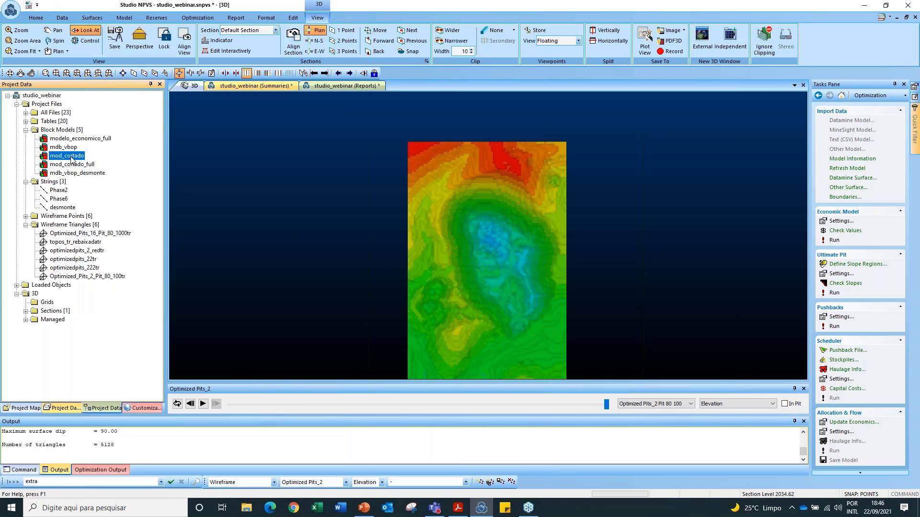
right_click(72, 160)
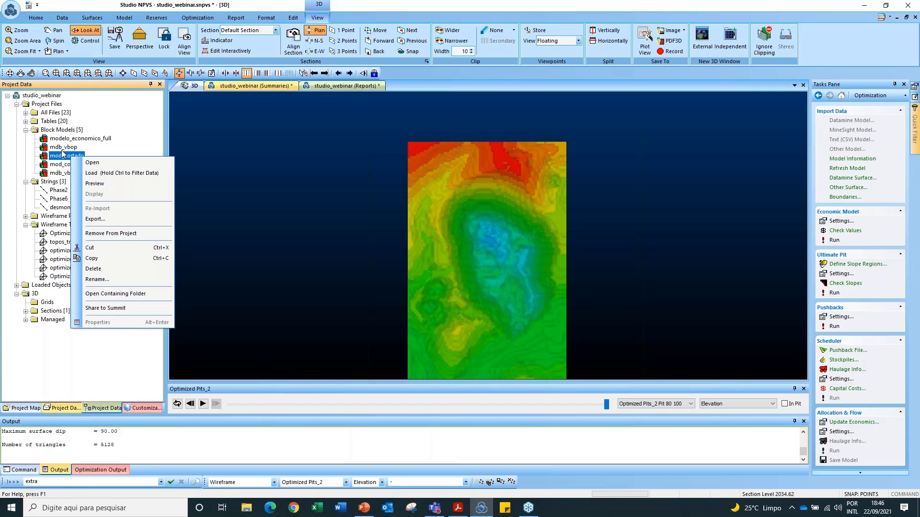
left_click(63, 147)
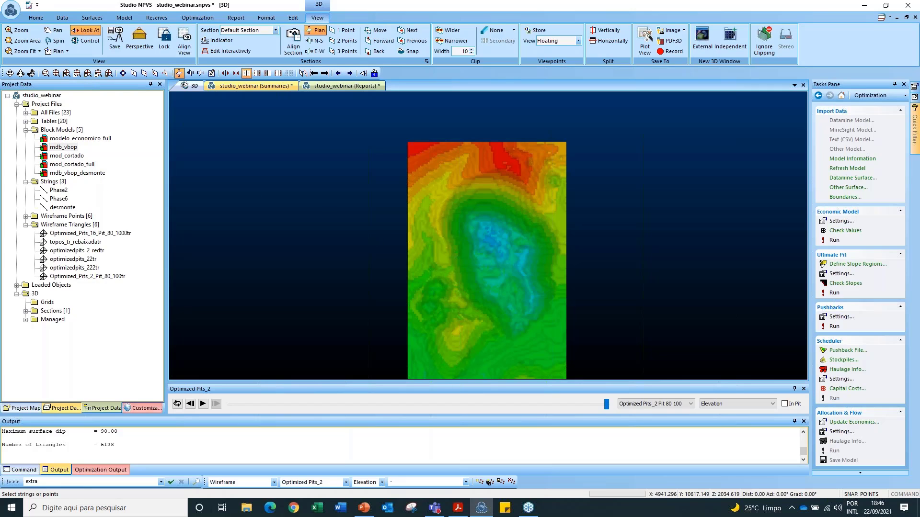
Define a vertical two-point section running roughly north-south through the pit and slice the wireframes along it, tilting to show the profiles
left_click(488, 243)
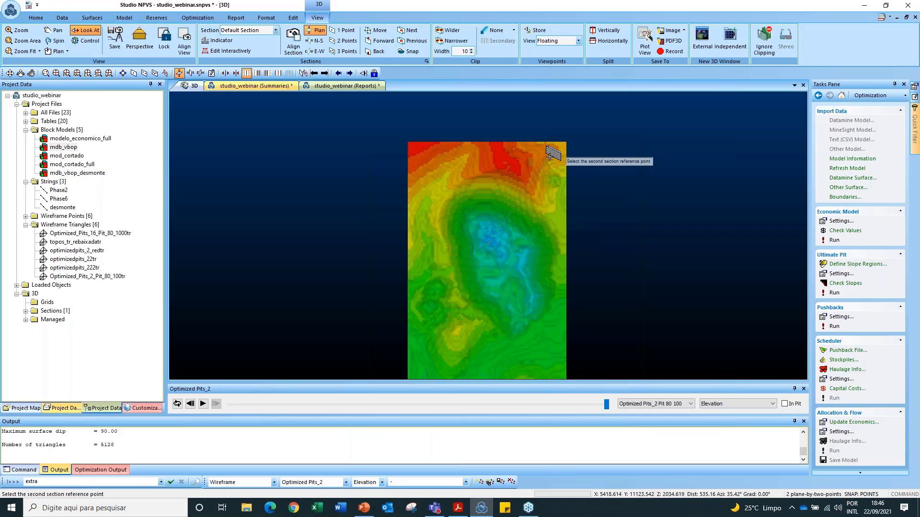
left_click(473, 132)
left_click(467, 284)
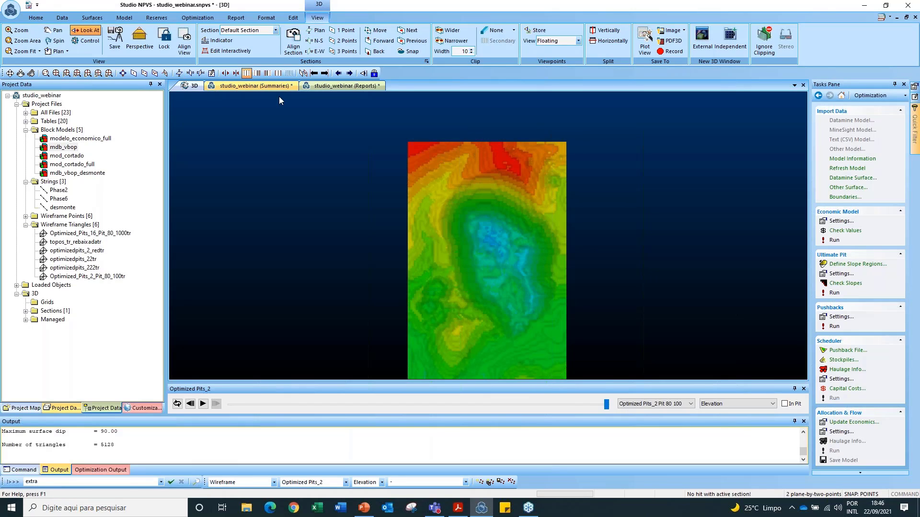
left_click(266, 17)
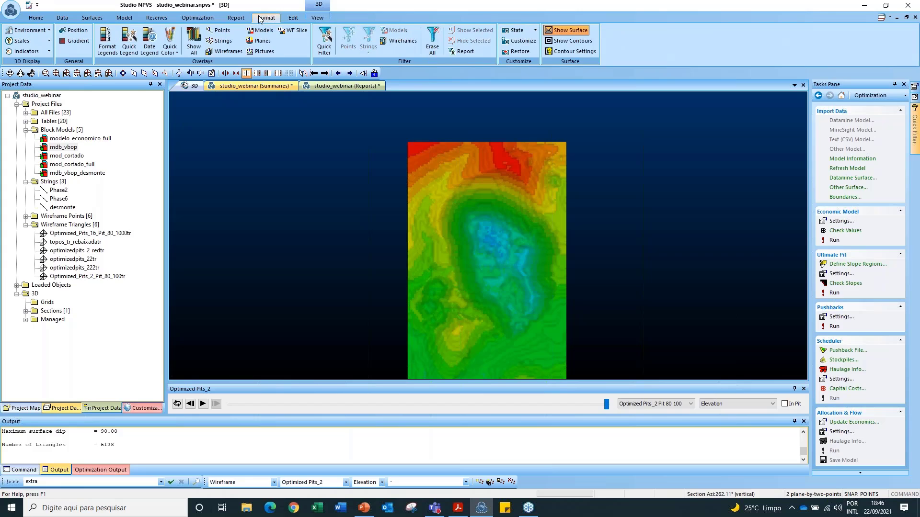
left_click(292, 32)
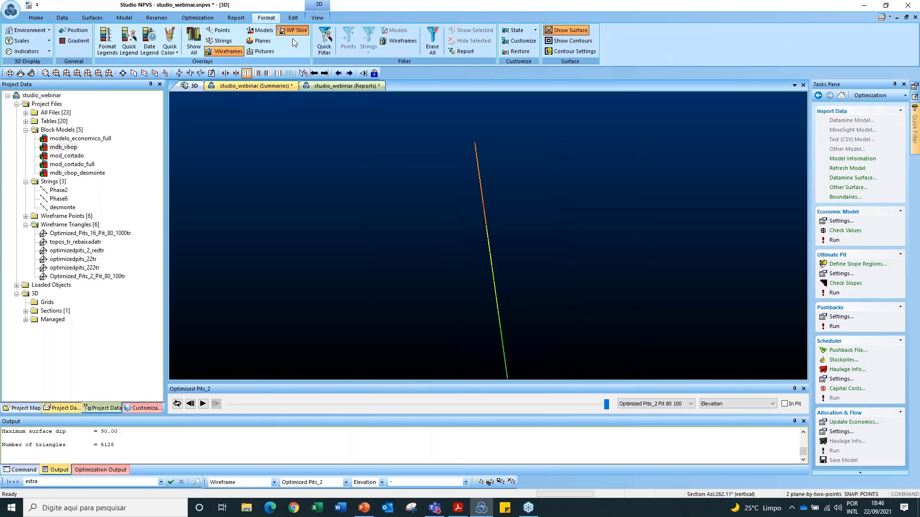
left_click_drag(457, 254, 521, 214, "shift")
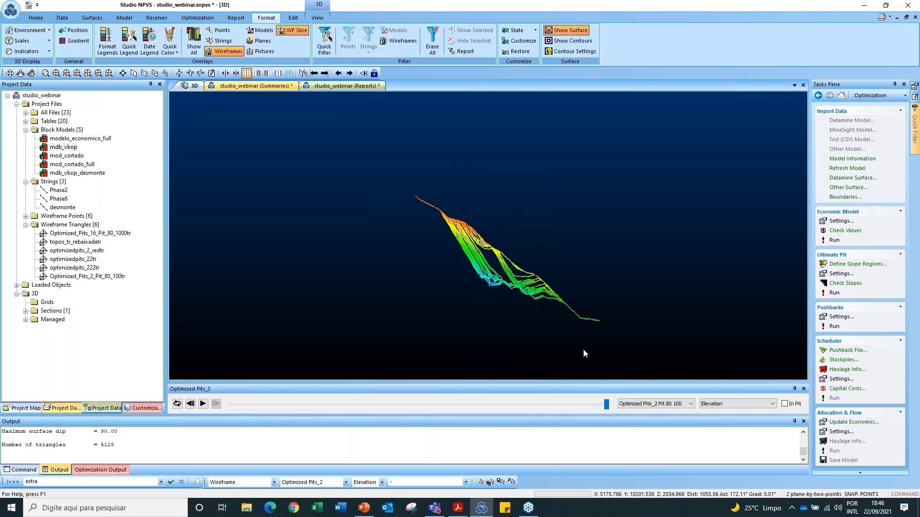
Colour the Optimized Pits_2 Pit 80 100 surface by Benches below topo and align the view to the section
left_click(734, 403)
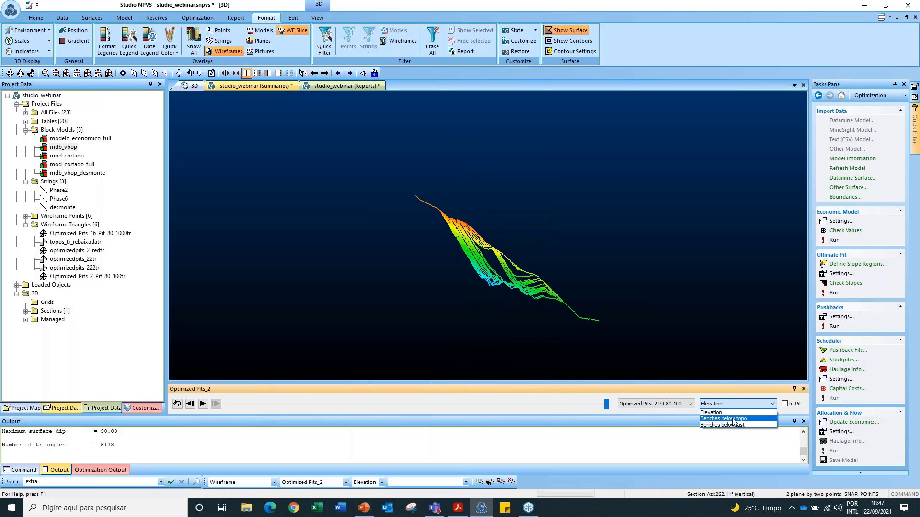
left_click(733, 420)
left_click_drag(501, 301, 508, 283, "shift")
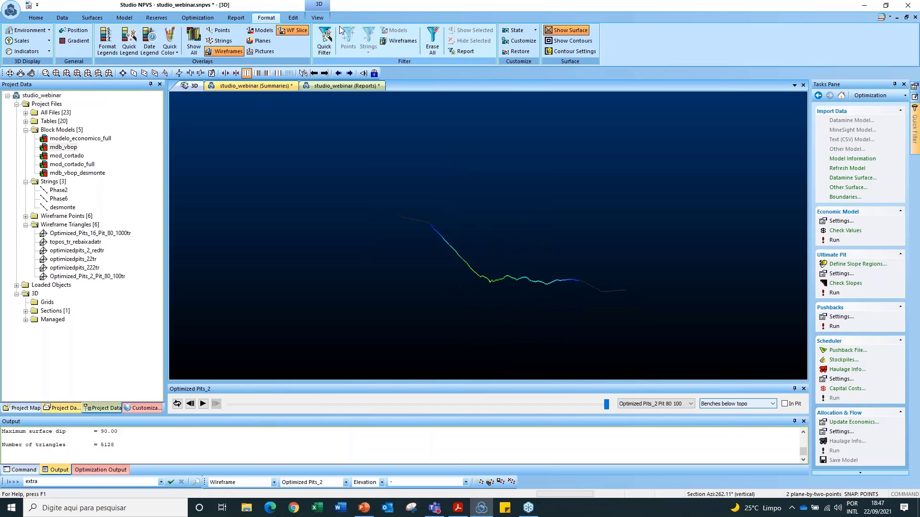
left_click(317, 18)
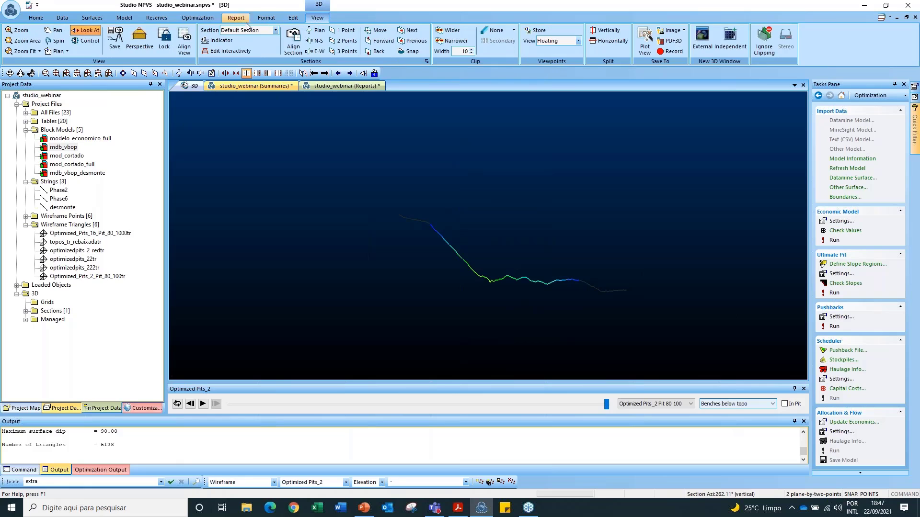
left_click(184, 41)
scroll(408, 272, "up", 5)
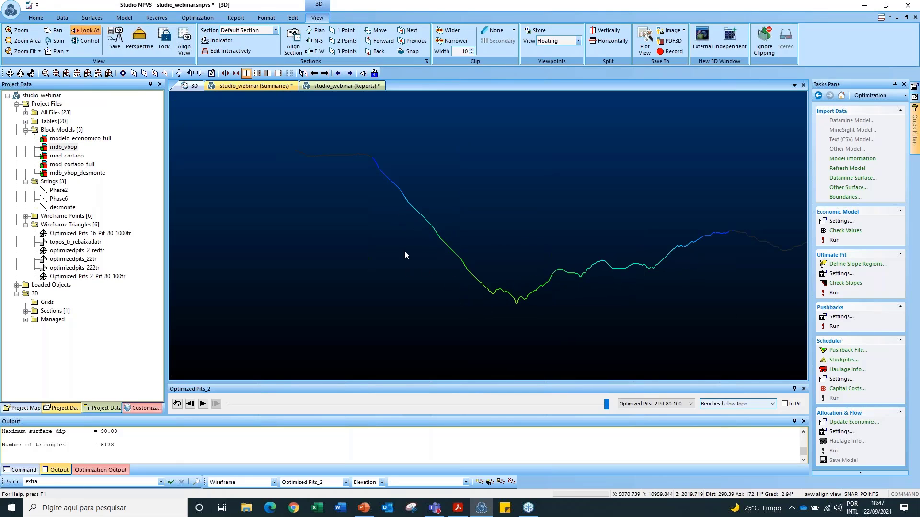
Measure the slope of the steep pit wall from its crest to the pit bottom with a query line
key("l")
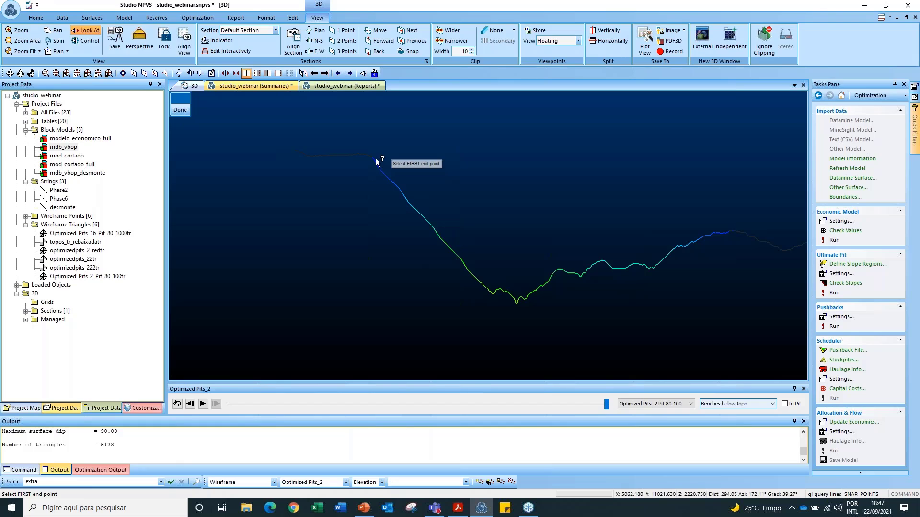
left_click(386, 178)
left_click(489, 291)
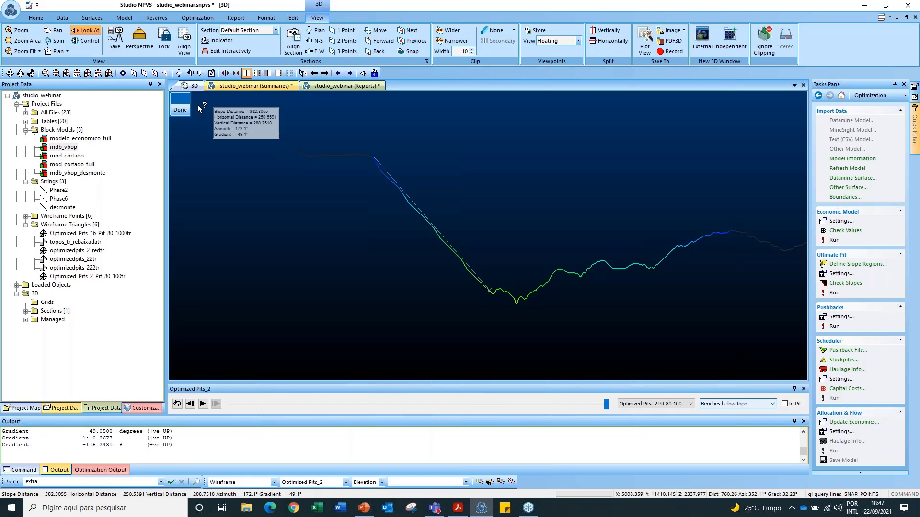
left_click(180, 106)
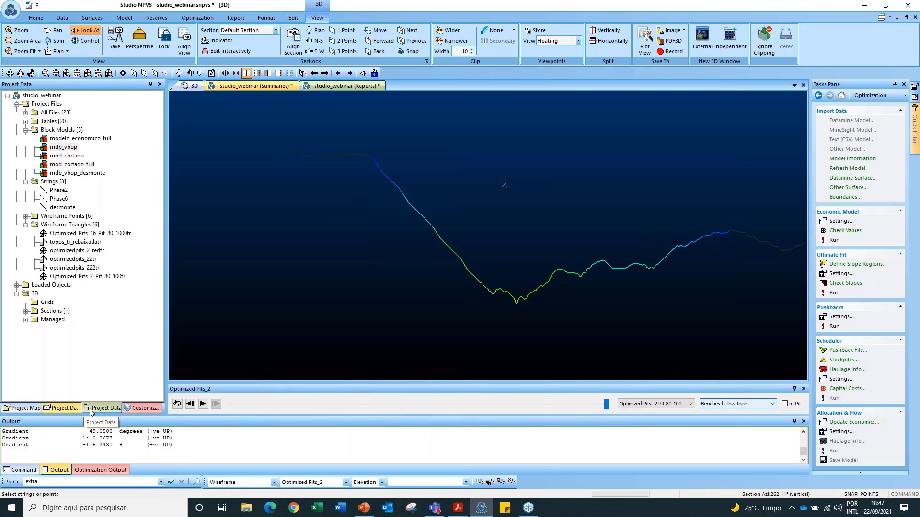
Turn off the wireframe slice and inspect the whole Pit 80 100 surface from above, coloured by Benches below topo
left_click(71, 410)
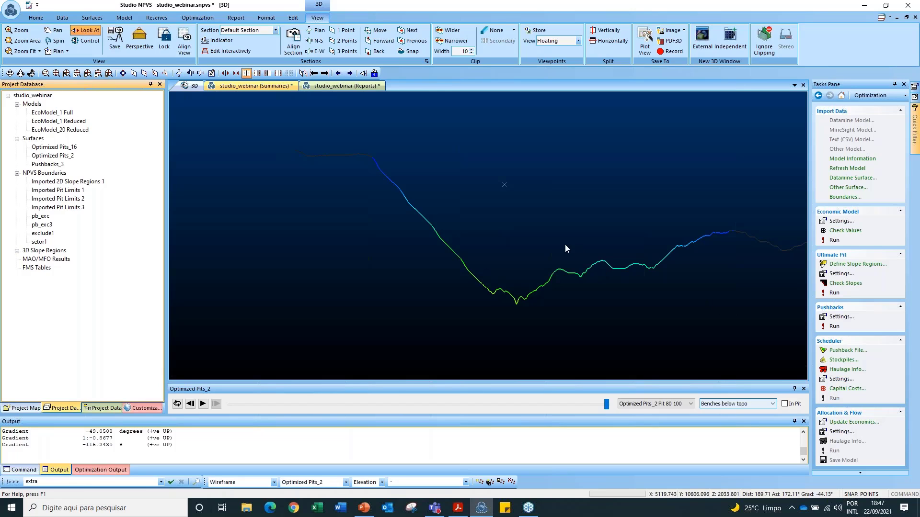
scroll(551, 247, "down", 2)
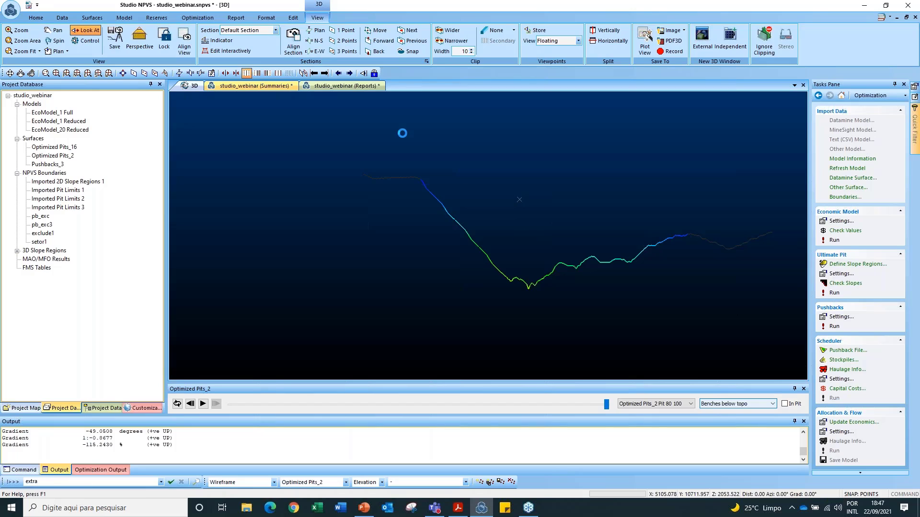
left_click(267, 19)
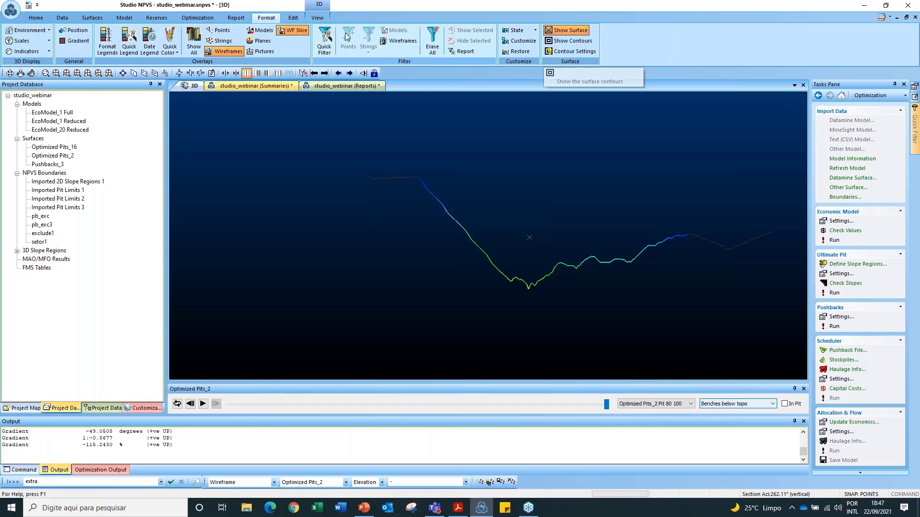
left_click(299, 31)
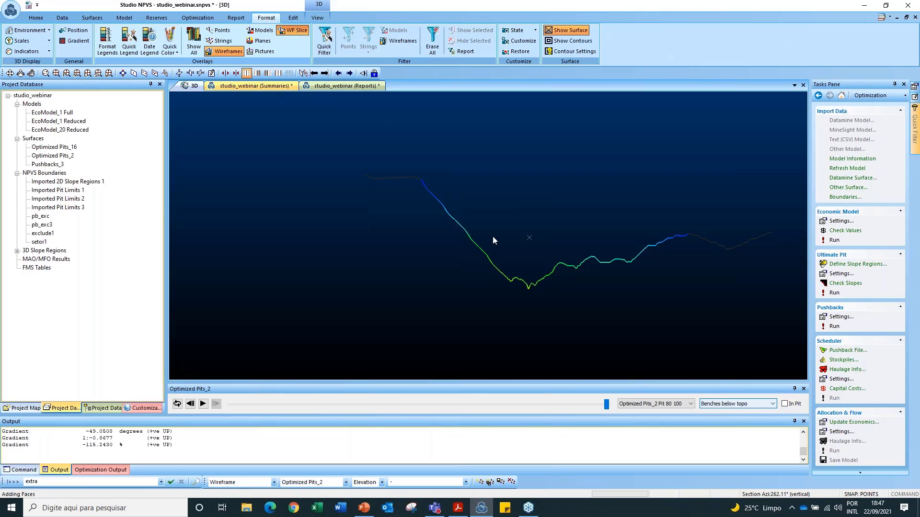
left_click(294, 30)
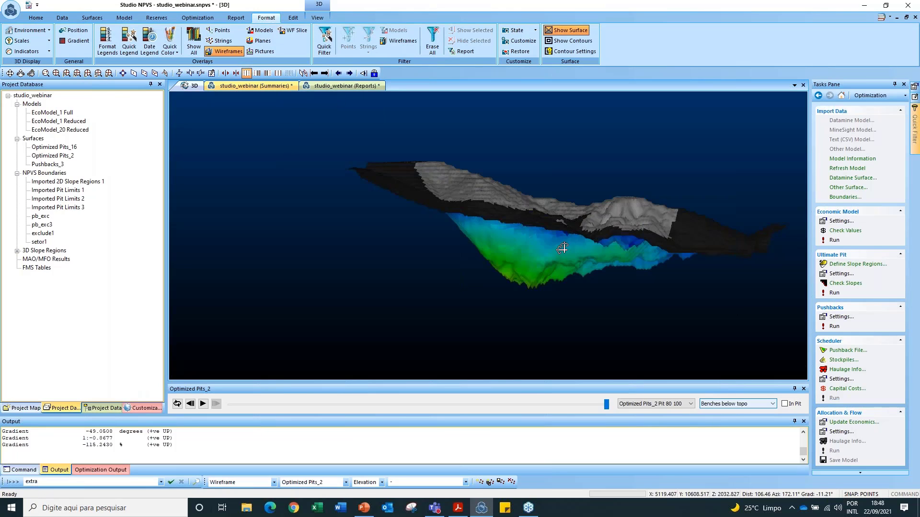
left_click_drag(583, 214, 557, 244)
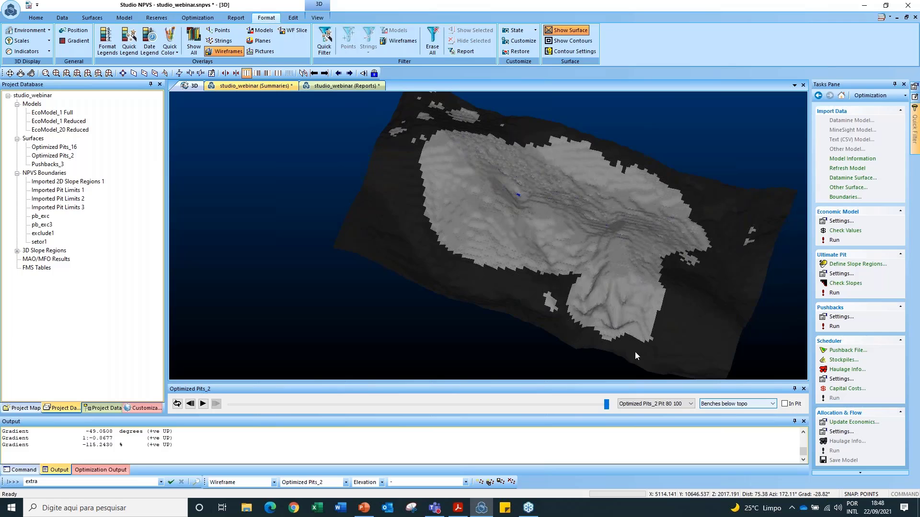
left_click(773, 405)
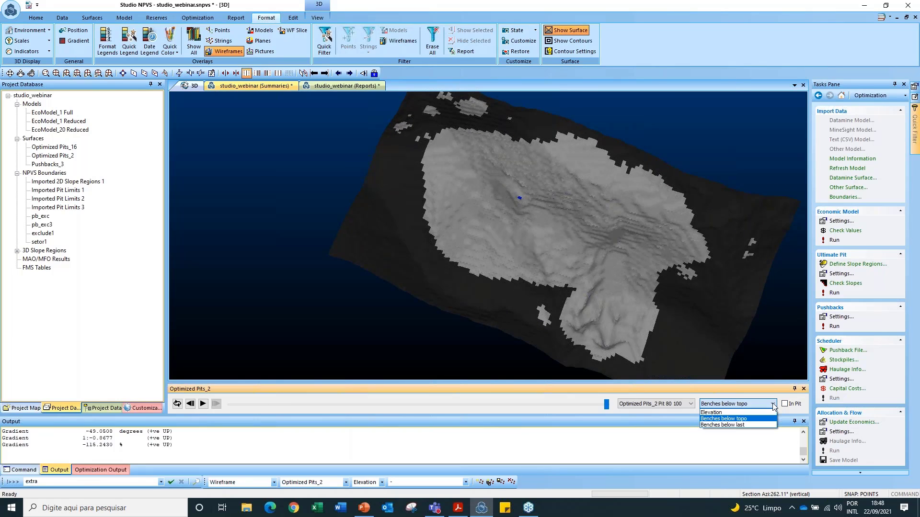
left_click(726, 418)
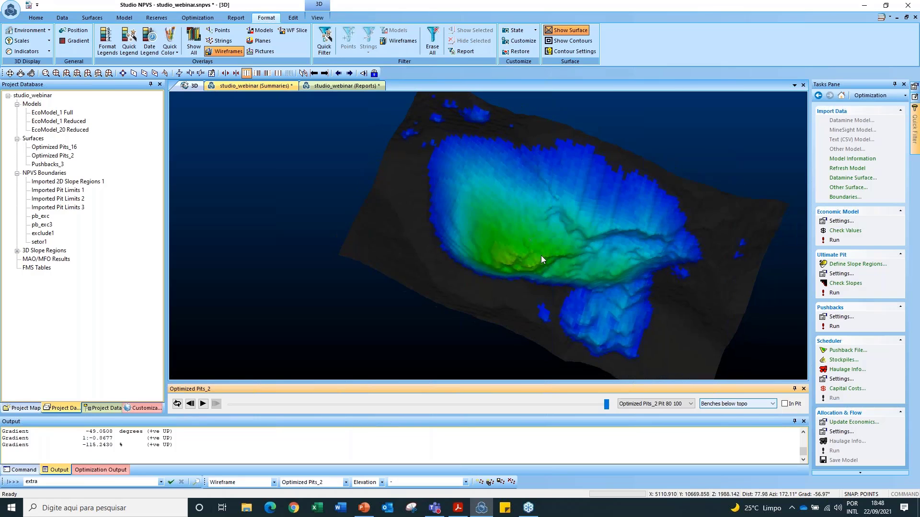
left_click_drag(542, 255, 412, 261)
Display the EcoModel_1 Full model in the 3D view together with the pit surface and inspect its section
left_click(52, 112)
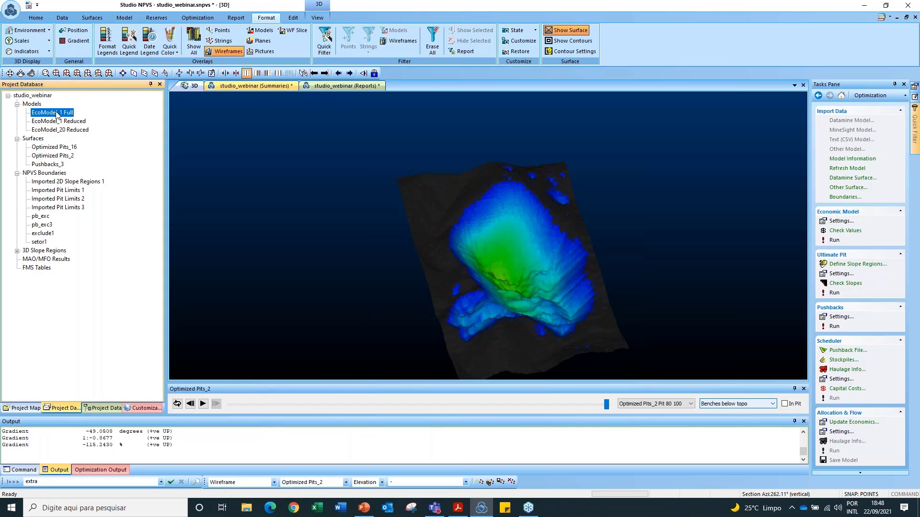
right_click(54, 112)
left_click(75, 117)
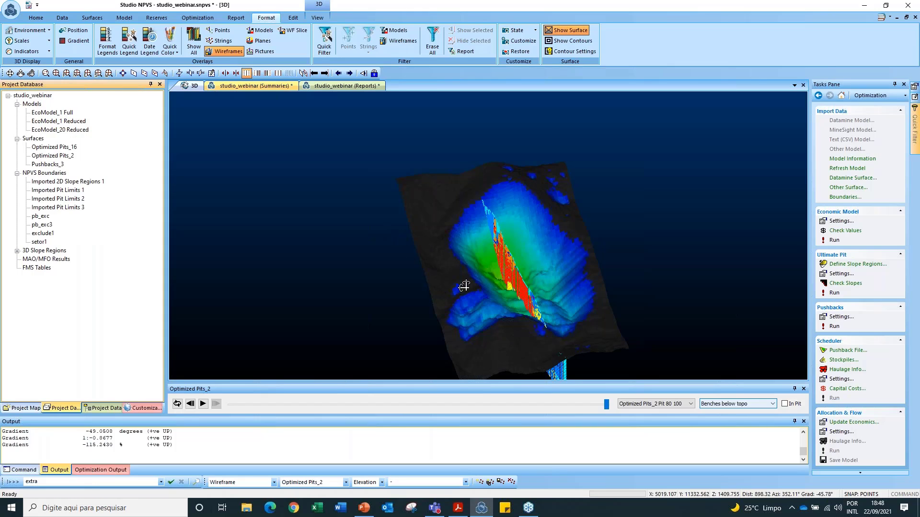
left_click_drag(463, 286, 292, 261)
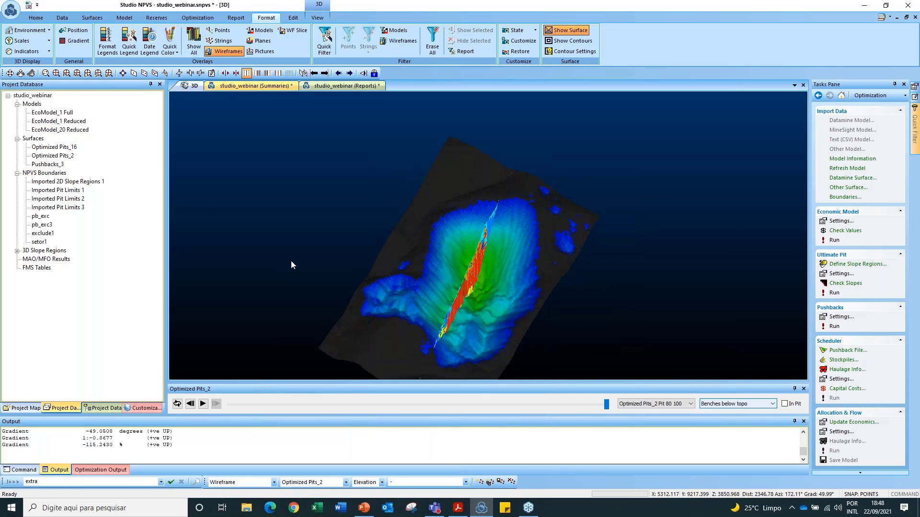
Set the Default Section's orientation to horizontal and restore the plan view of the model and pit
left_click(212, 73)
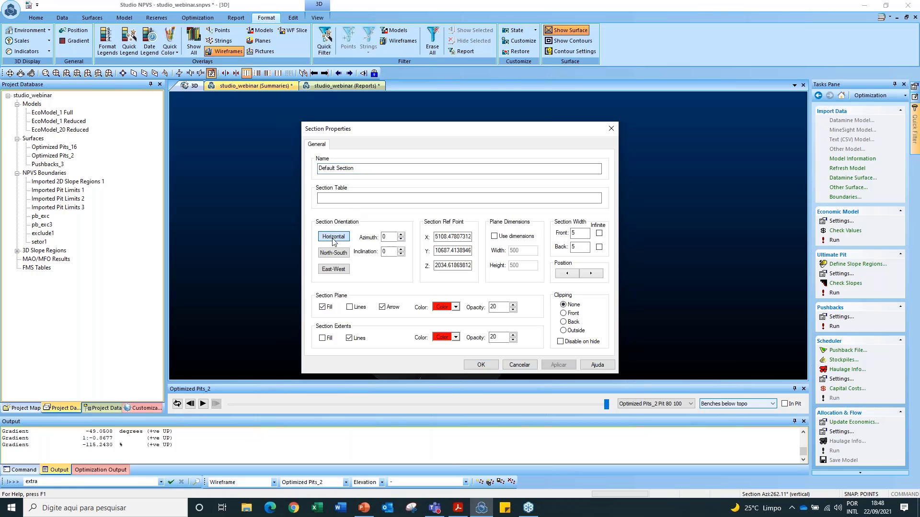
left_click(334, 237)
left_click(481, 365)
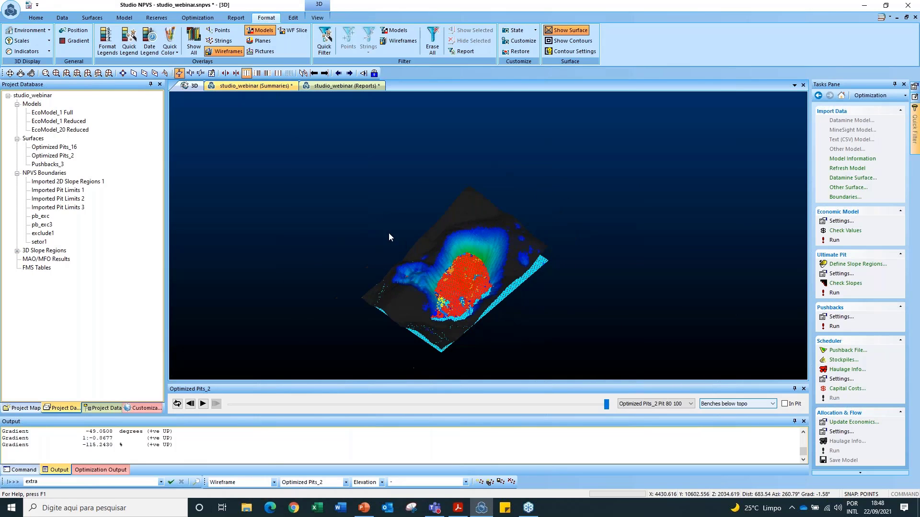
left_click(317, 18)
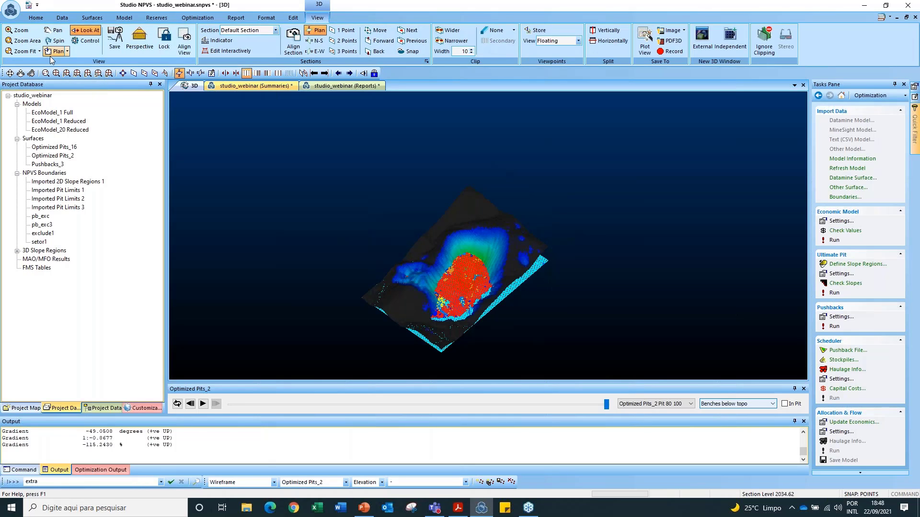
left_click(55, 52)
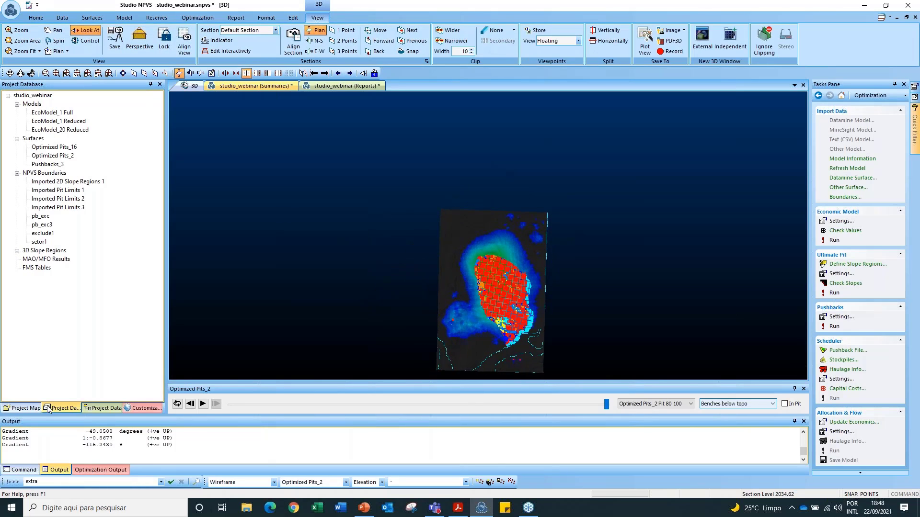
Set the display colour of the managed Economic_Model_1 block model to a fixed green
left_click(103, 408)
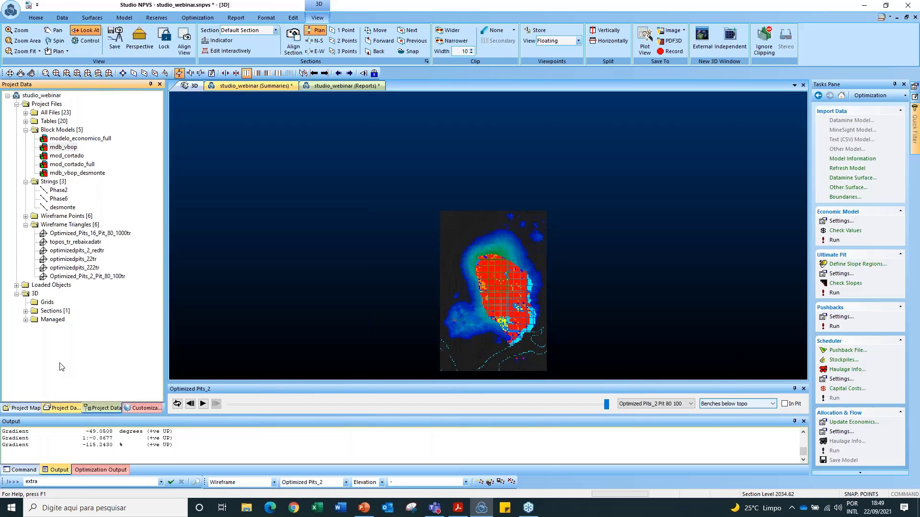
left_click(25, 311)
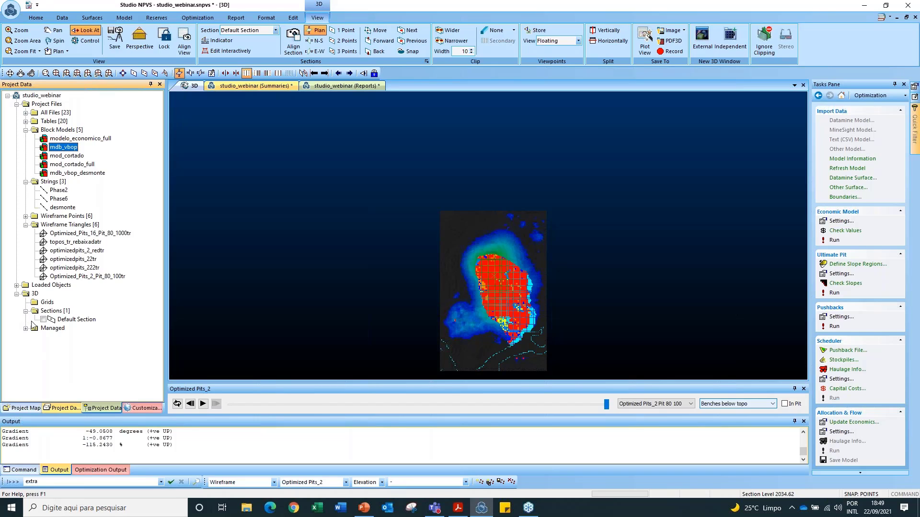
left_click(26, 328)
double_click(48, 337)
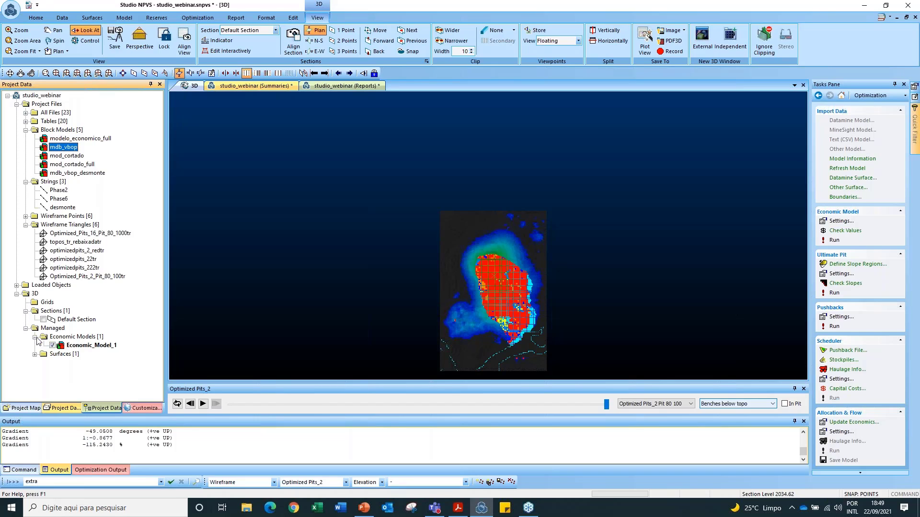
double_click(80, 345)
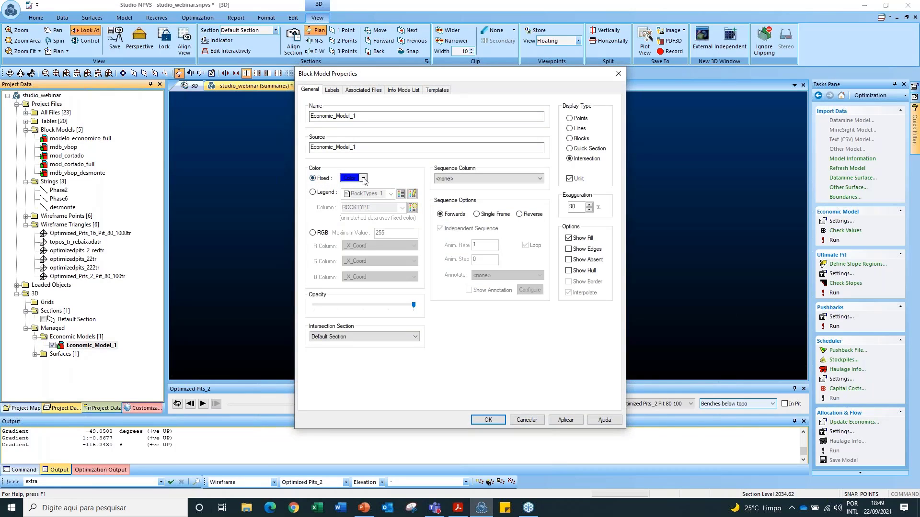
left_click(364, 178)
left_click(353, 211)
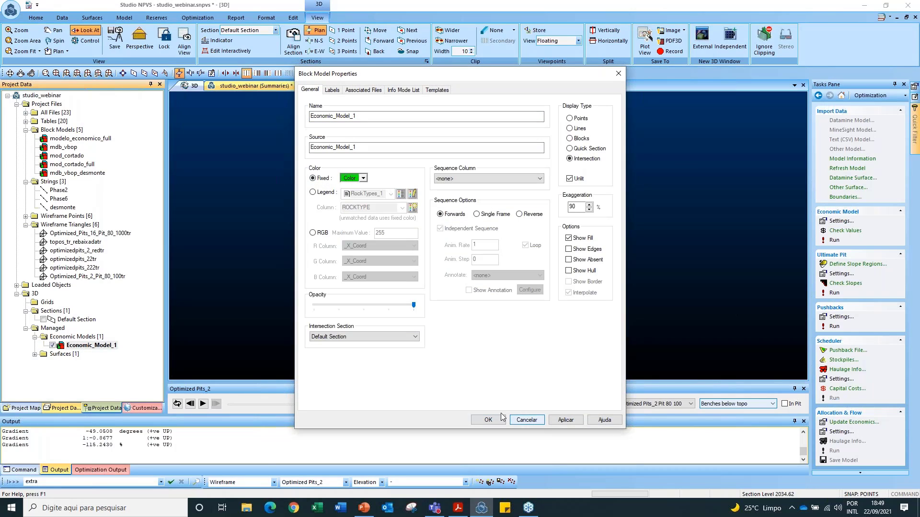
left_click(488, 420)
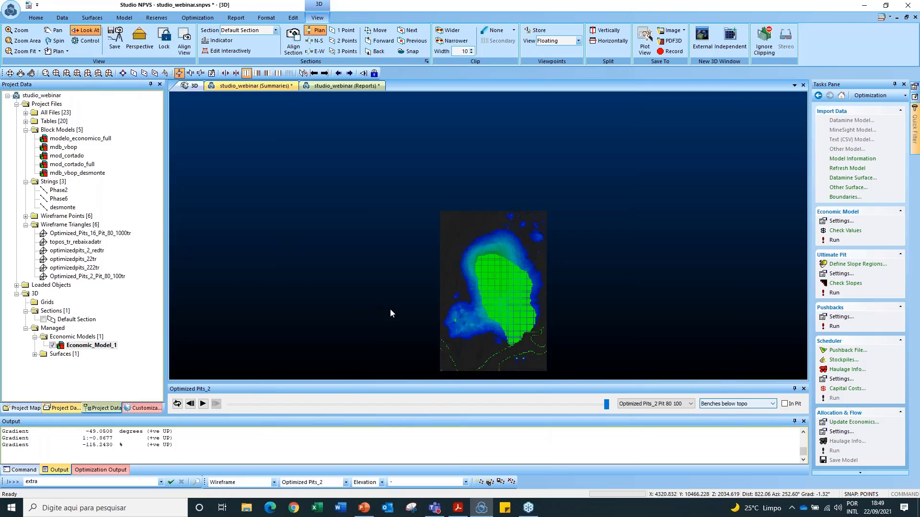
Colour the Pit 80 100 surface by Elevation
left_click_drag(405, 314, 381, 297)
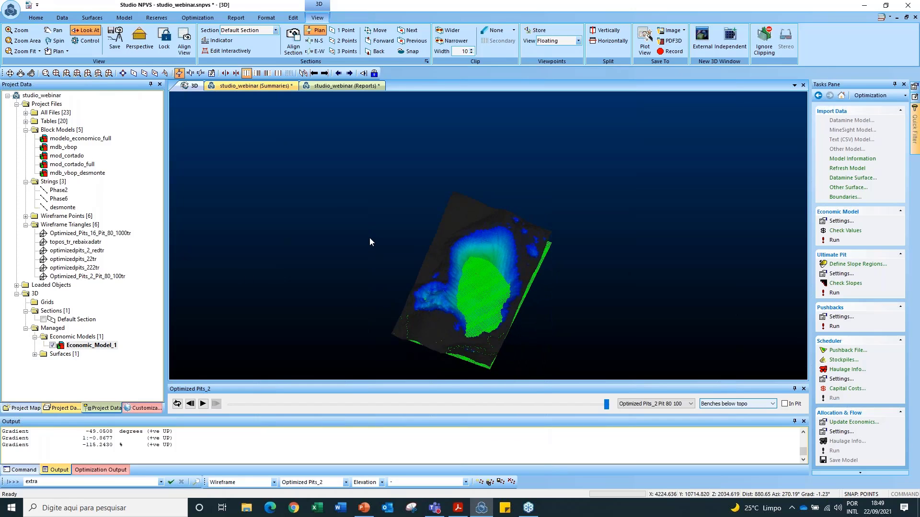
left_click(738, 405)
left_click(728, 412)
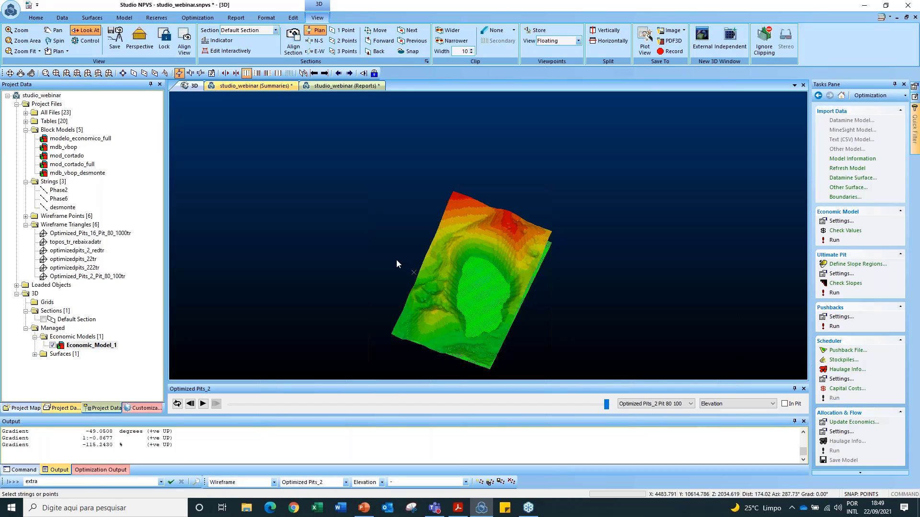
Define a vertical section across the pit through two points and slice the wireframes along it
left_click(387, 252)
left_click(552, 311)
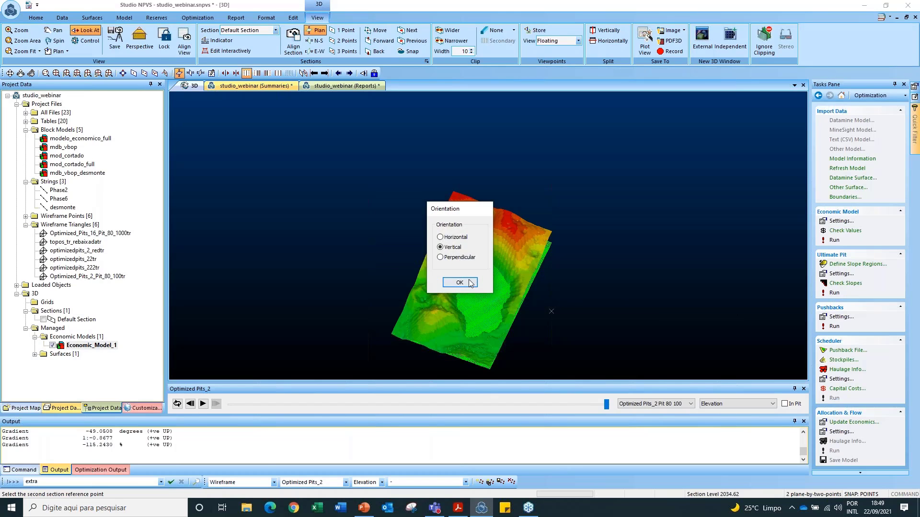
left_click(468, 282)
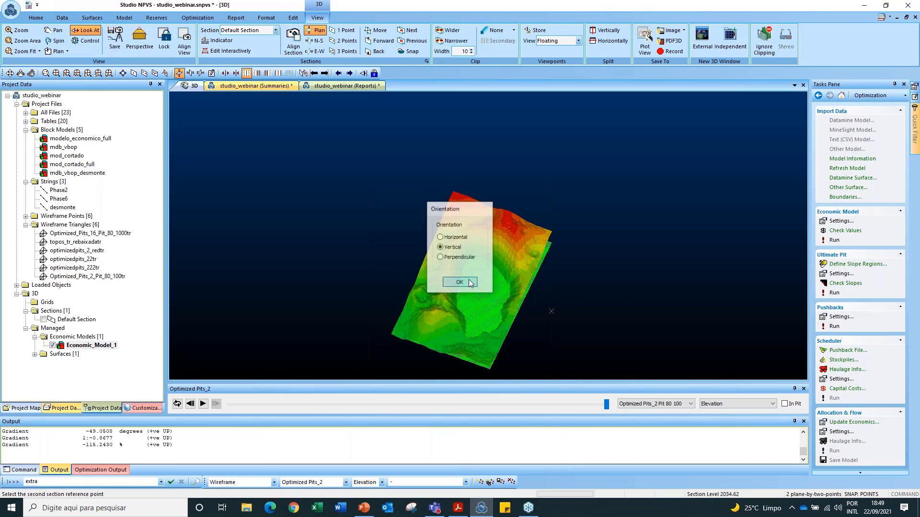
left_click(267, 18)
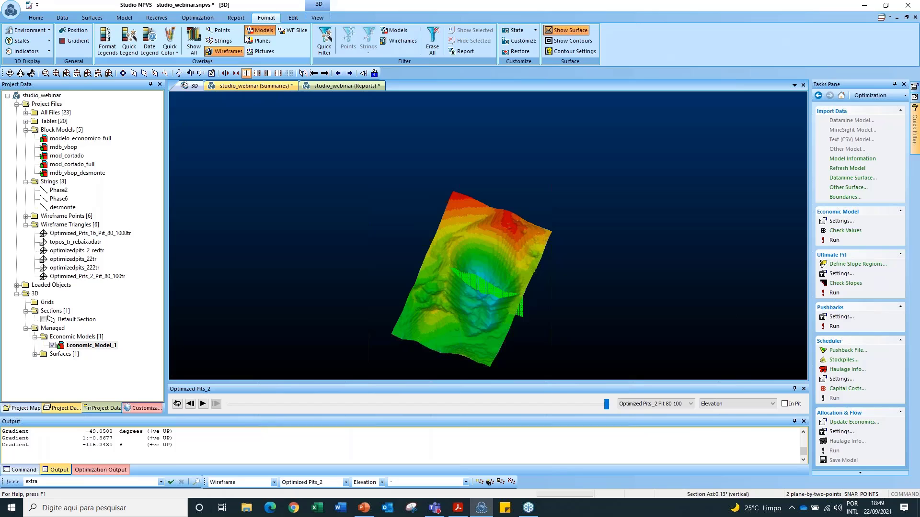
left_click(292, 33)
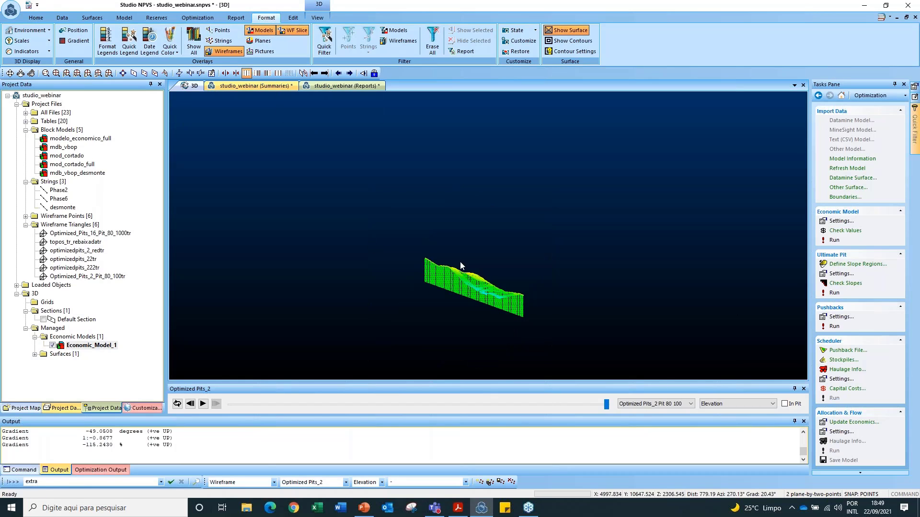
Colour the sliced pit surface by Benches below topo and inspect the section
left_click(723, 404)
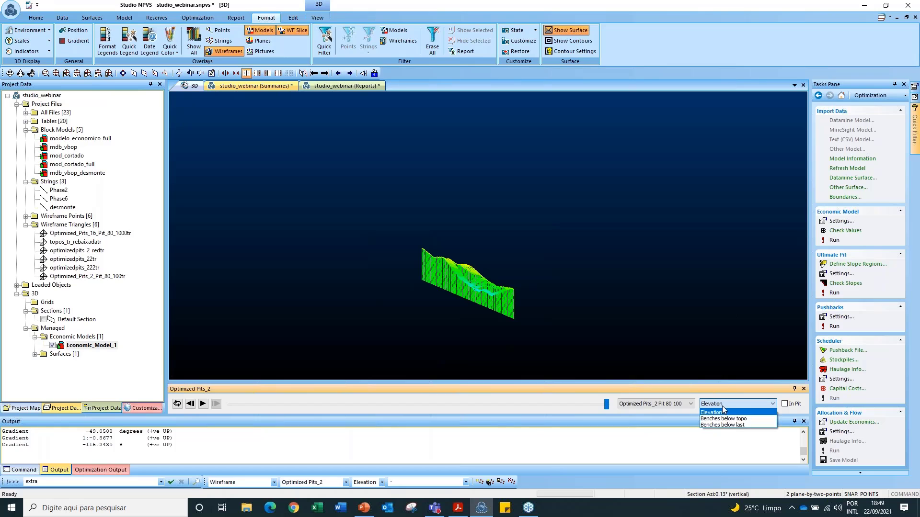
left_click(724, 419)
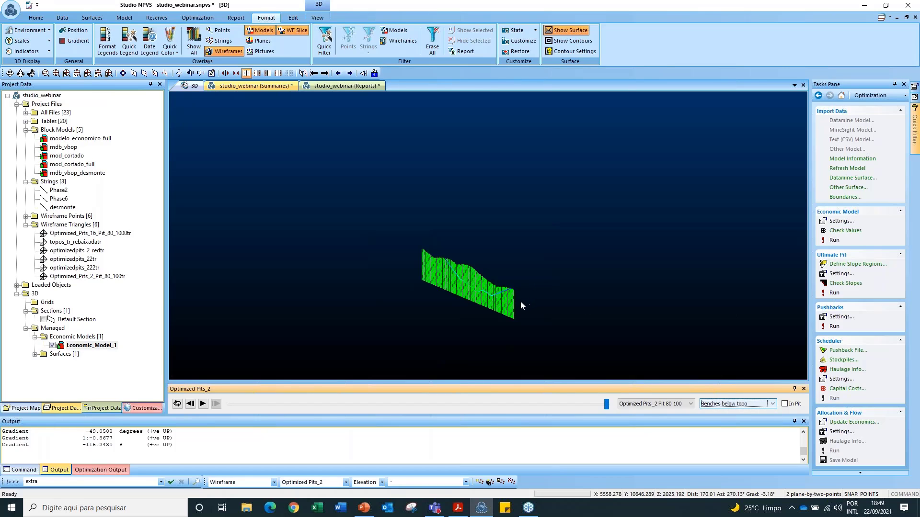
left_click_drag(516, 302, 513, 295, "shift")
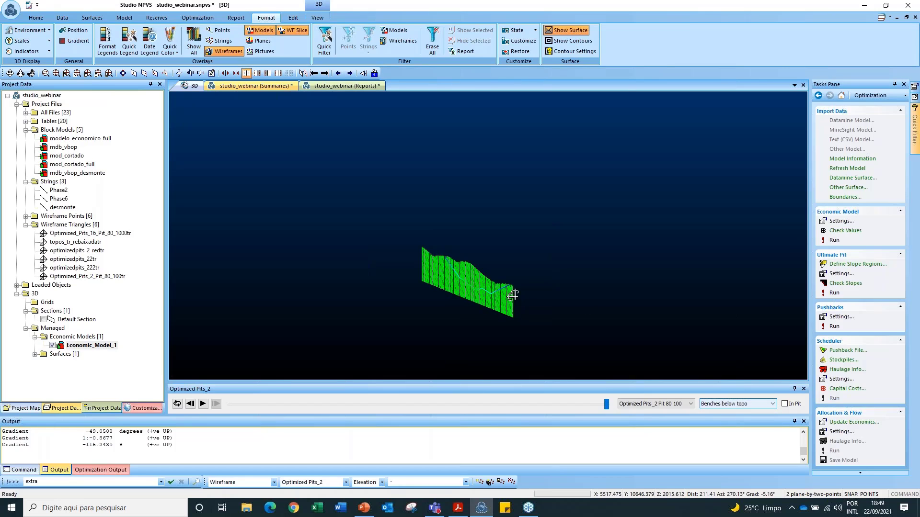
Edit the section interactively and move its plane away from the pit towards the edge of the model
left_click(294, 18)
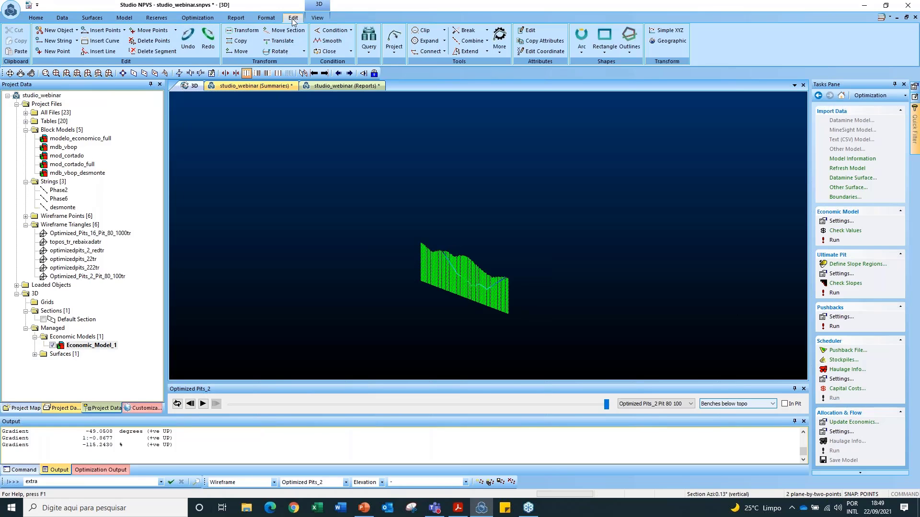
left_click(320, 18)
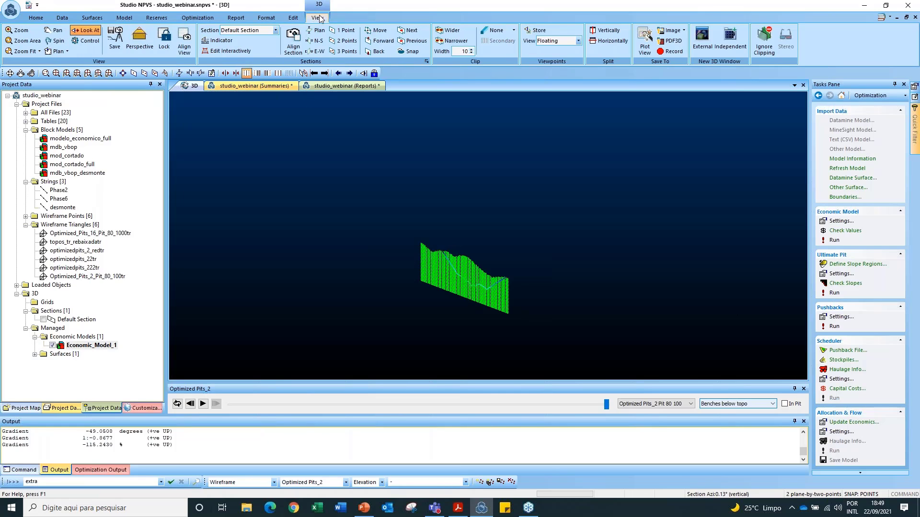
left_click(229, 51)
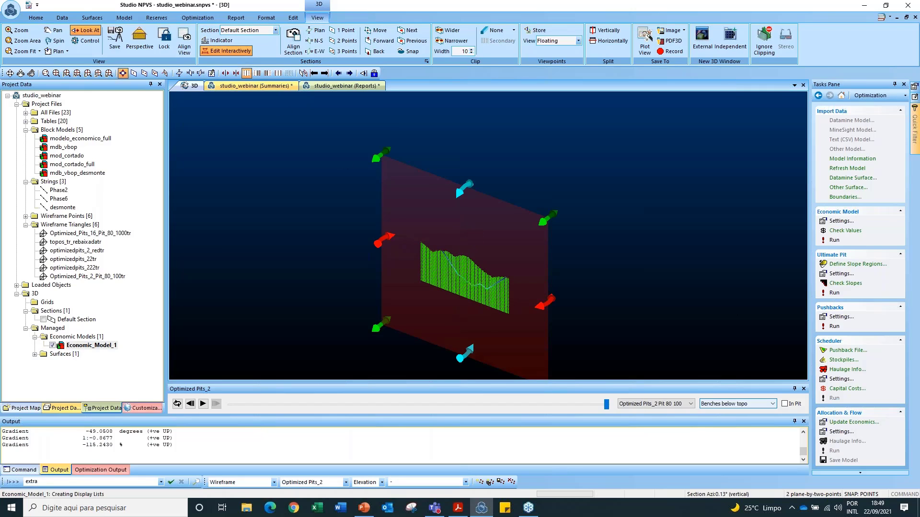
left_click_drag(473, 241, 379, 259)
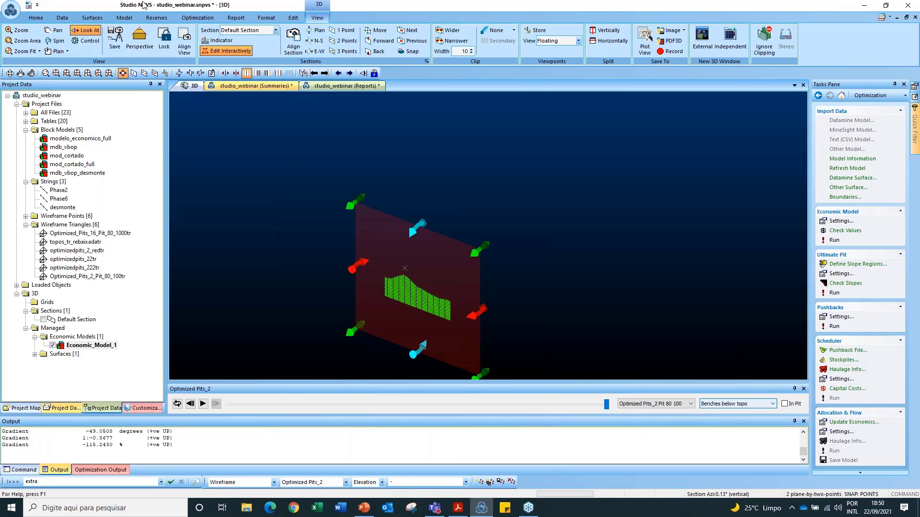
Turn off the wireframe slice and end the interactive section editing
left_click(266, 17)
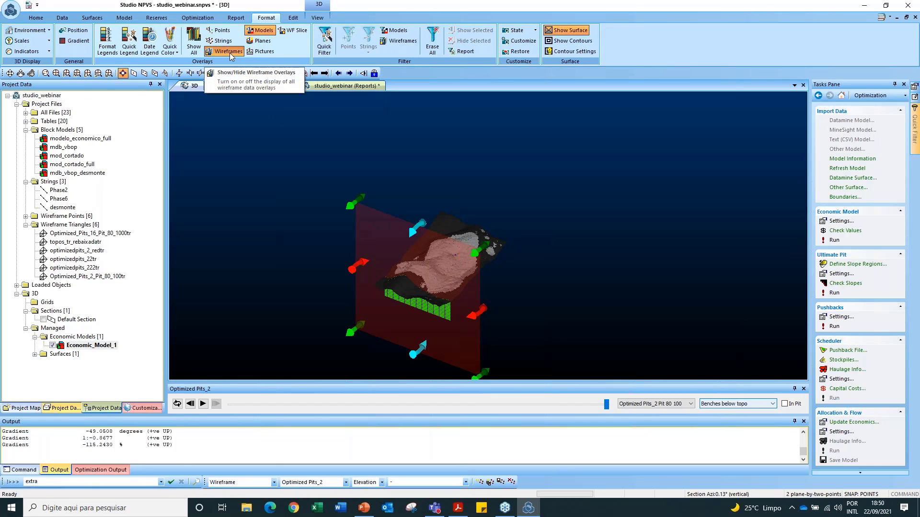
scroll(229, 53, "down", 2)
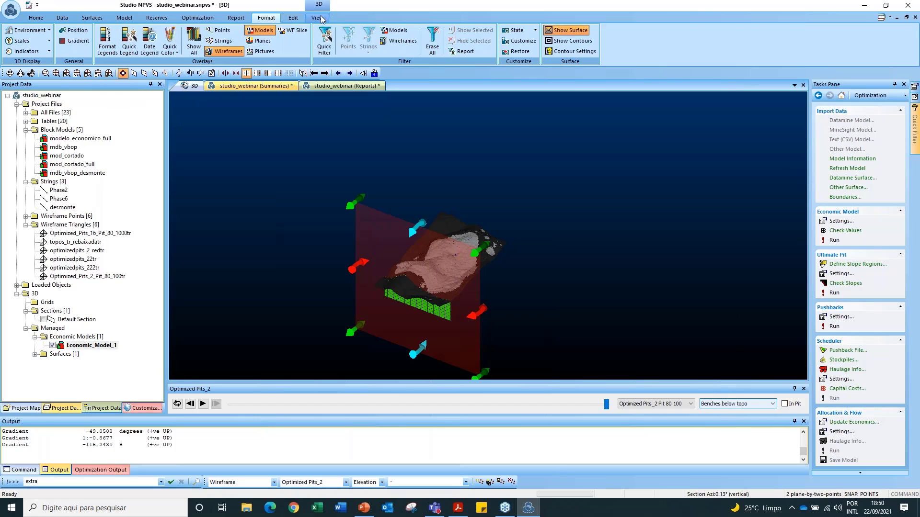
left_click(229, 52)
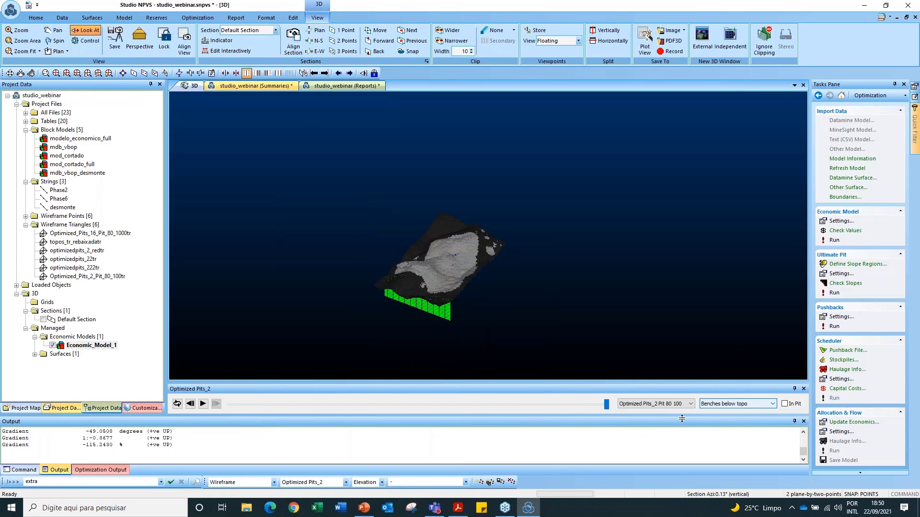
Restrict the Pit 80 100 surface display to the area in the pit and inspect it from several angles
left_click(784, 405)
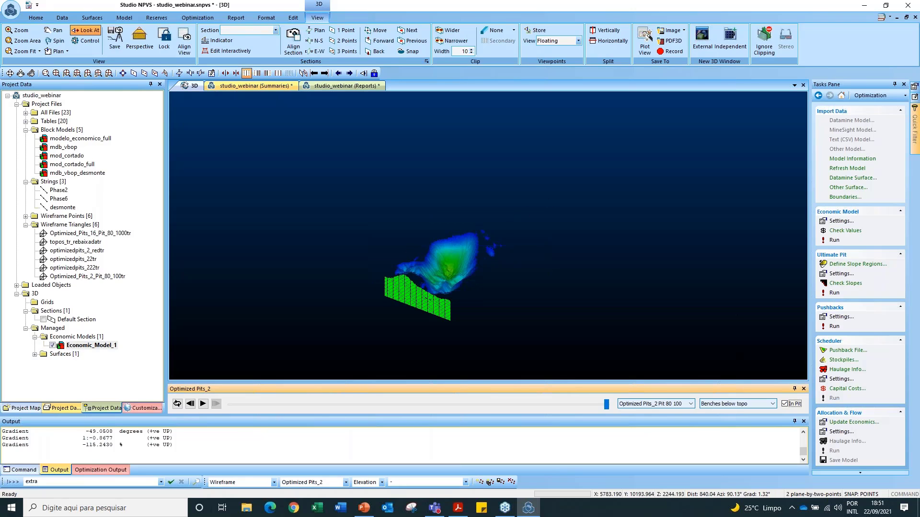
left_click_drag(458, 331, 455, 300)
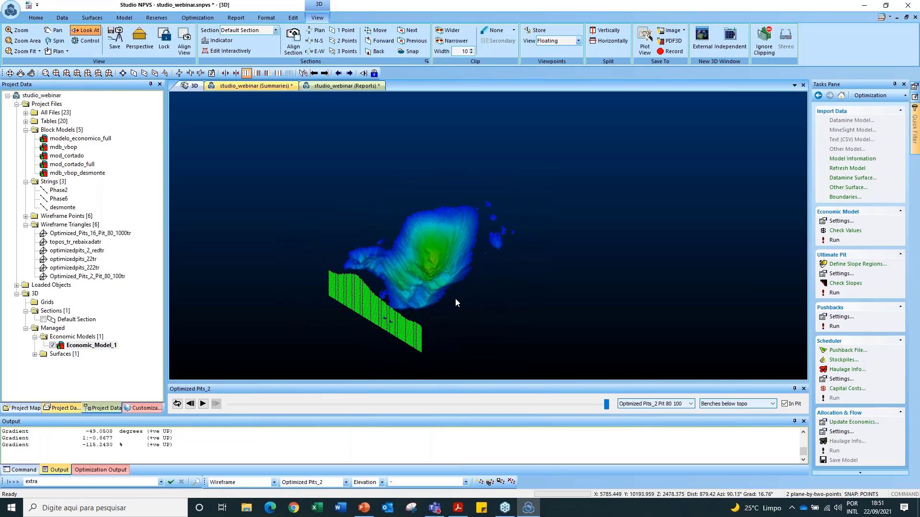
left_click_drag(468, 301, 510, 252)
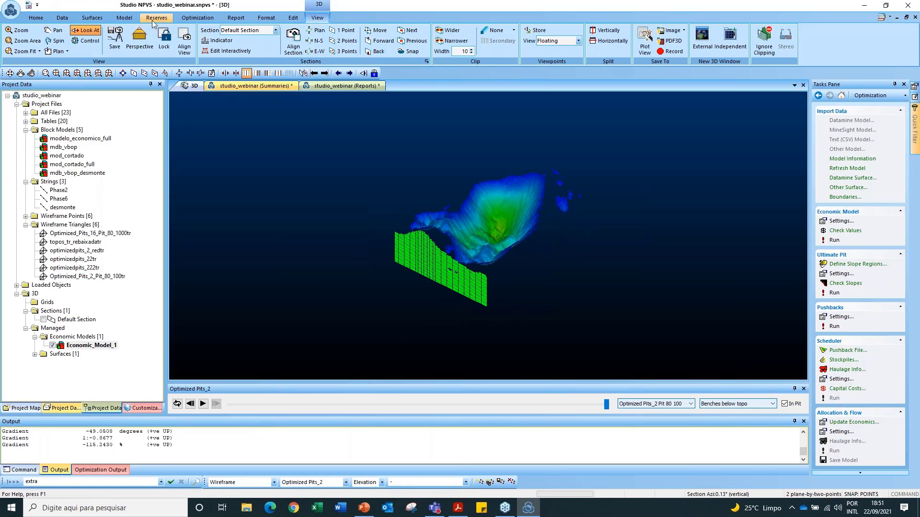
left_click(62, 18)
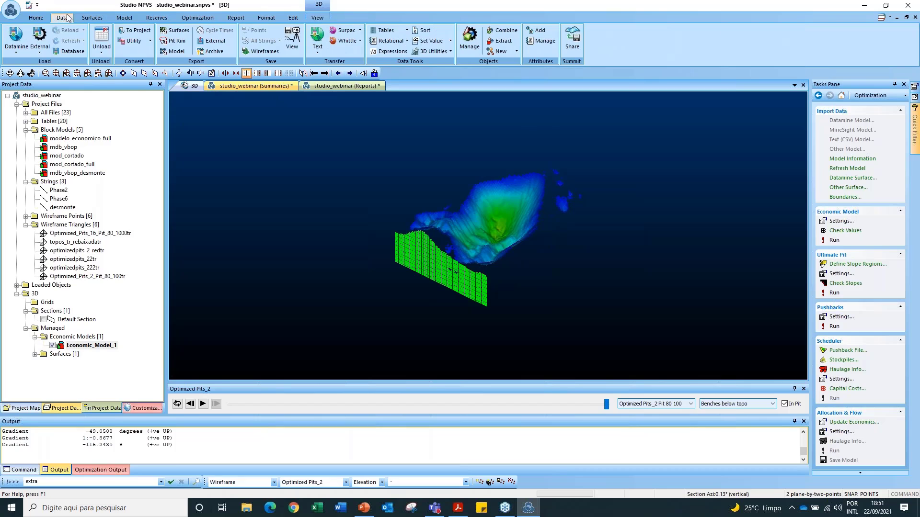